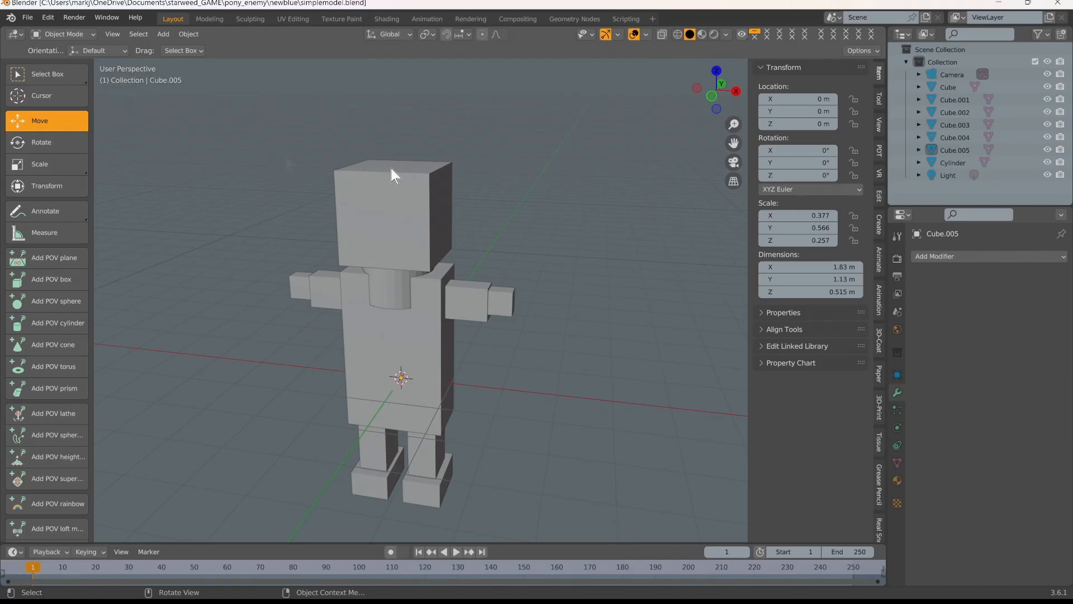
left_click(898, 375)
scroll(628, 290, "down", 1)
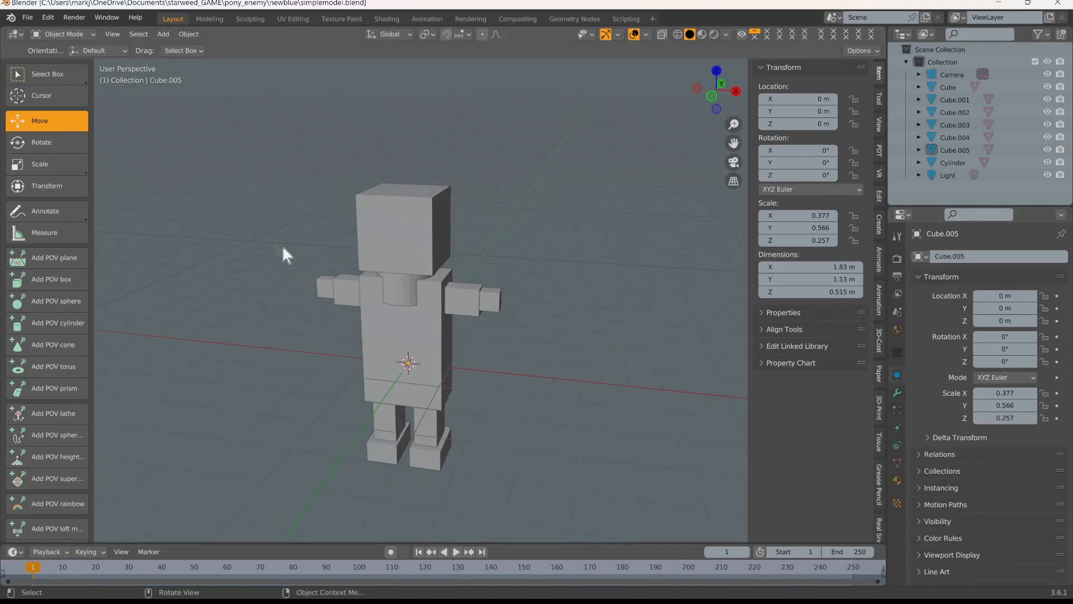
left_click(382, 233)
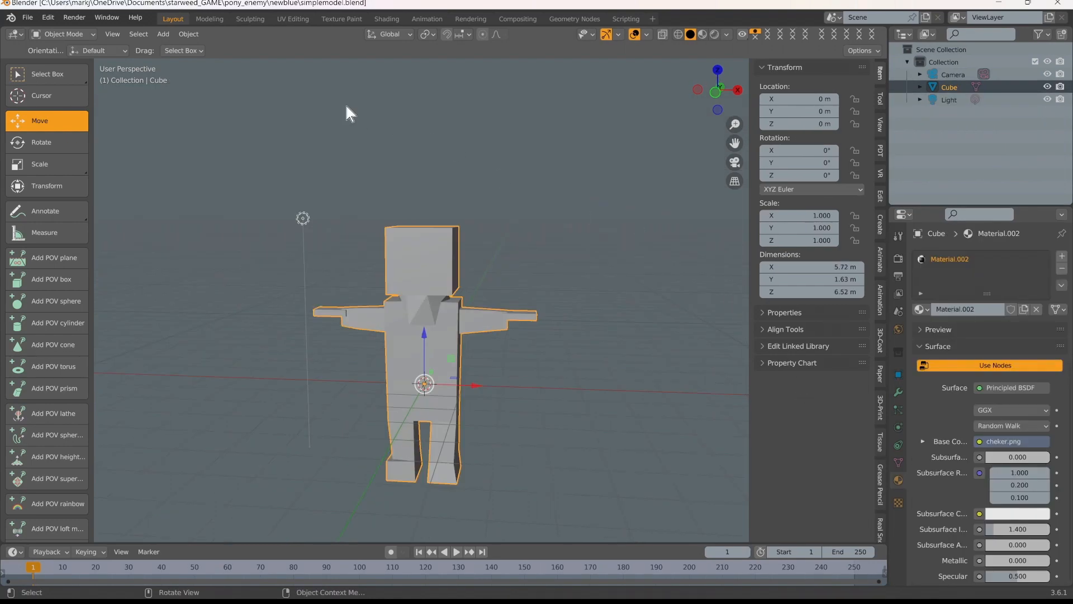
Open the preferences and review the keyboard, mouse and tablet input settings
left_click(41, 19)
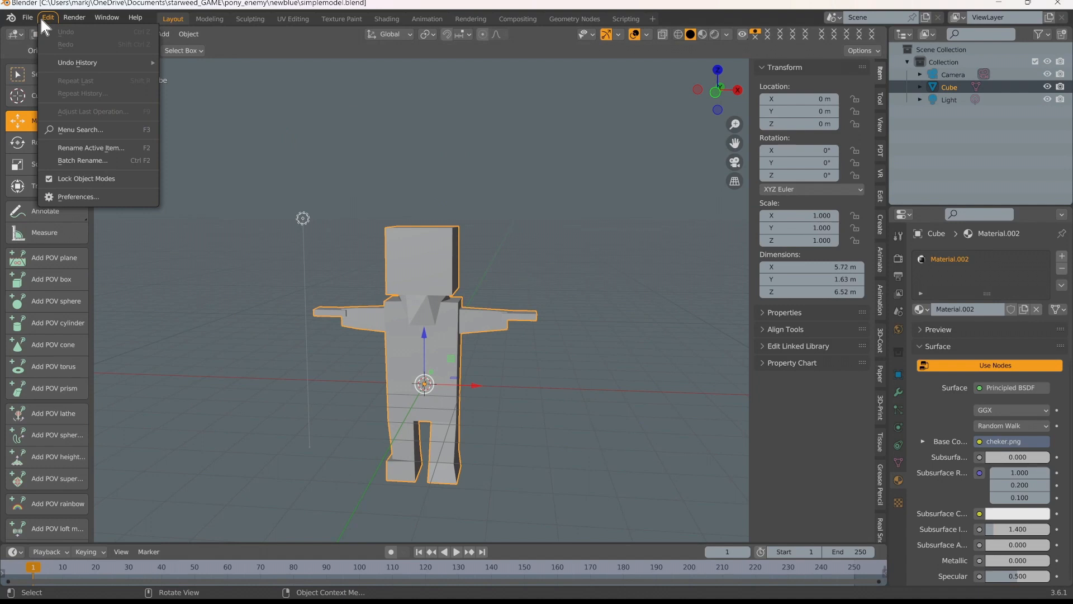
left_click(67, 199)
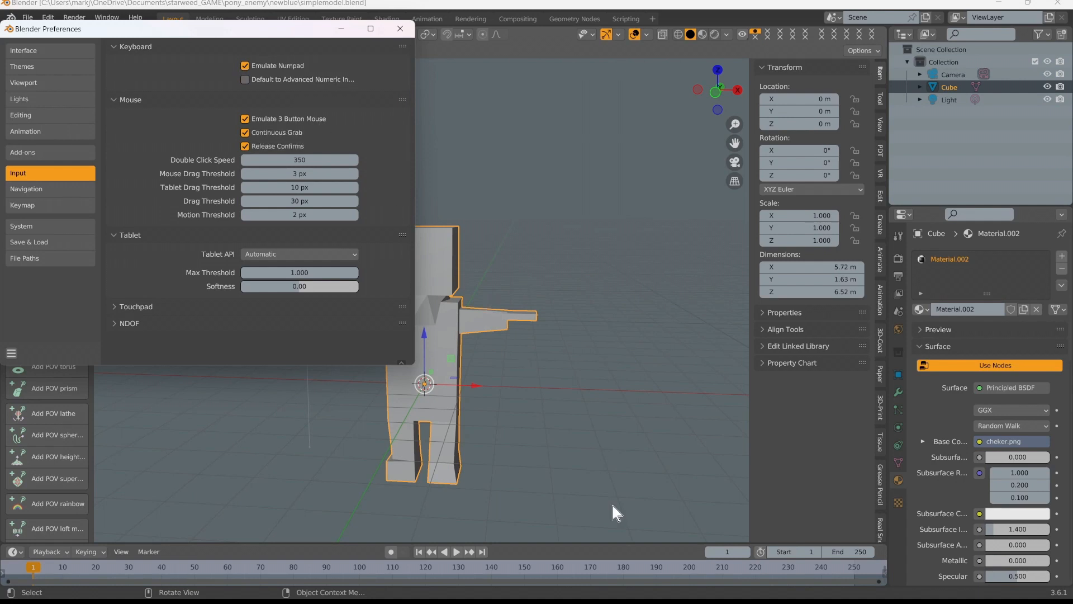
mouse_move(651, 597)
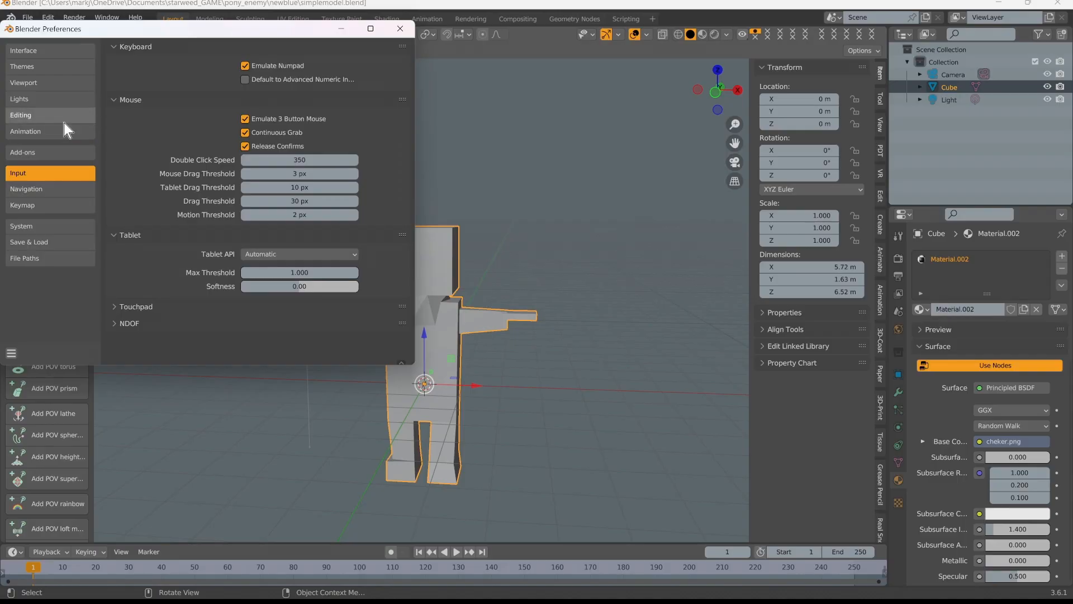
Look through the add-ons list in the preferences, from the 3D View entries down to the Video Tools entries
left_click(59, 149)
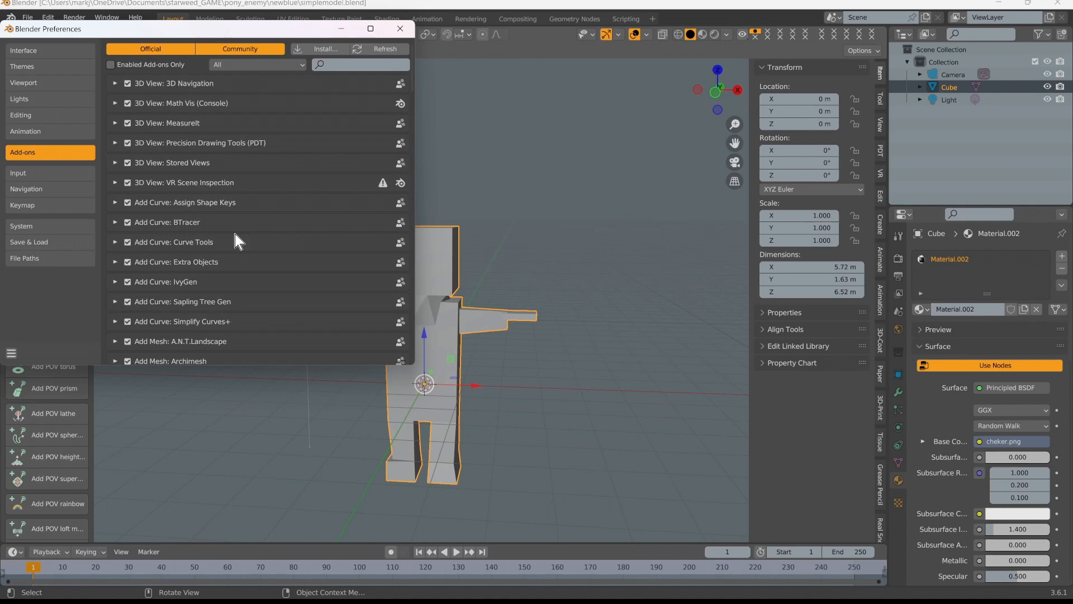
scroll(235, 233, "down", 6)
scroll(226, 233, "down", 7)
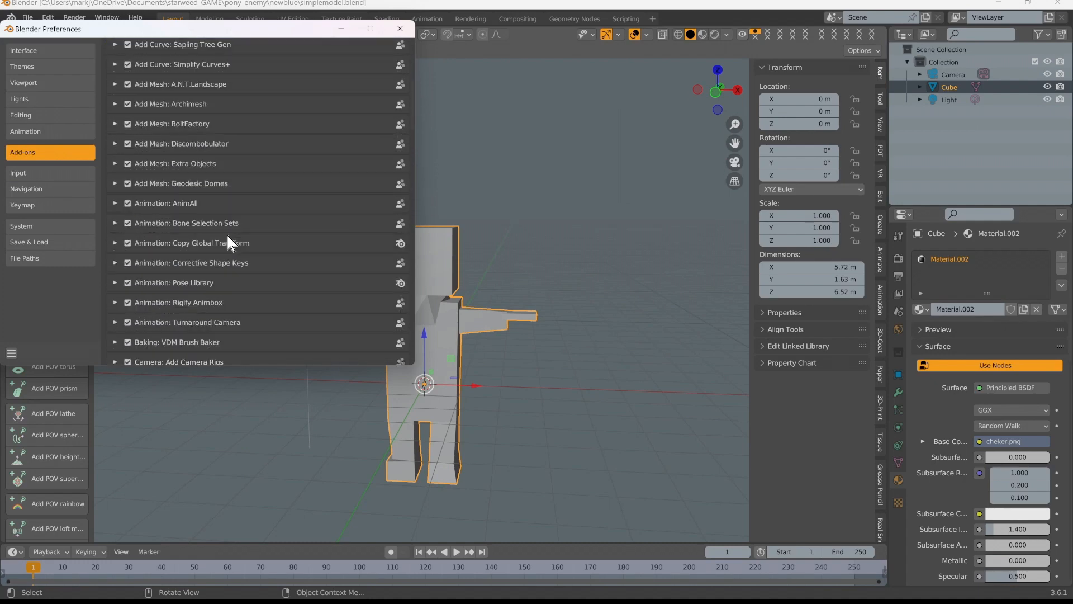
scroll(226, 233, "down", 18)
scroll(225, 233, "down", 6)
scroll(145, 298, "down", 15)
scroll(172, 302, "down", 5)
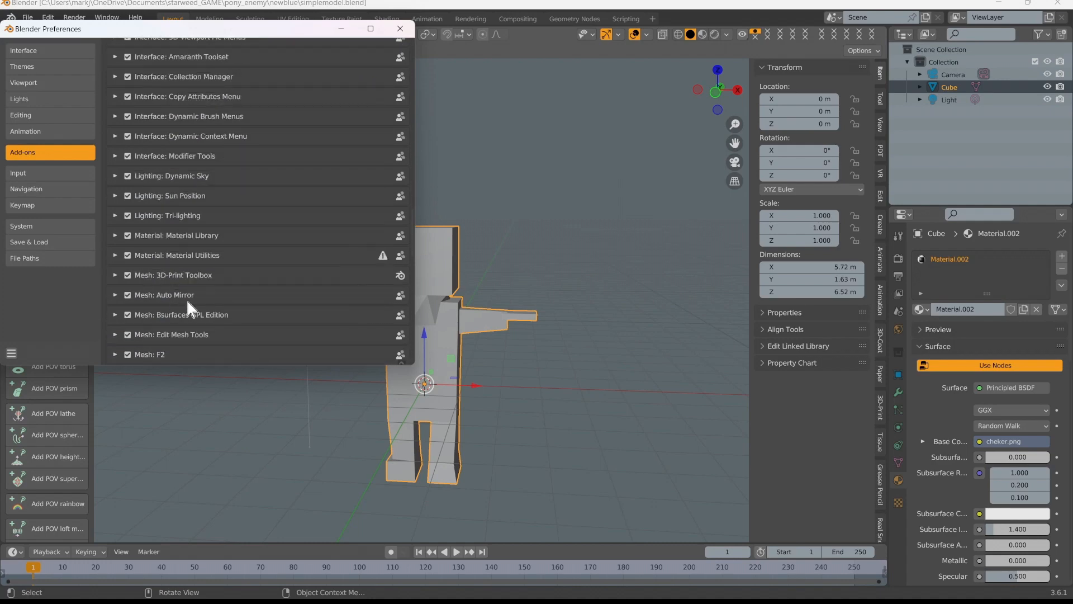
scroll(187, 302, "down", 1)
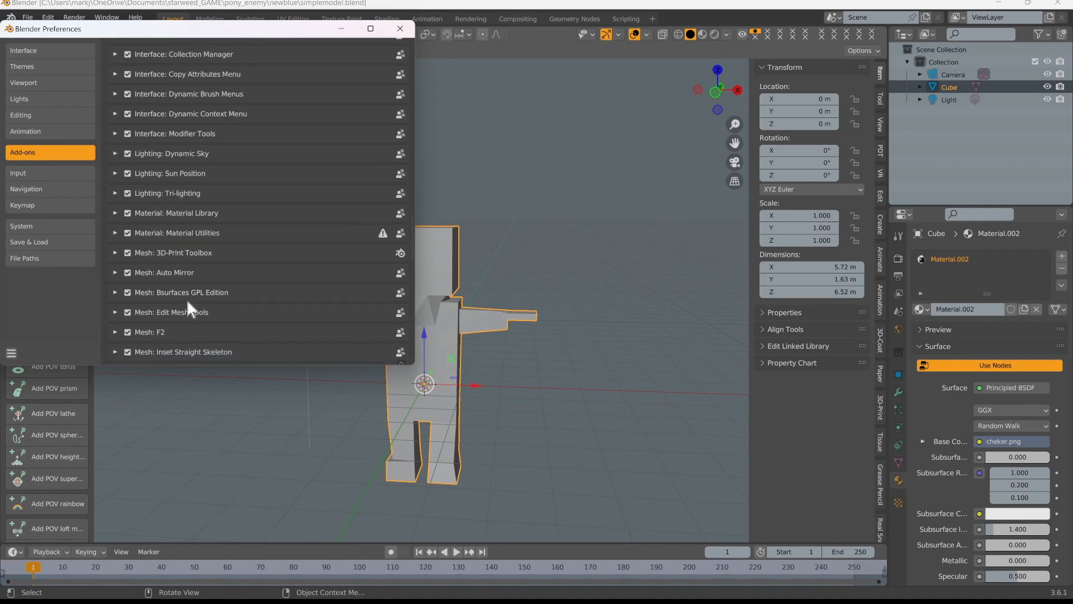
scroll(186, 302, "down", 4)
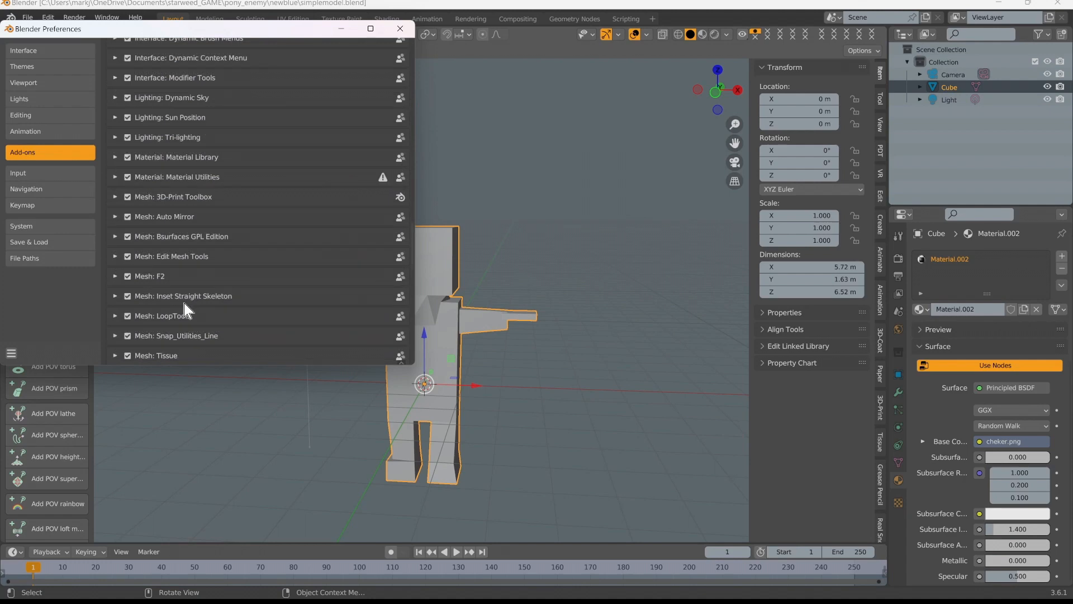
scroll(168, 316, "down", 6)
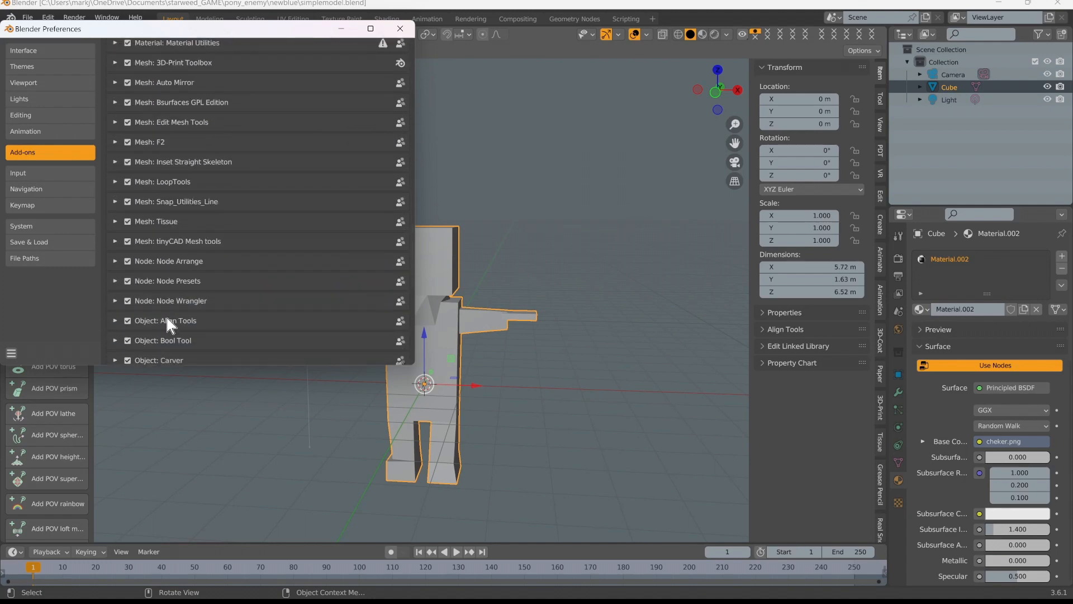
scroll(184, 333, "down", 2)
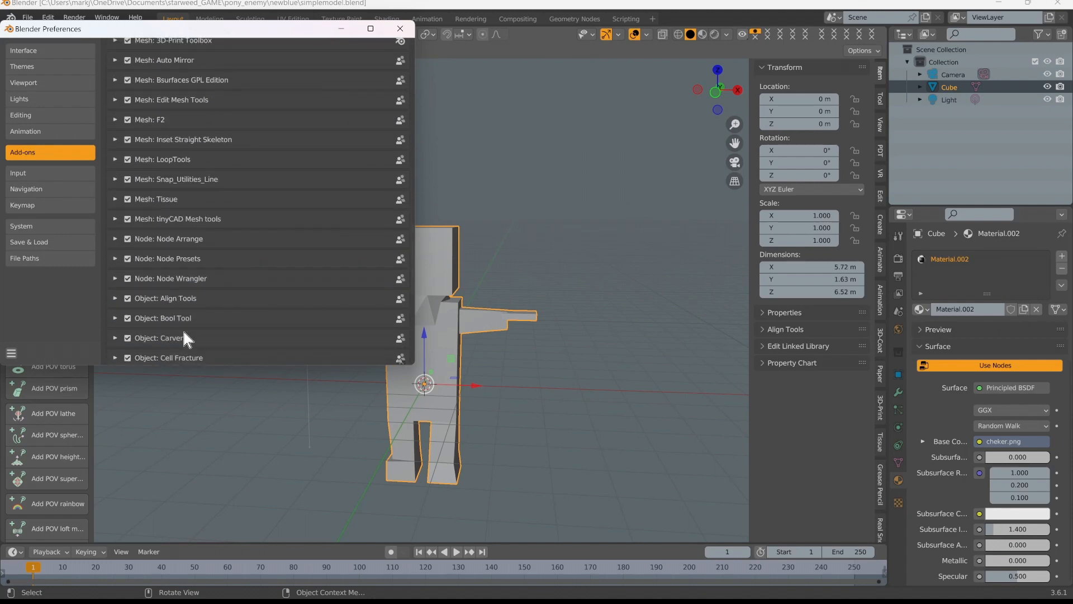
scroll(184, 324, "down", 5)
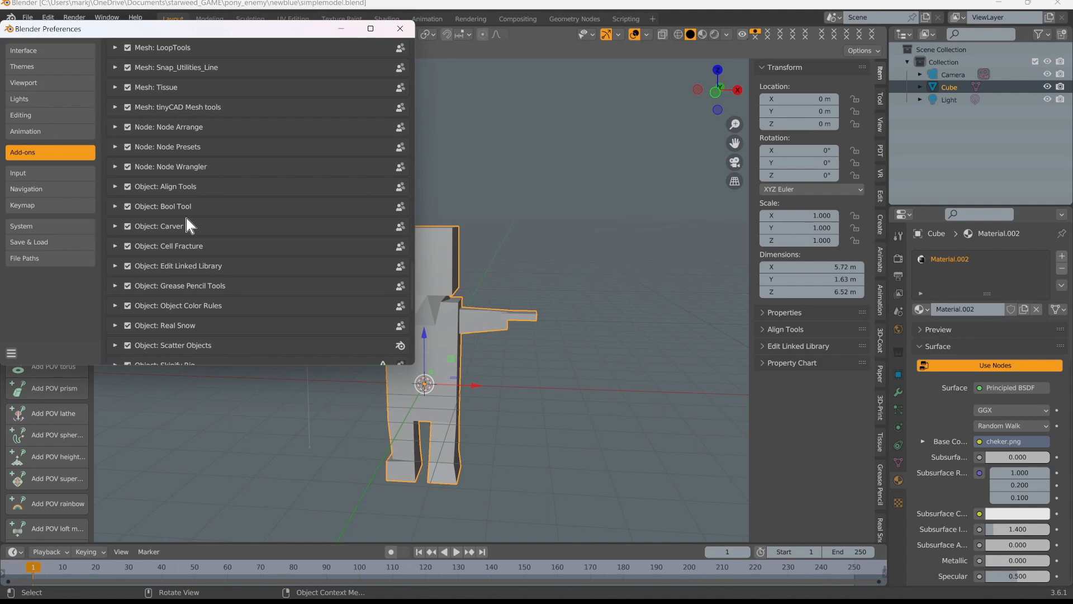
scroll(186, 224, "down", 8)
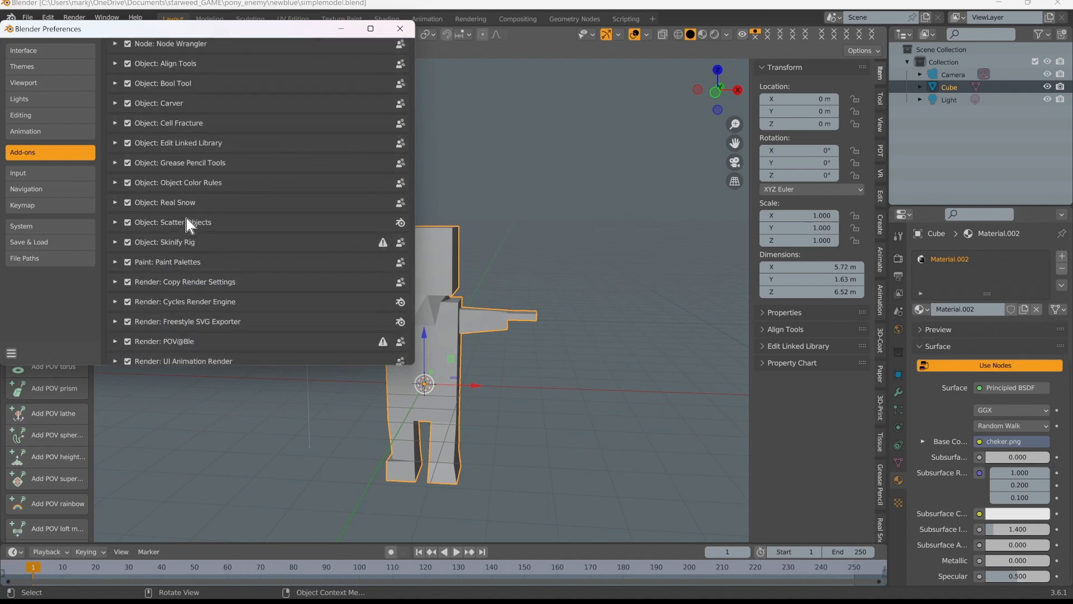
scroll(186, 223, "down", 2)
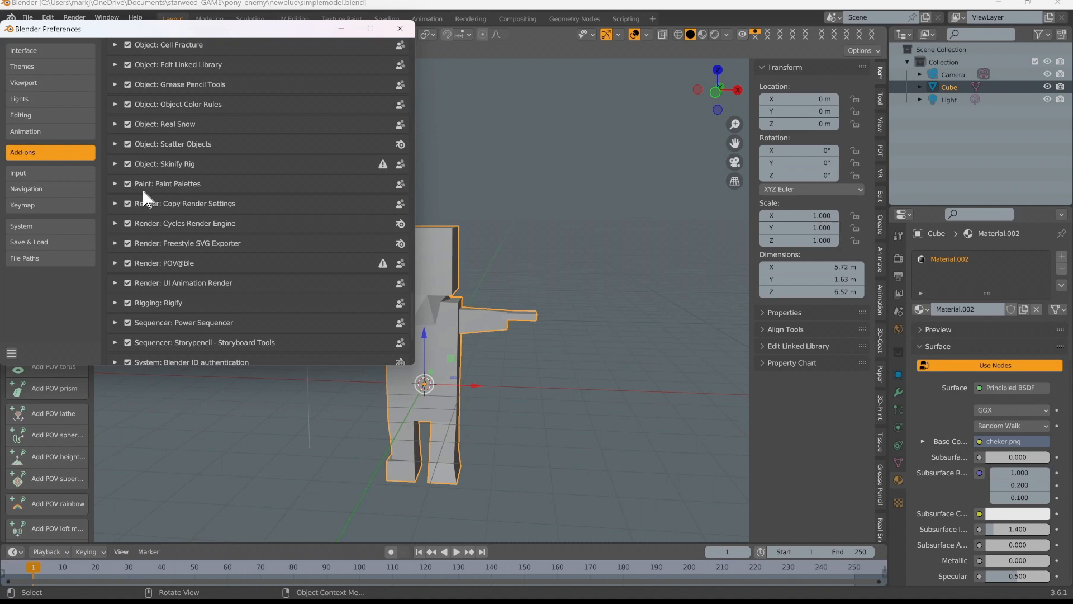
scroll(144, 206, "down", 2)
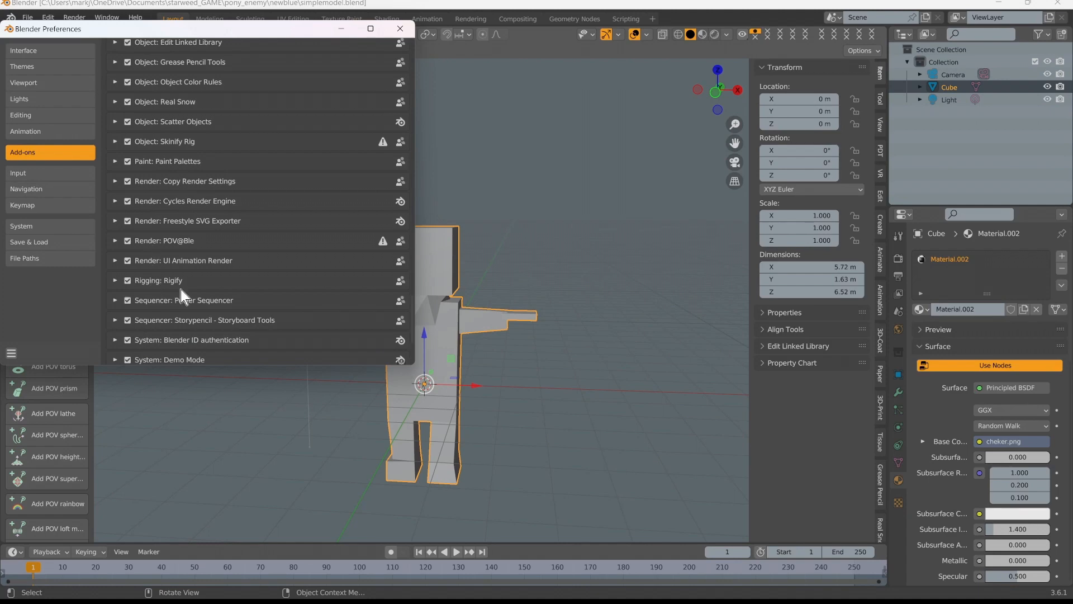
scroll(181, 290, "down", 3)
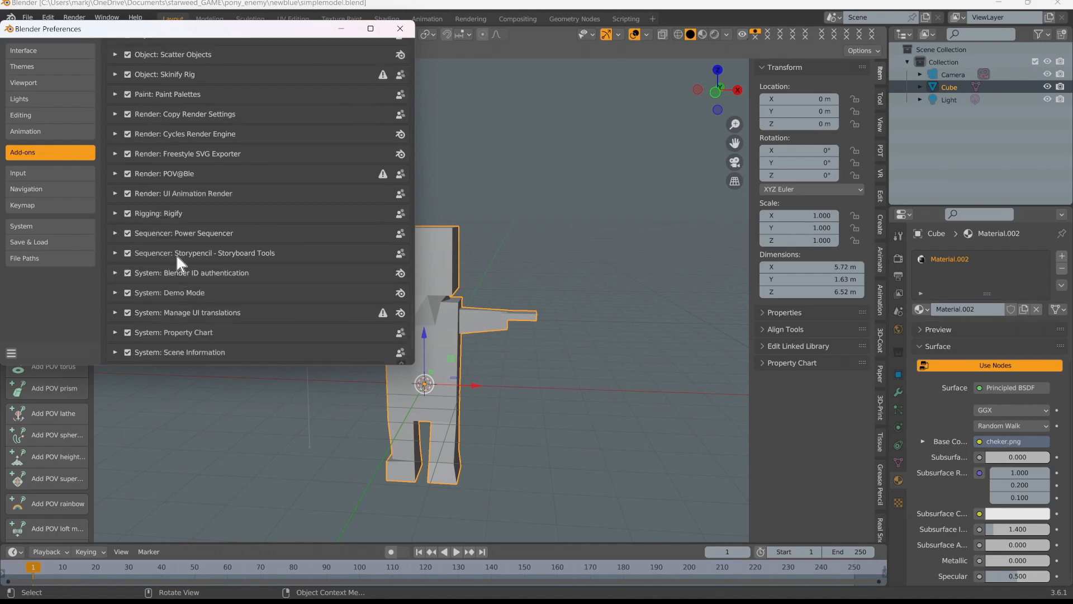
scroll(177, 261, "down", 1)
scroll(218, 258, "down", 1)
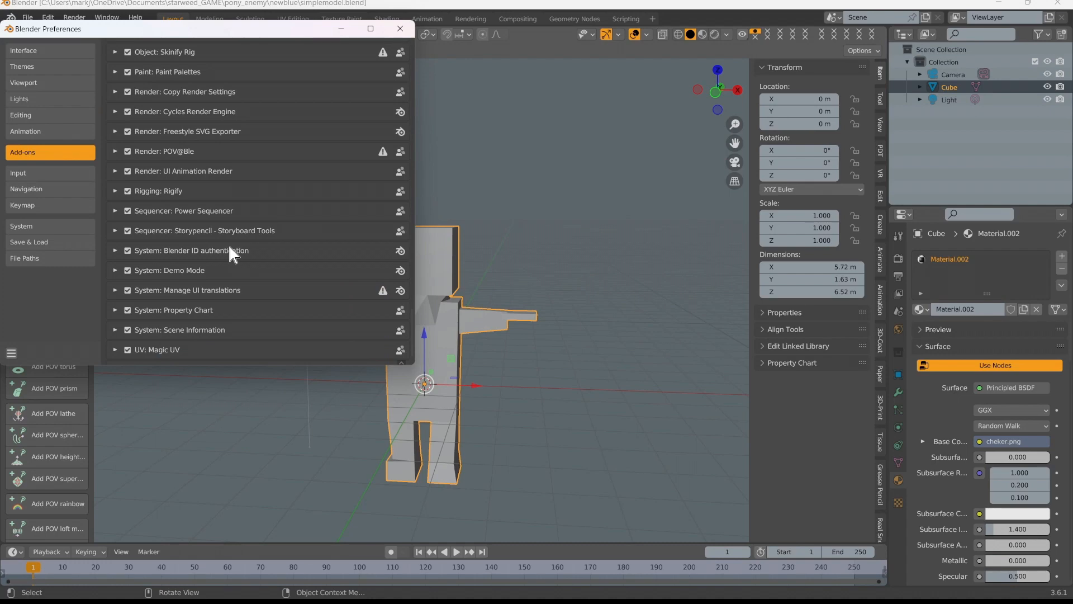
scroll(230, 247, "down", 2)
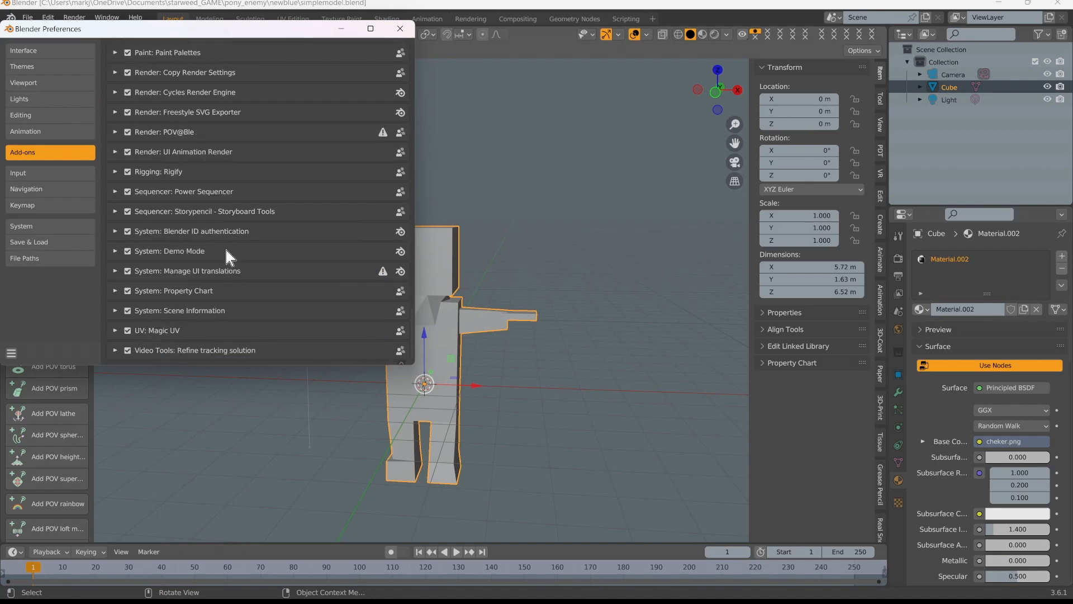
Go back up the add-ons list, reviewing the Object, Node, Mesh, Interface and Import-Export entries
scroll(200, 283, "up", 6)
scroll(219, 216, "up", 4)
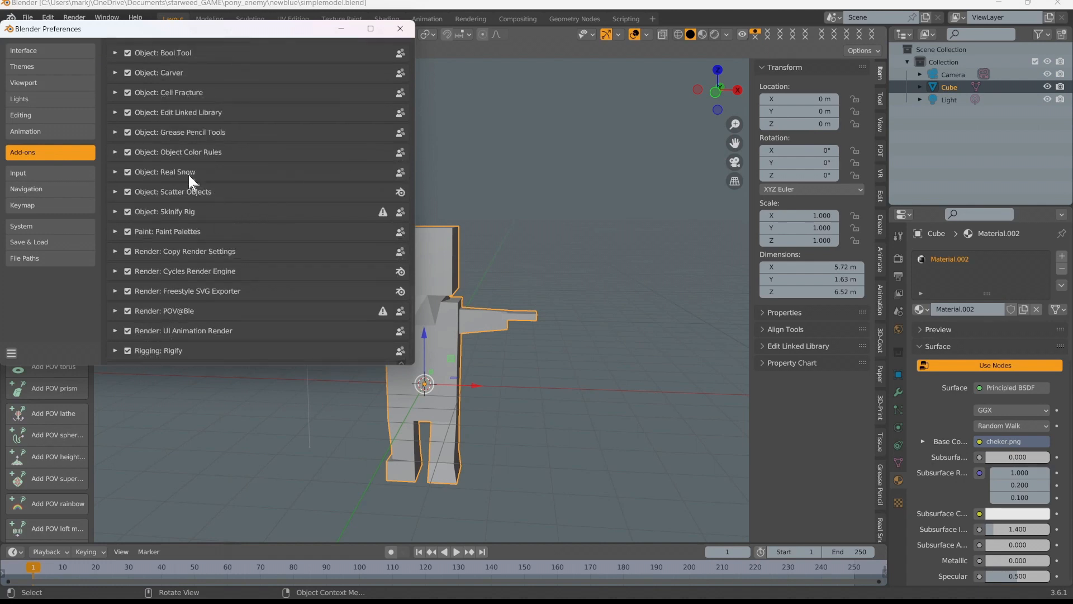
scroll(169, 154, "up", 5)
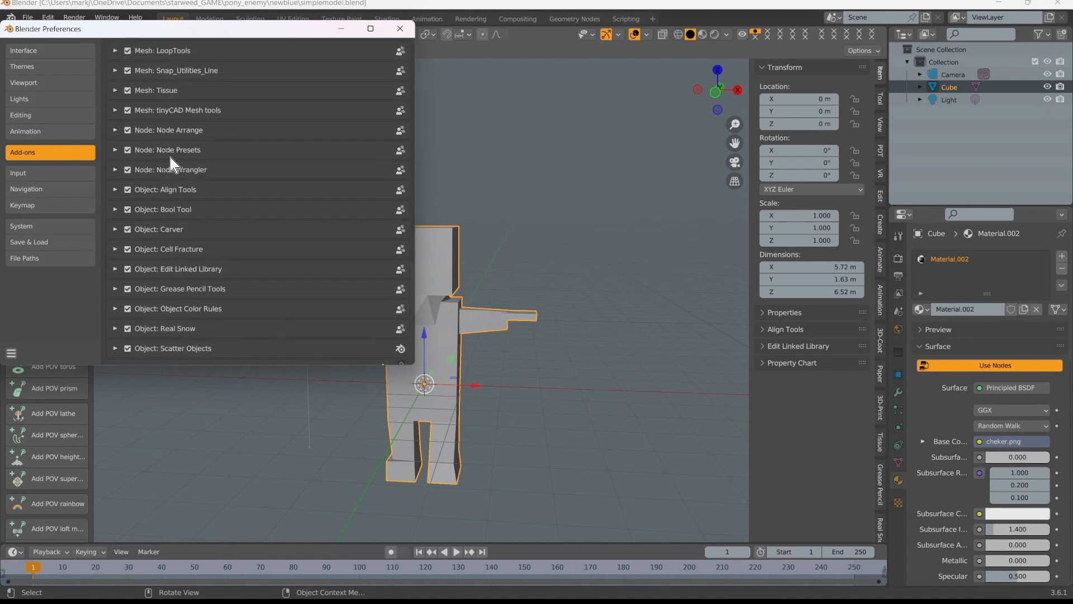
scroll(169, 154, "up", 1)
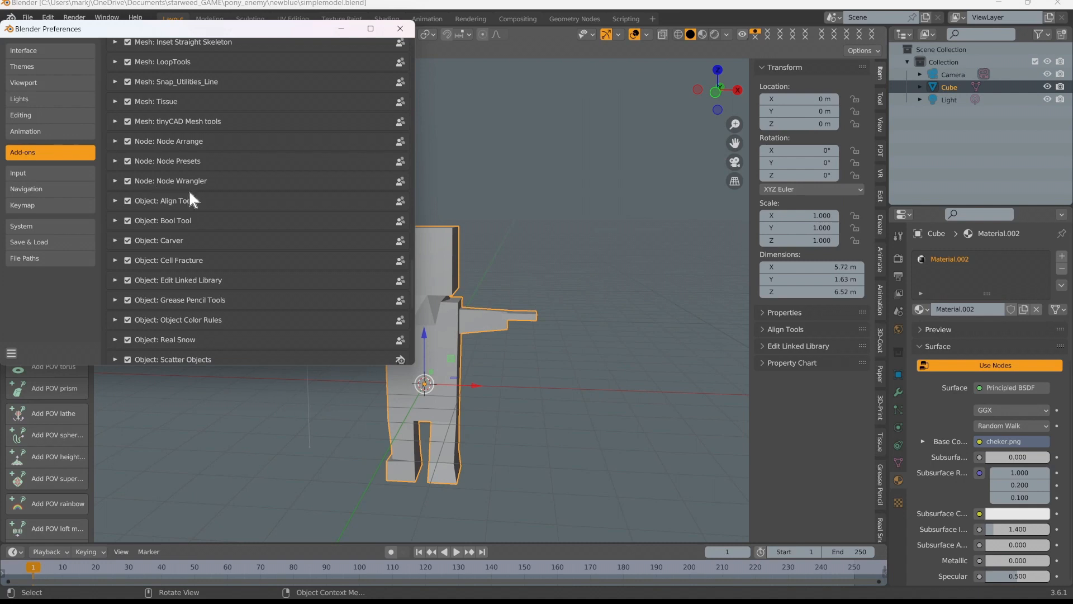
scroll(190, 193, "up", 3)
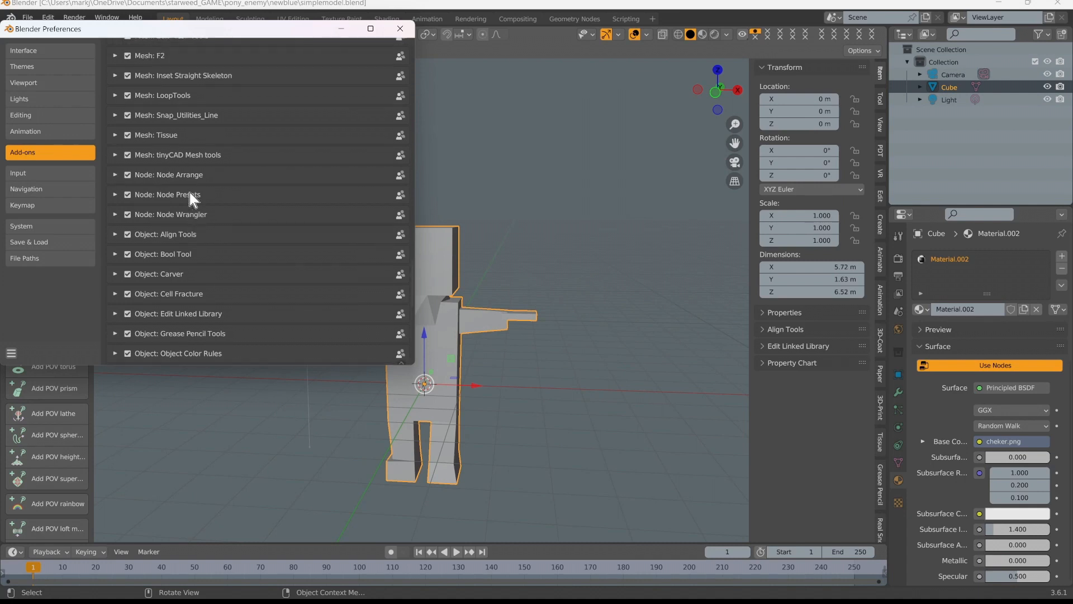
scroll(190, 193, "up", 2)
scroll(173, 139, "up", 5)
scroll(192, 176, "up", 1)
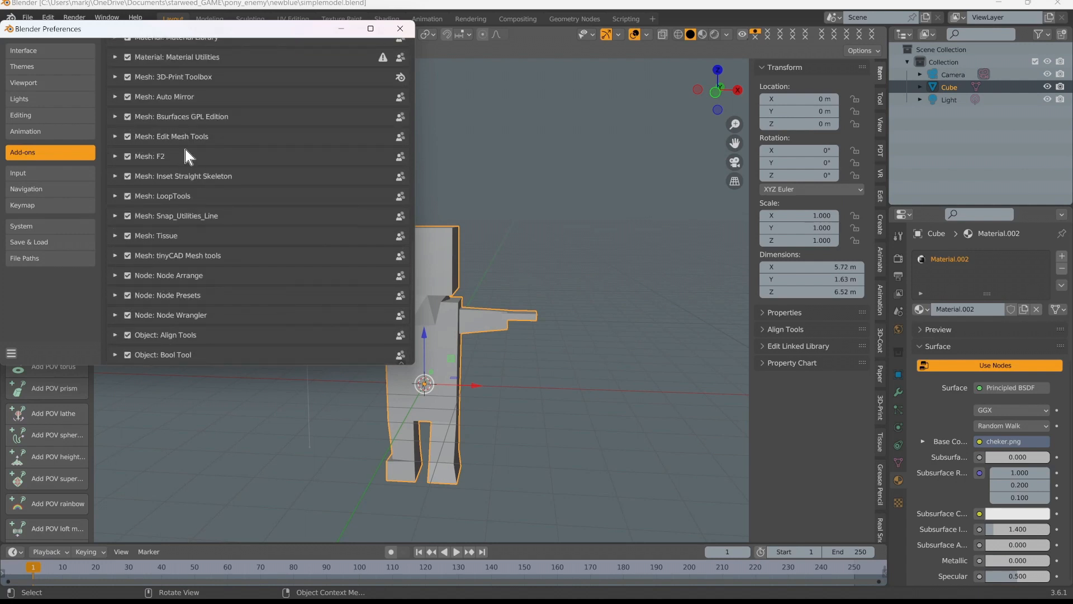
scroll(186, 149, "up", 3)
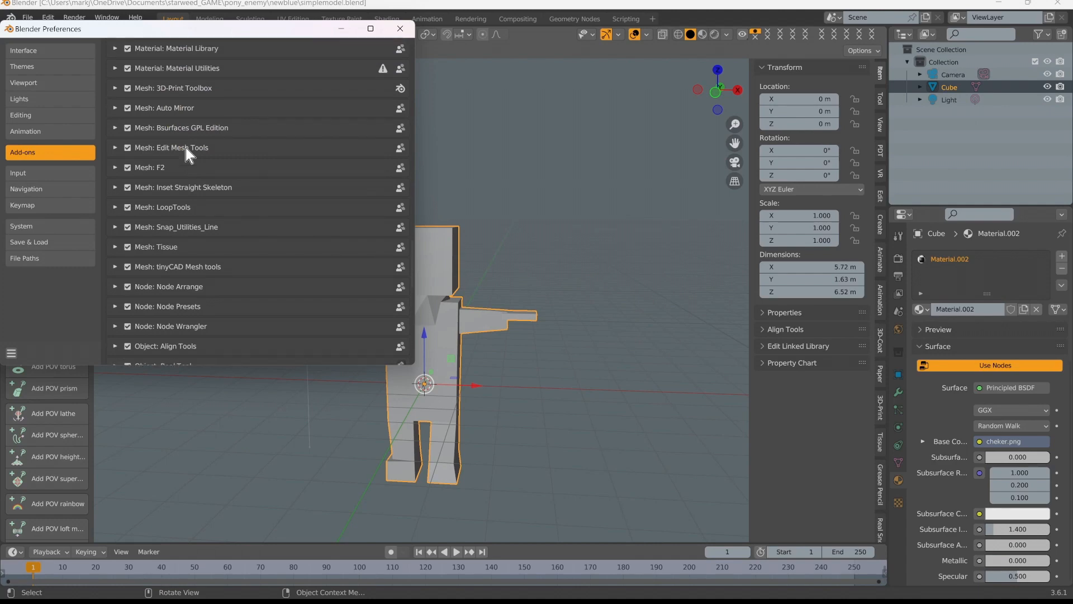
scroll(186, 149, "up", 1)
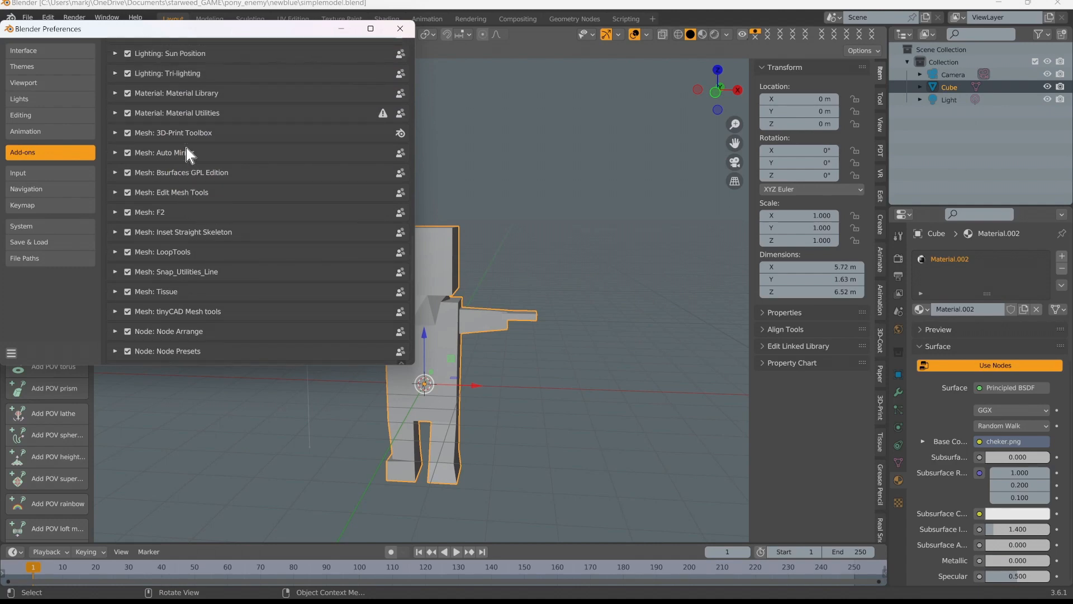
scroll(189, 151, "up", 2)
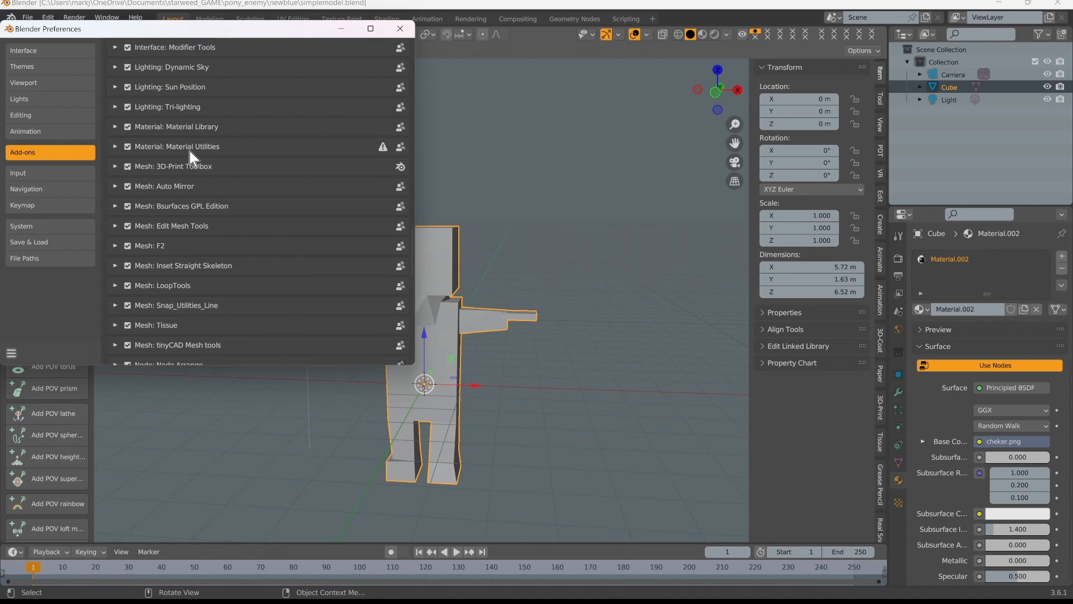
scroll(190, 151, "up", 3)
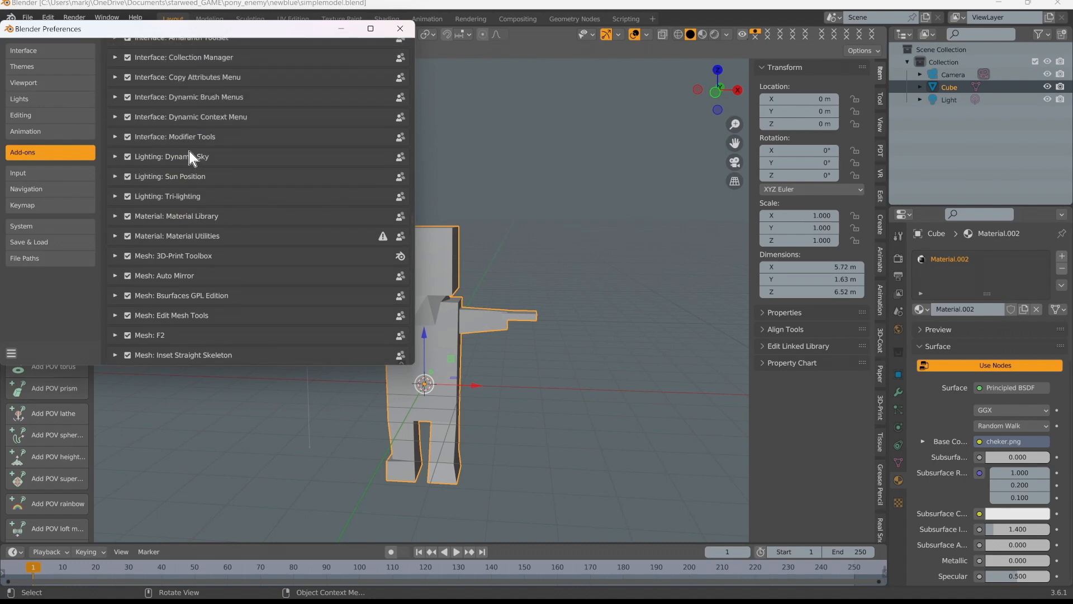
scroll(214, 149, "up", 3)
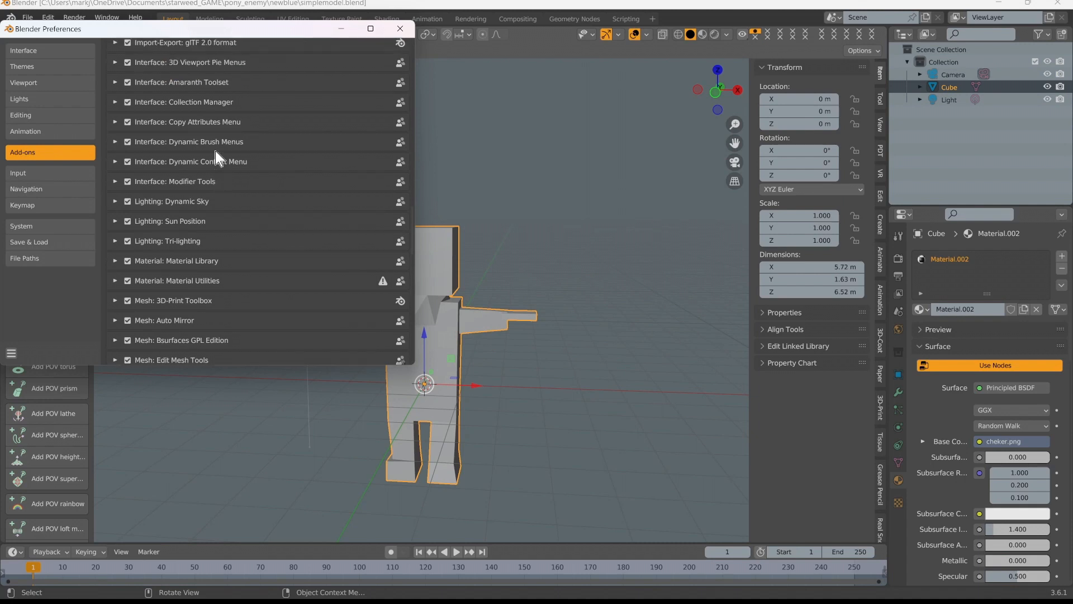
scroll(216, 151, "up", 3)
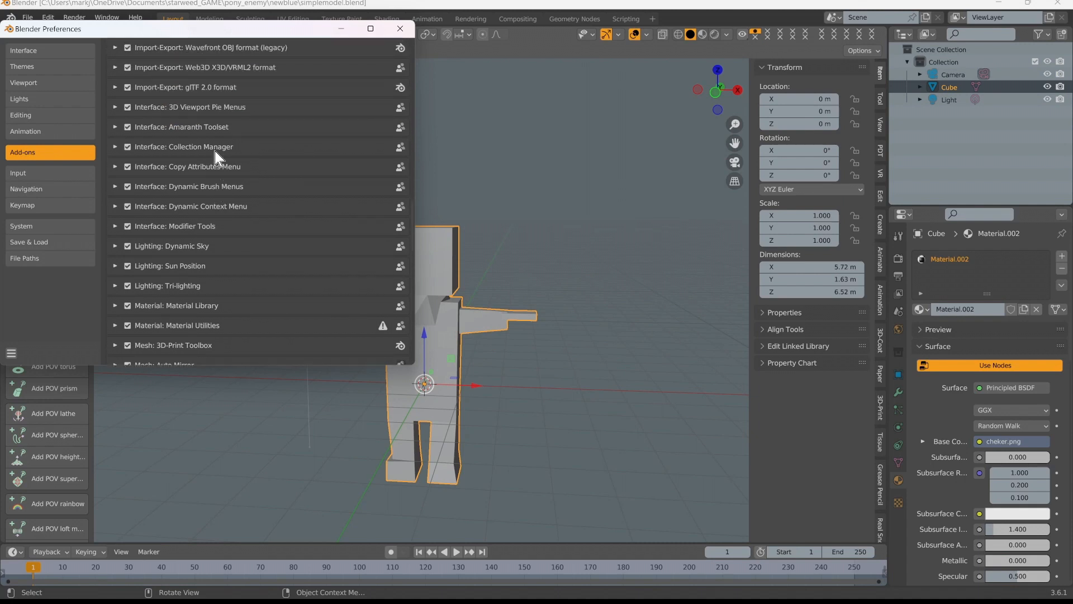
scroll(214, 151, "up", 4)
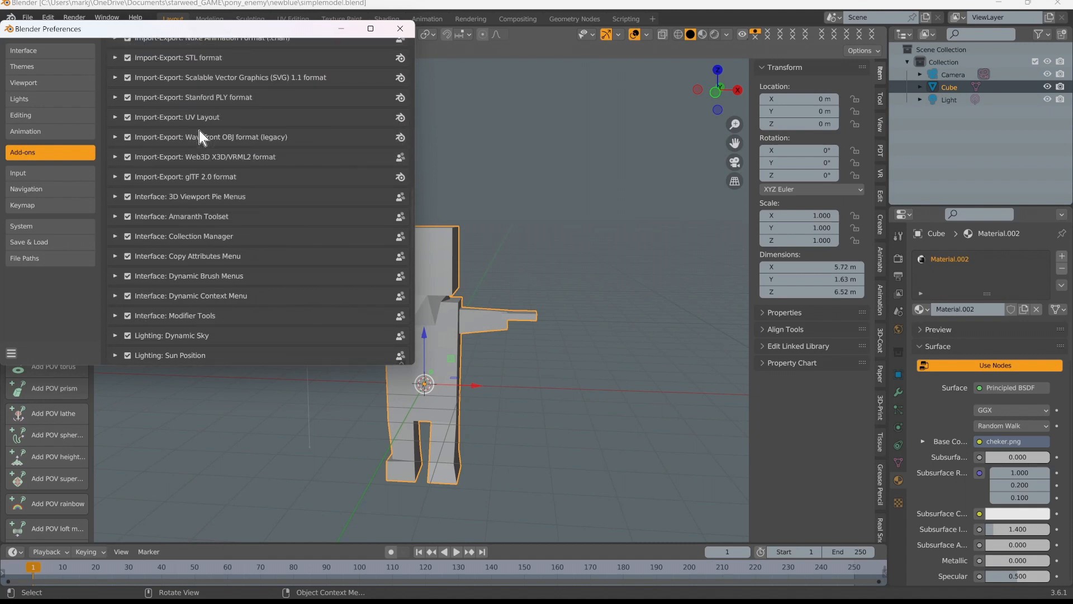
scroll(199, 129, "up", 1)
scroll(200, 98, "up", 2)
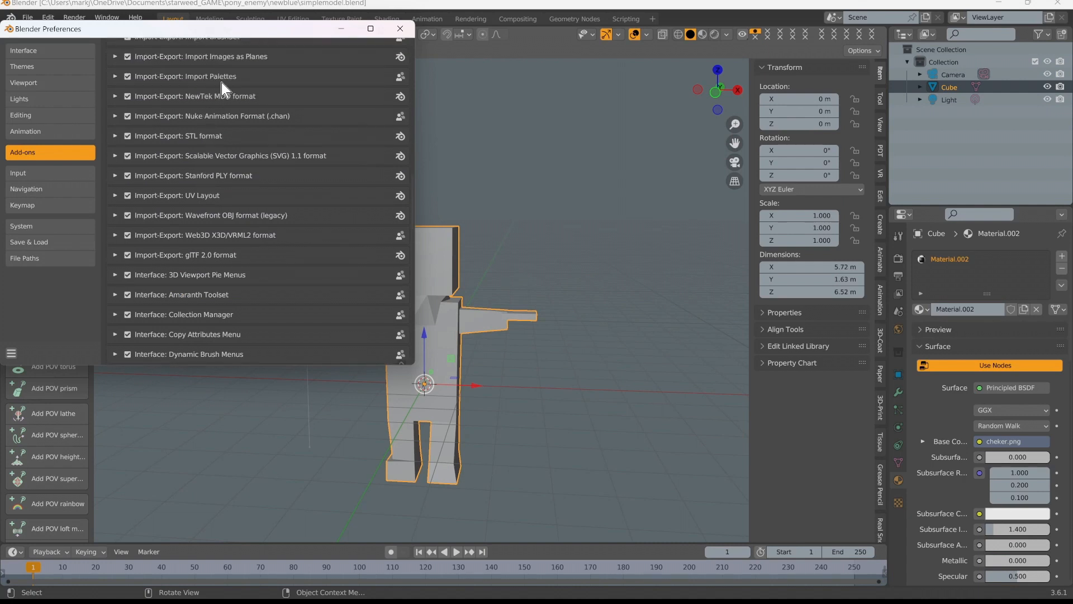
middle_click_drag(222, 83, 219, 142)
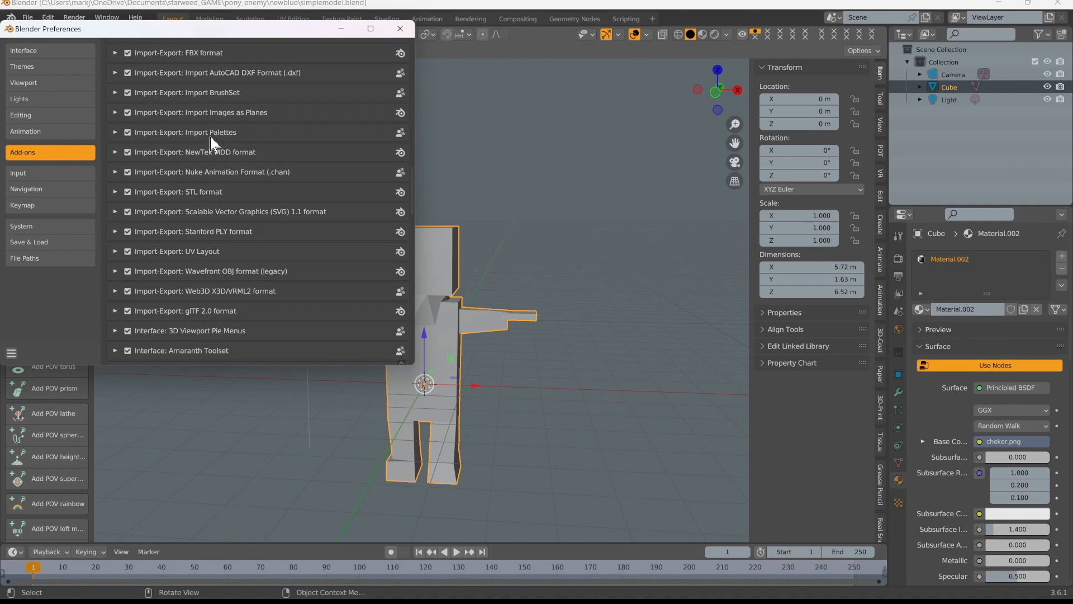
scroll(210, 131, "up", 2)
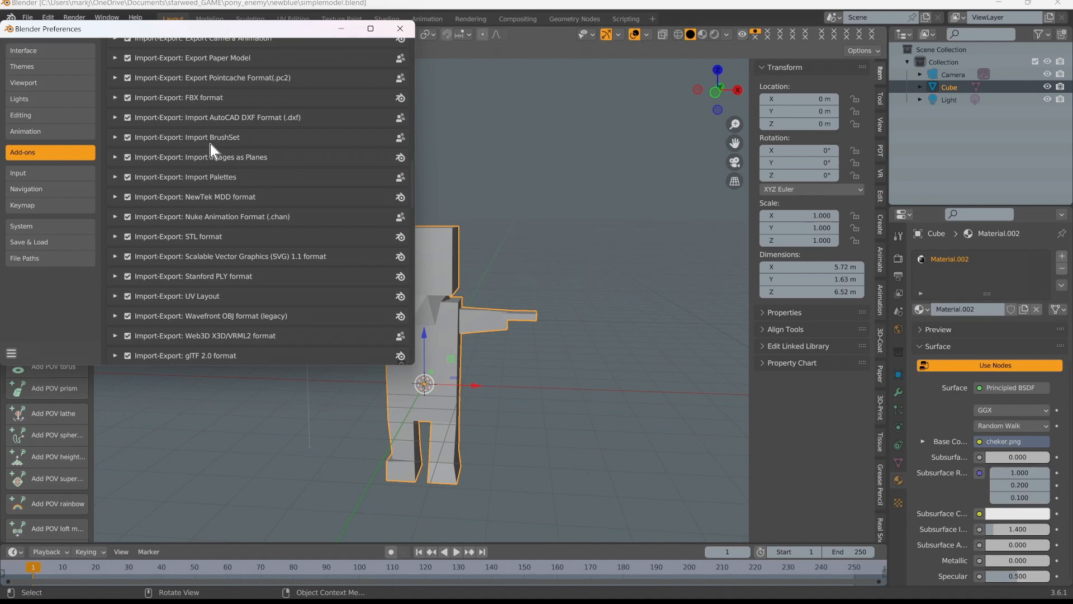
scroll(210, 144, "up", 3)
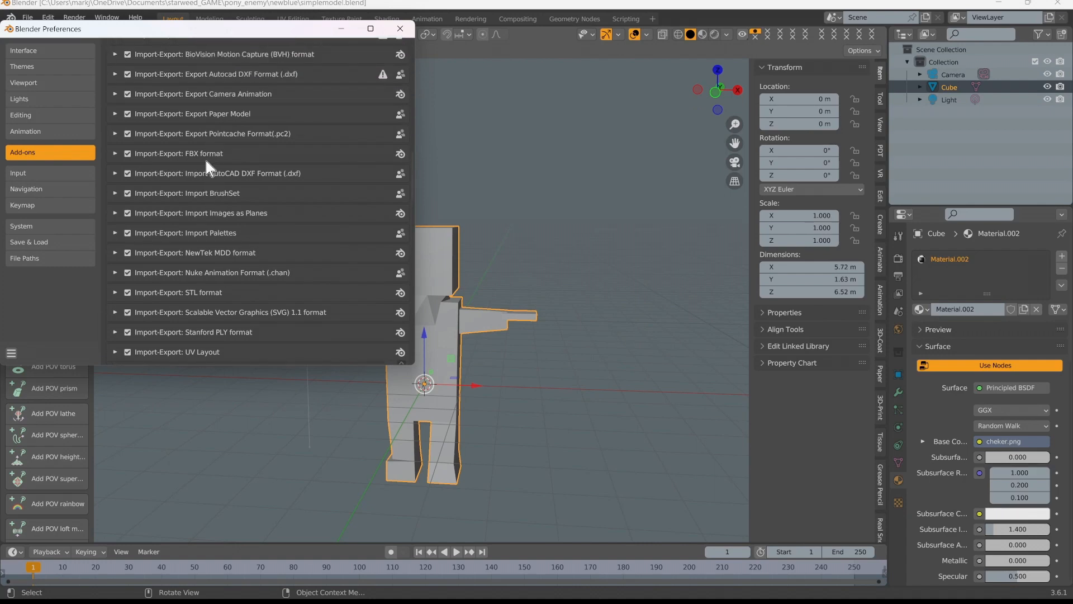
Continue up the add-ons list, examining the Import-Export, Development, Camera, Baking, Animation and Add Mesh entries
scroll(216, 160, "up", 2)
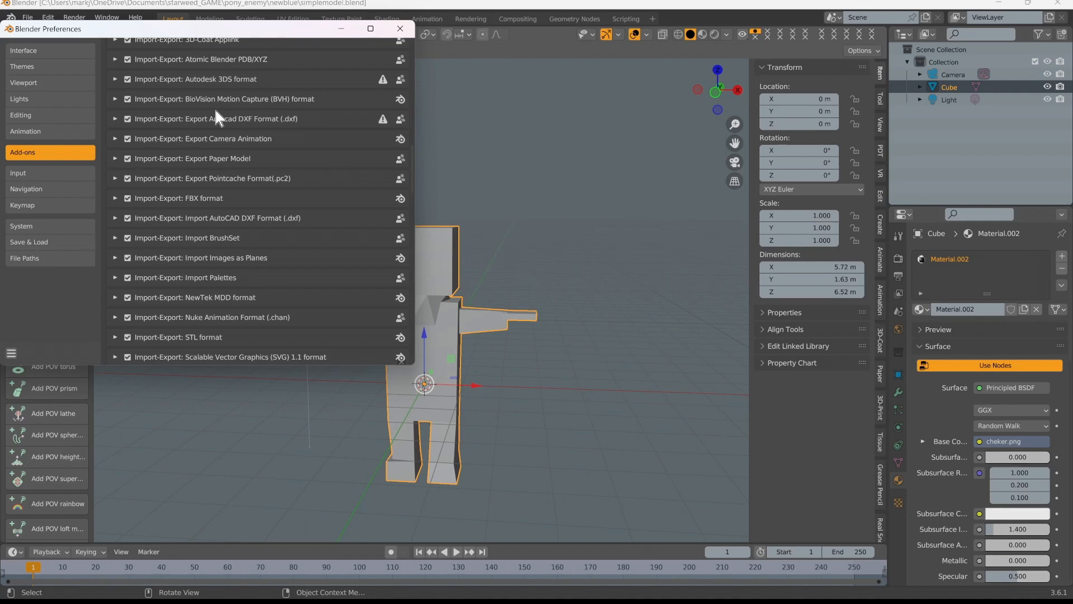
scroll(232, 115, "up", 4)
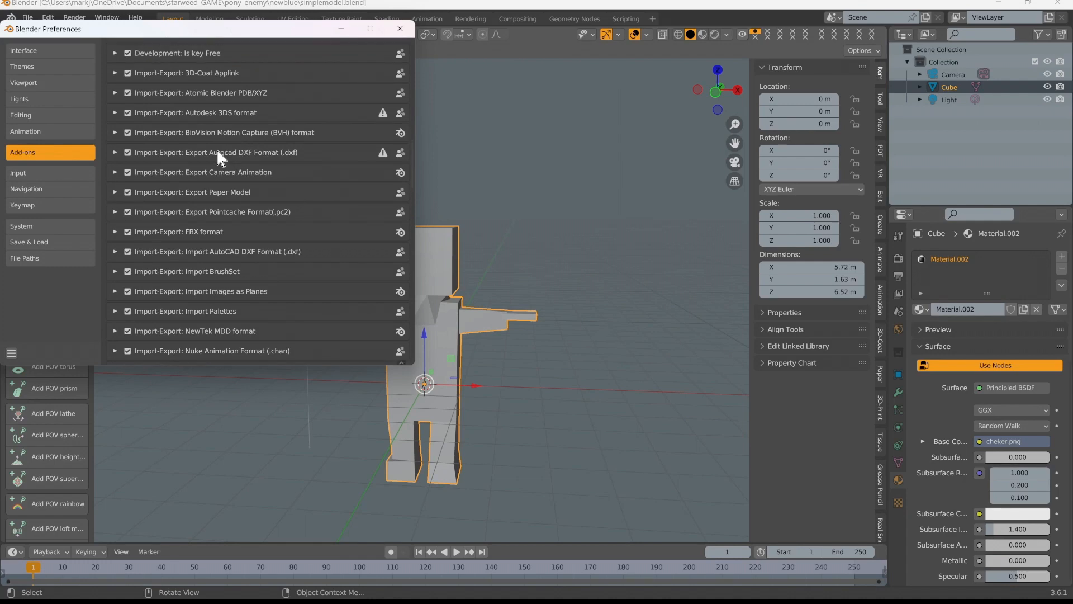
scroll(216, 148, "up", 2)
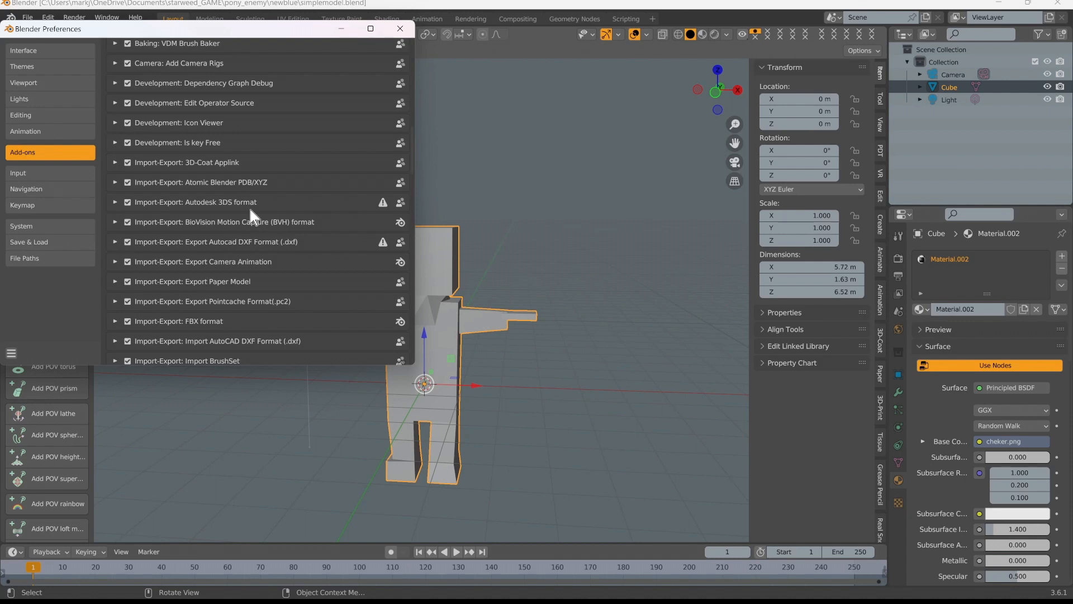
scroll(250, 207, "up", 4)
scroll(243, 135, "up", 4)
scroll(228, 162, "up", 1)
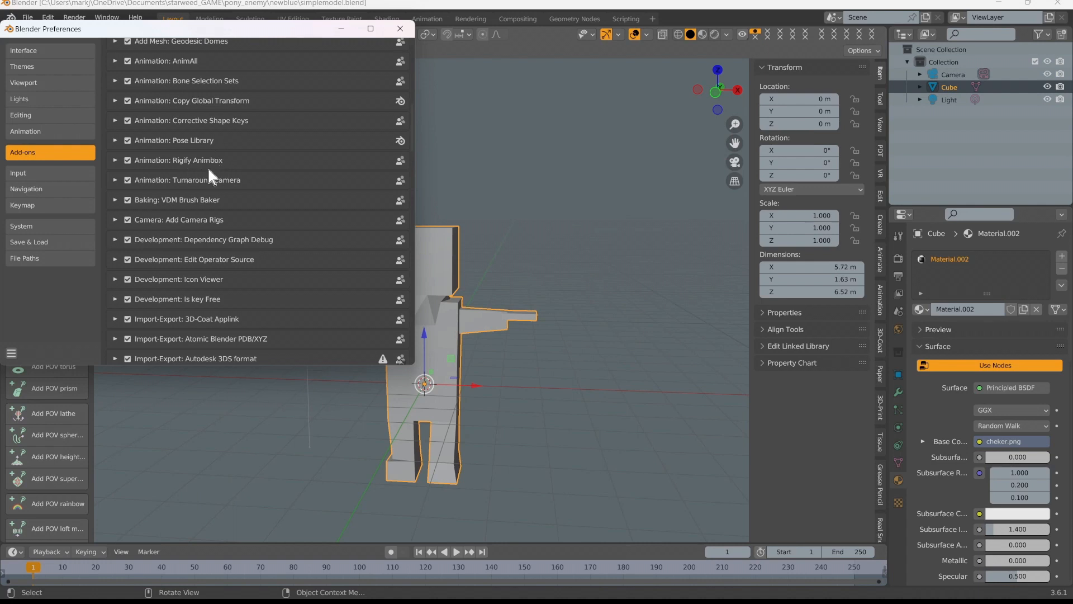
scroll(209, 169, "up", 5)
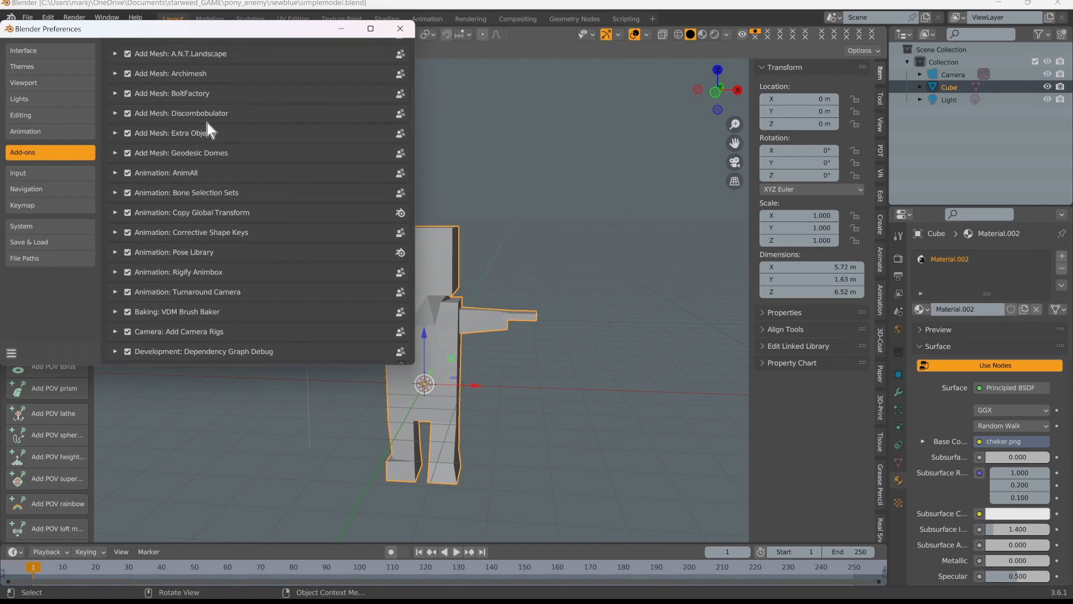
scroll(207, 123, "down", 8)
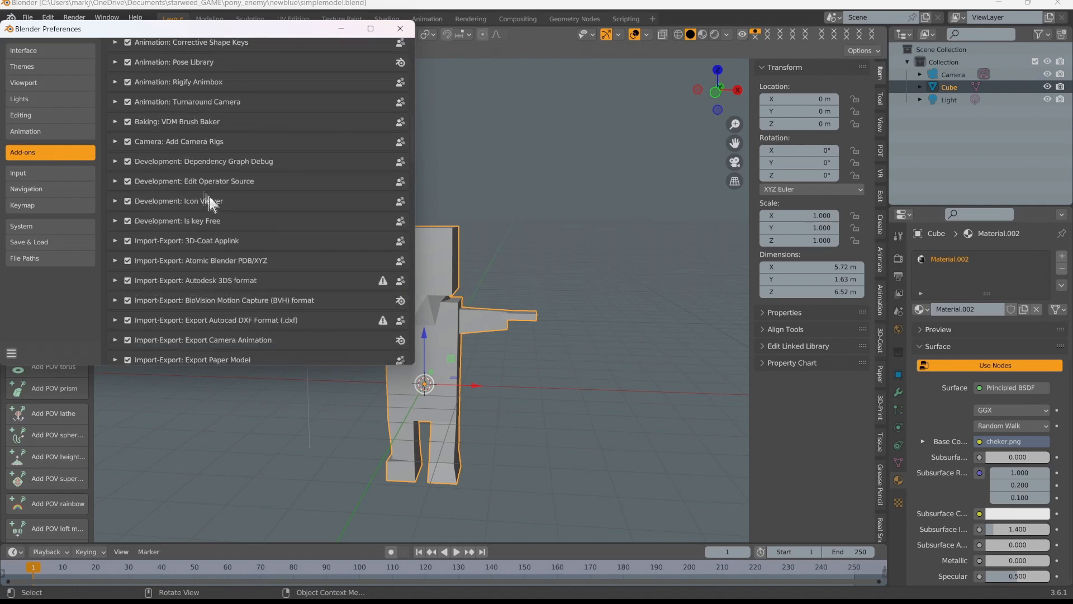
scroll(225, 219, "down", 1)
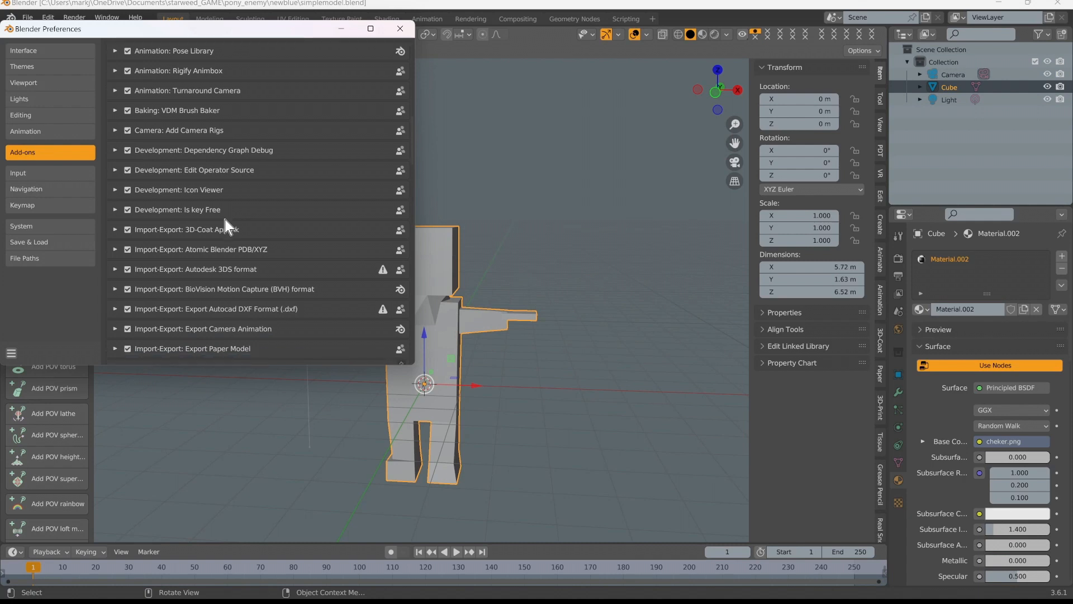
Search the add-ons for "image" and close the preferences
scroll(225, 220, "up", 20)
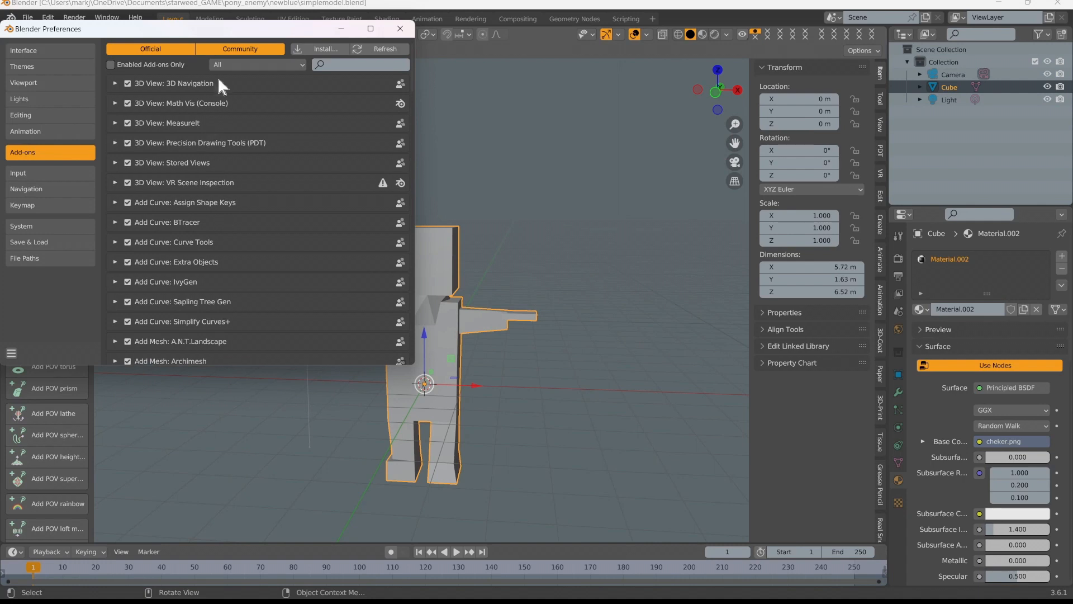
left_click(355, 68)
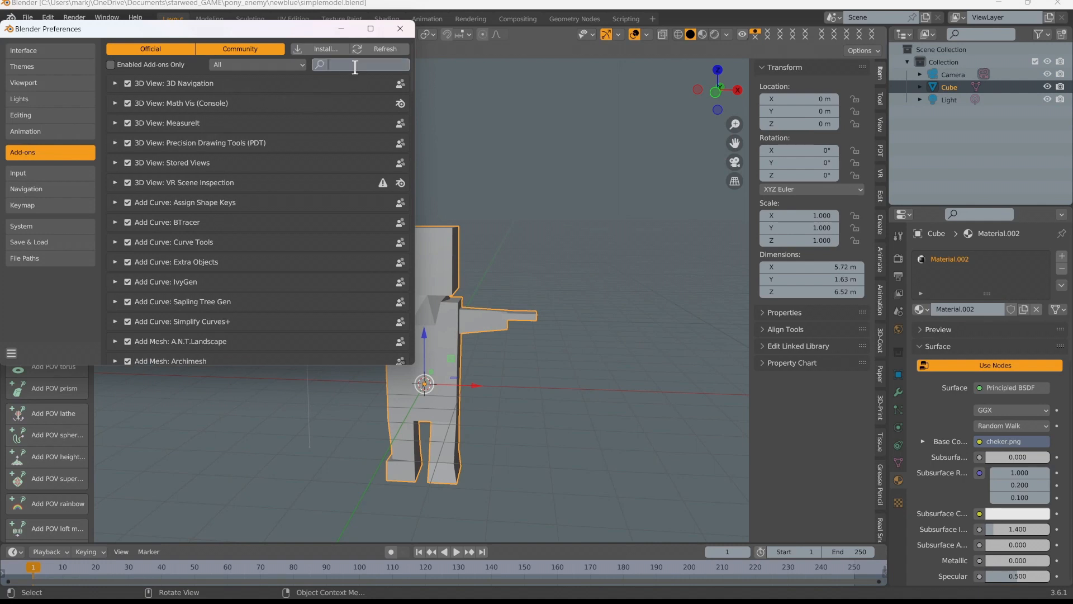
type("ima")
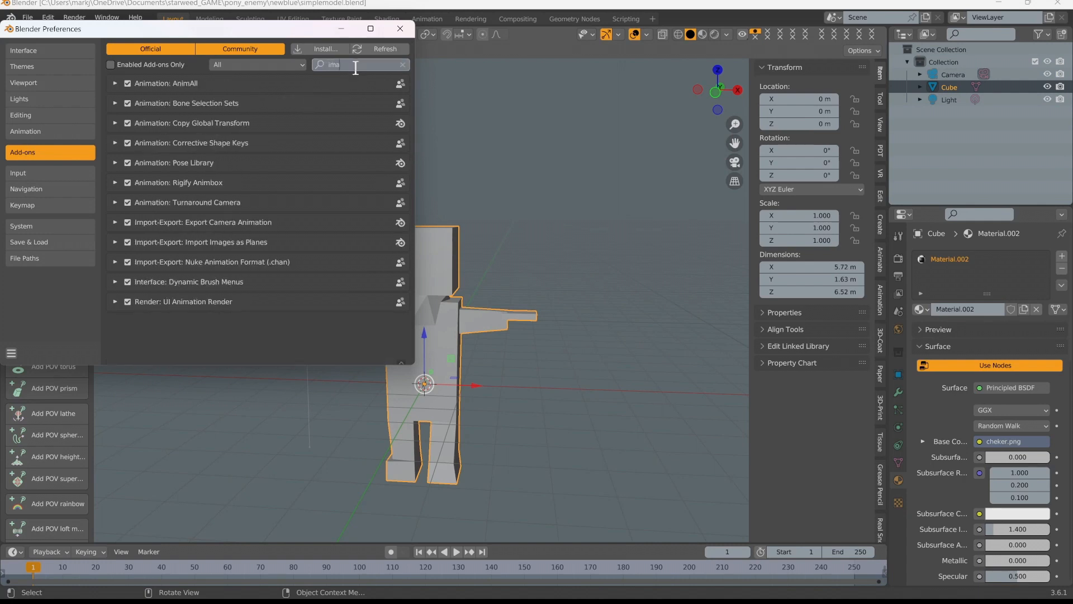
type("ge")
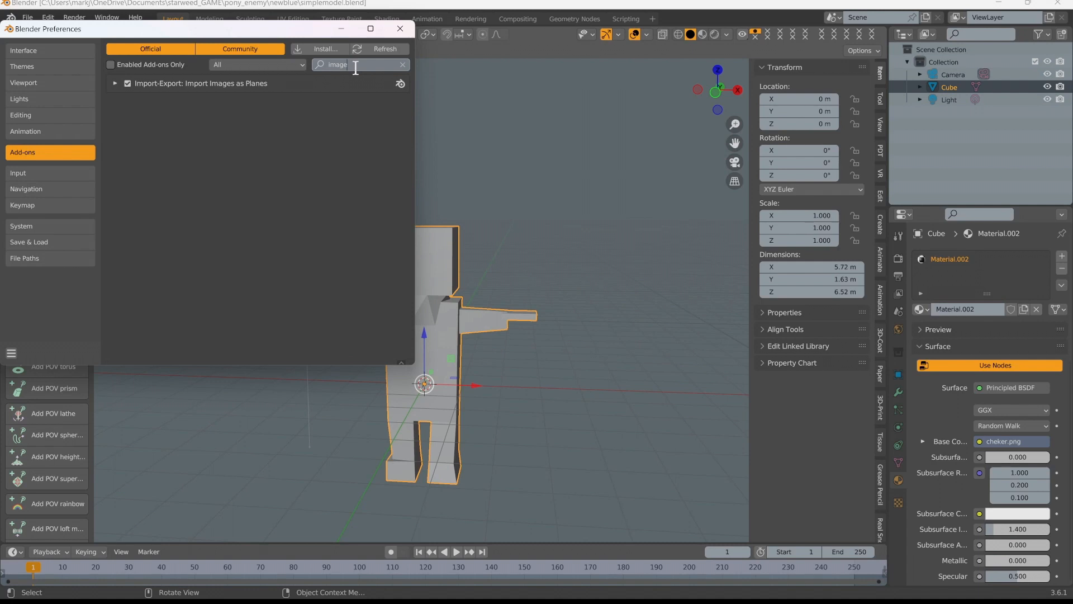
key("BackSpace")
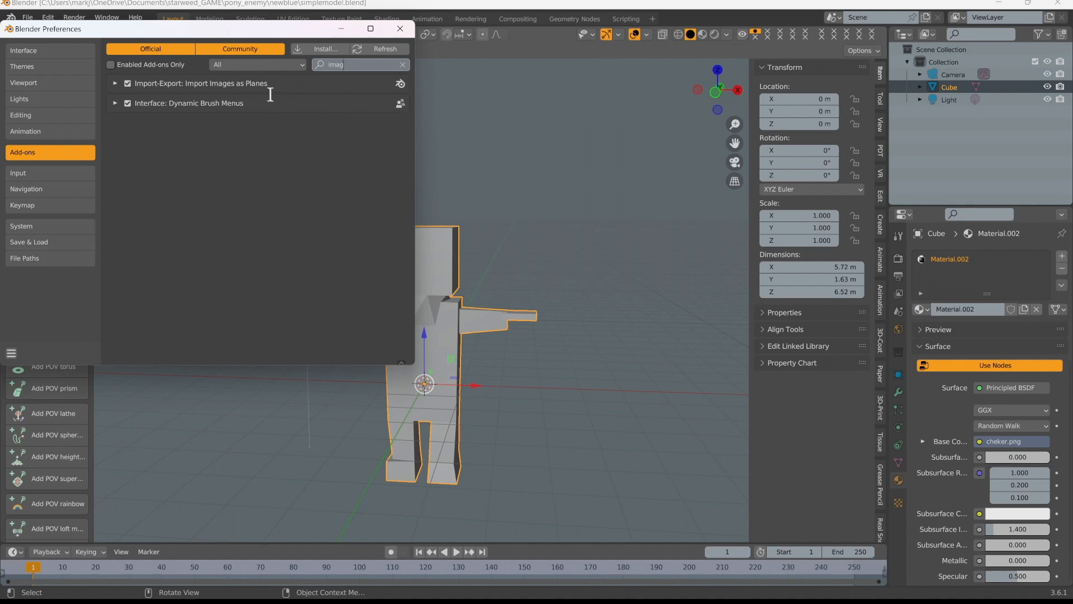
left_click(401, 28)
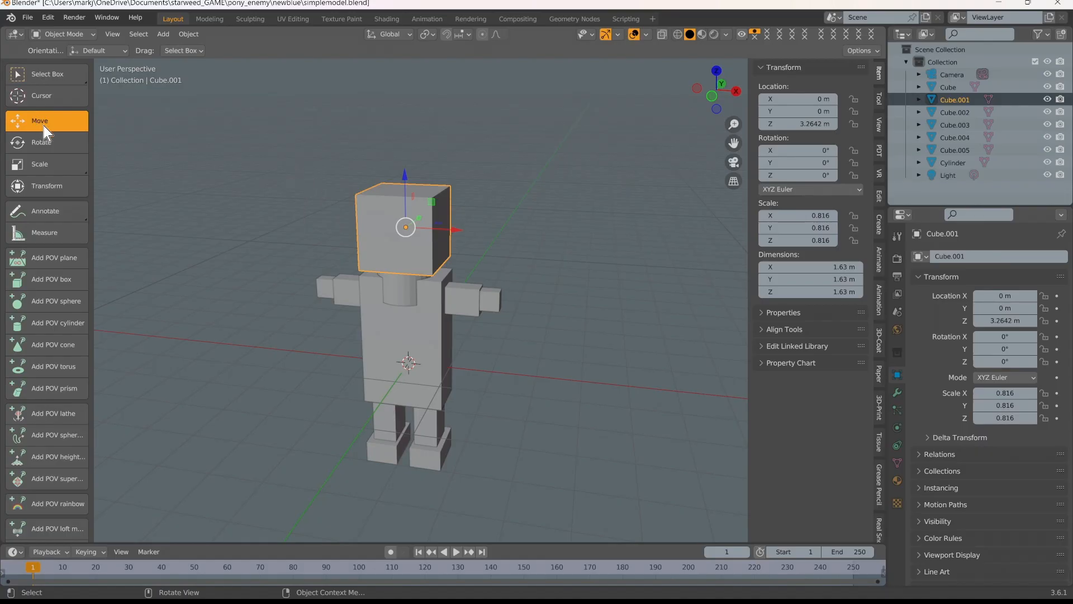
Box-select all the blocky character's body parts and switch them to Edit Mode
left_click(66, 79)
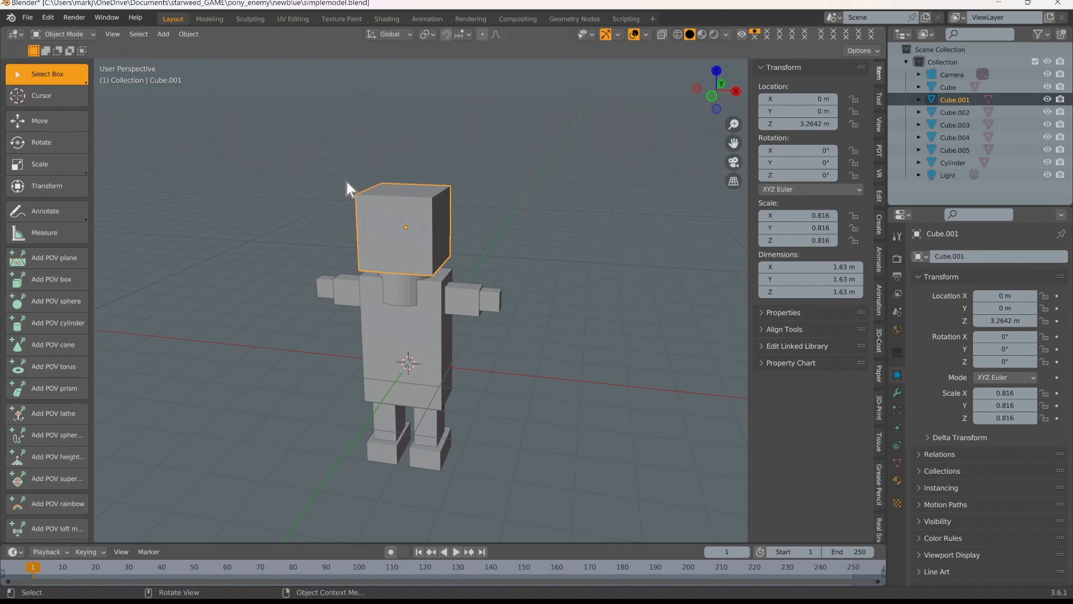
left_click_drag(295, 157, 561, 485)
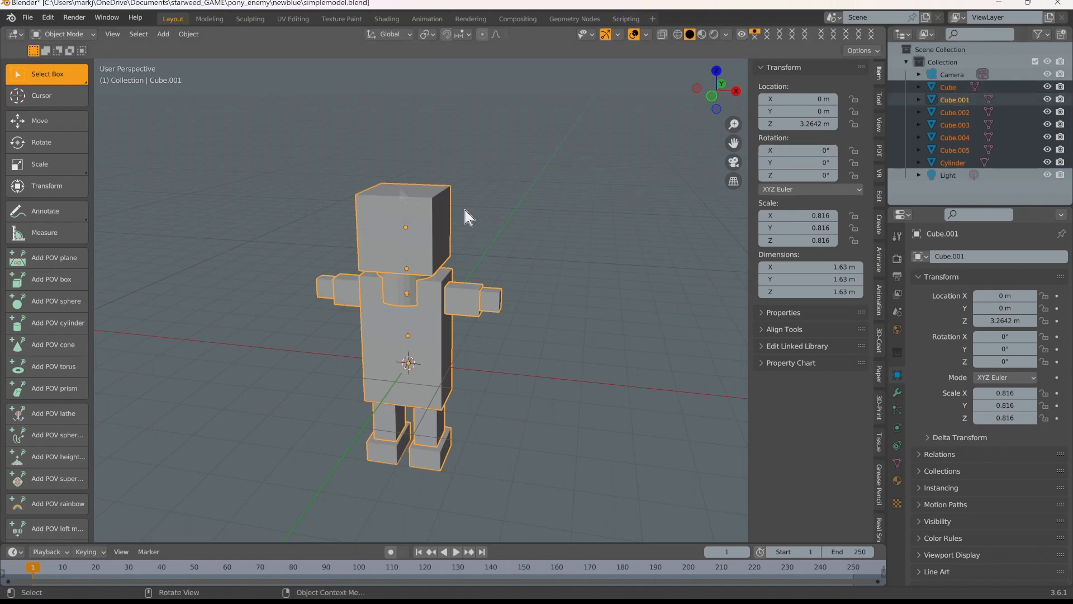
left_click(163, 34)
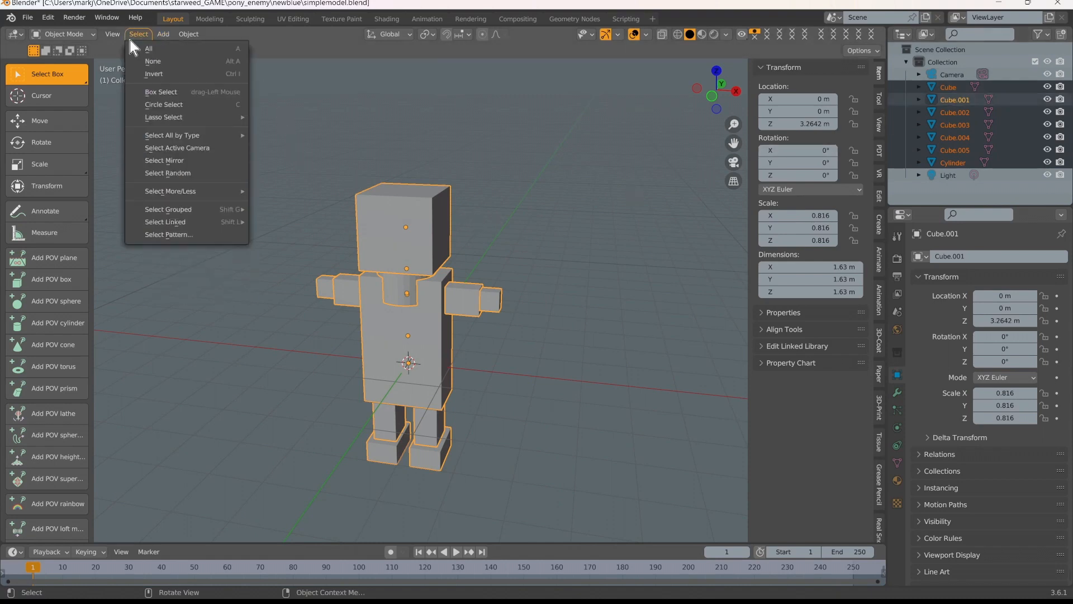
mouse_move(85, 34)
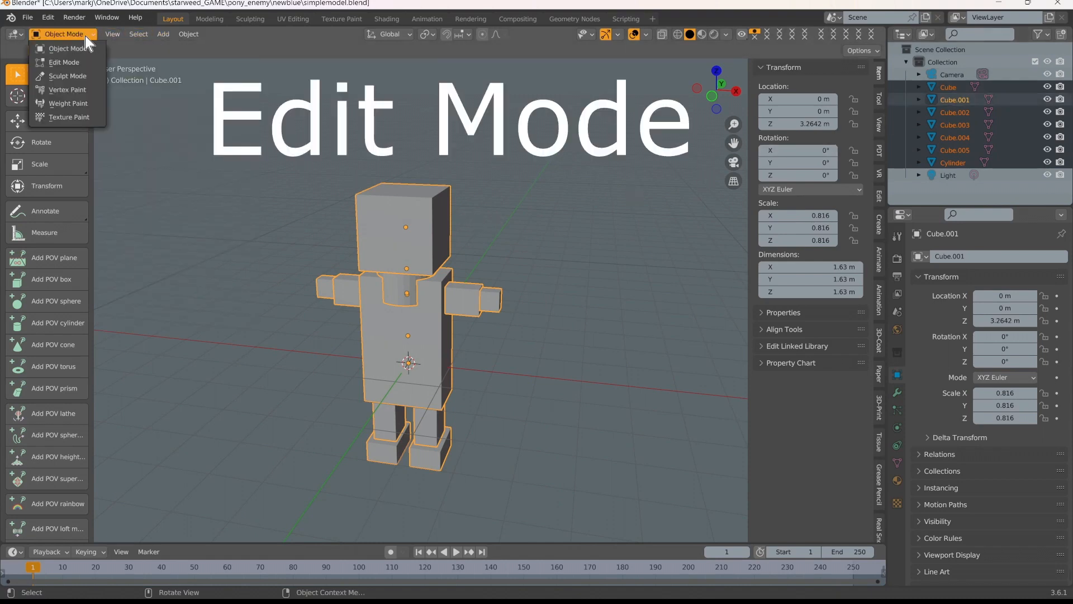
left_click(71, 61)
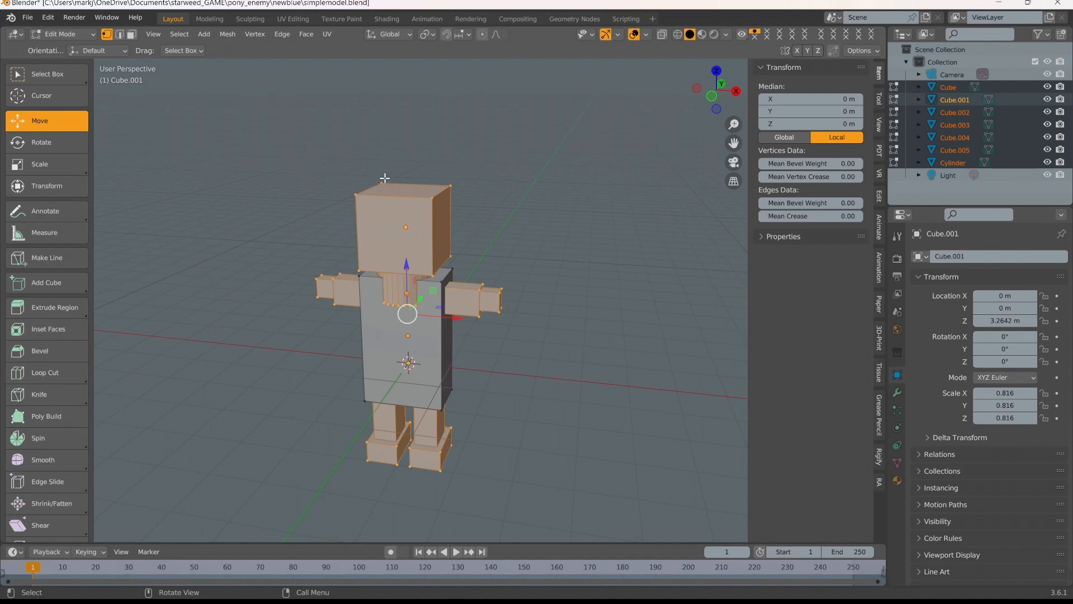
Try to simplify the selected body parts with Decimate Geometry at a reduced ratio
left_click(194, 32)
mouse_move(222, 34)
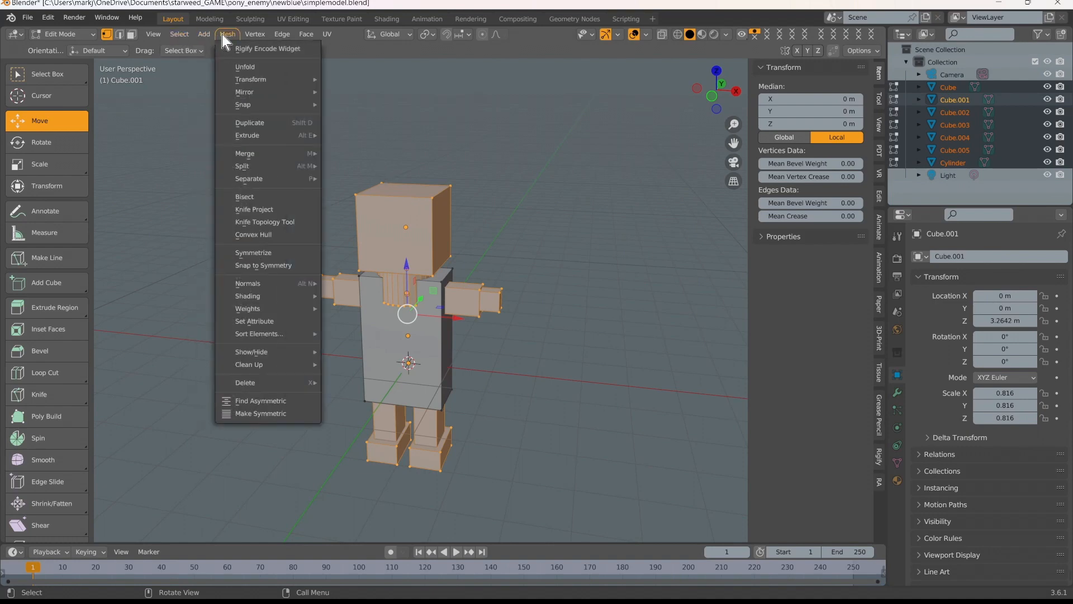
mouse_move(290, 366)
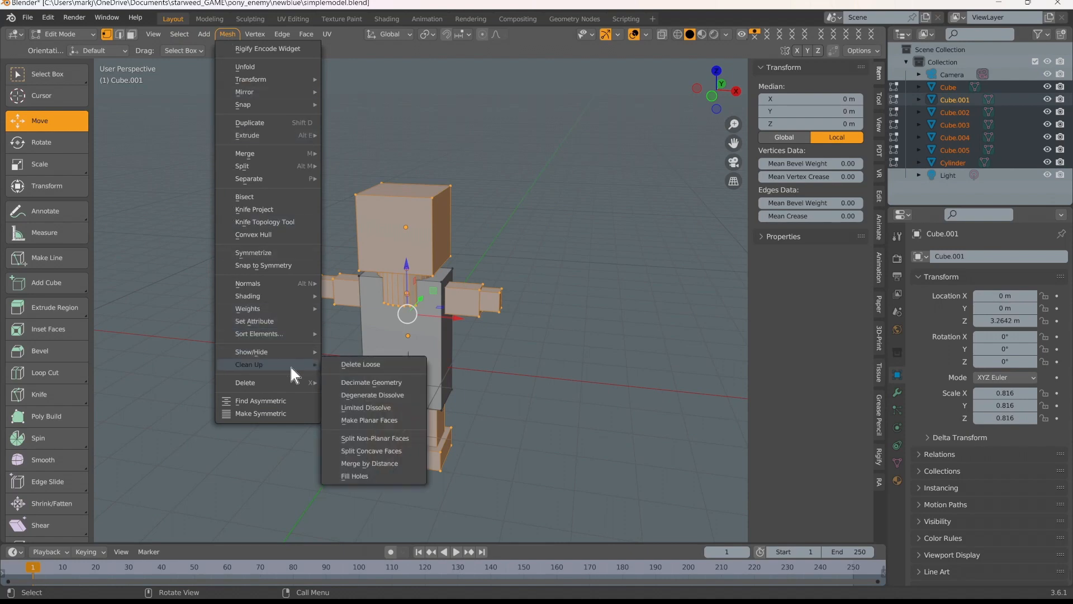
left_click(385, 381)
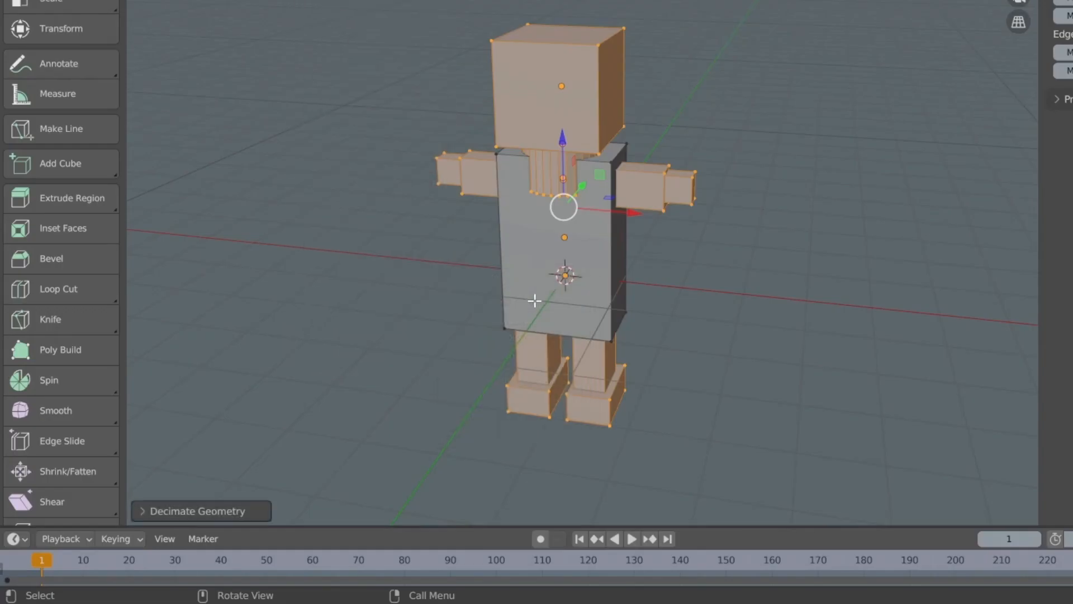
left_click(152, 510)
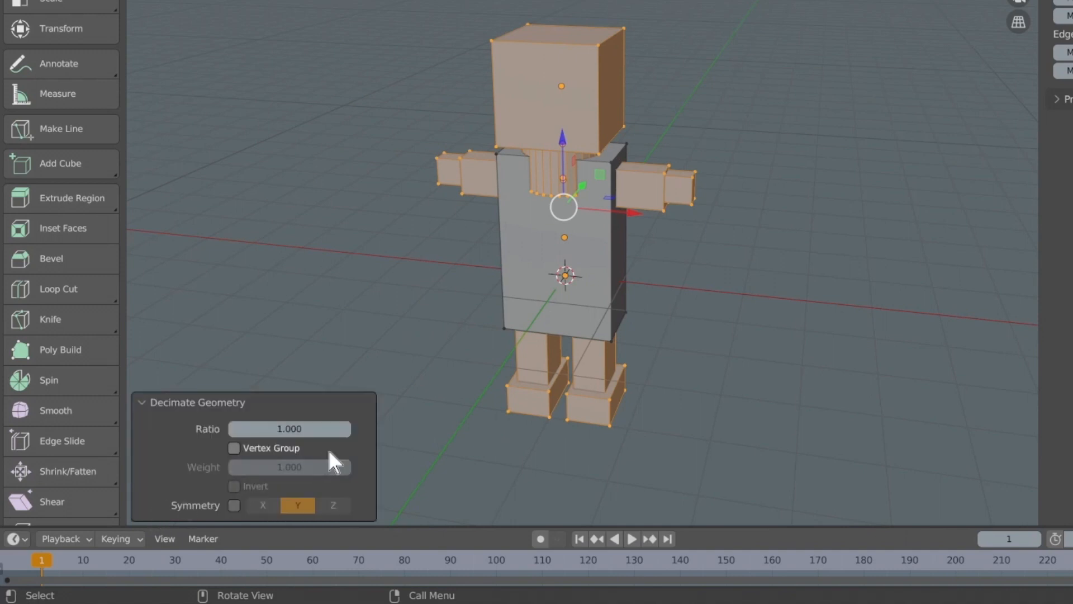
left_click_drag(299, 430, 184, 429)
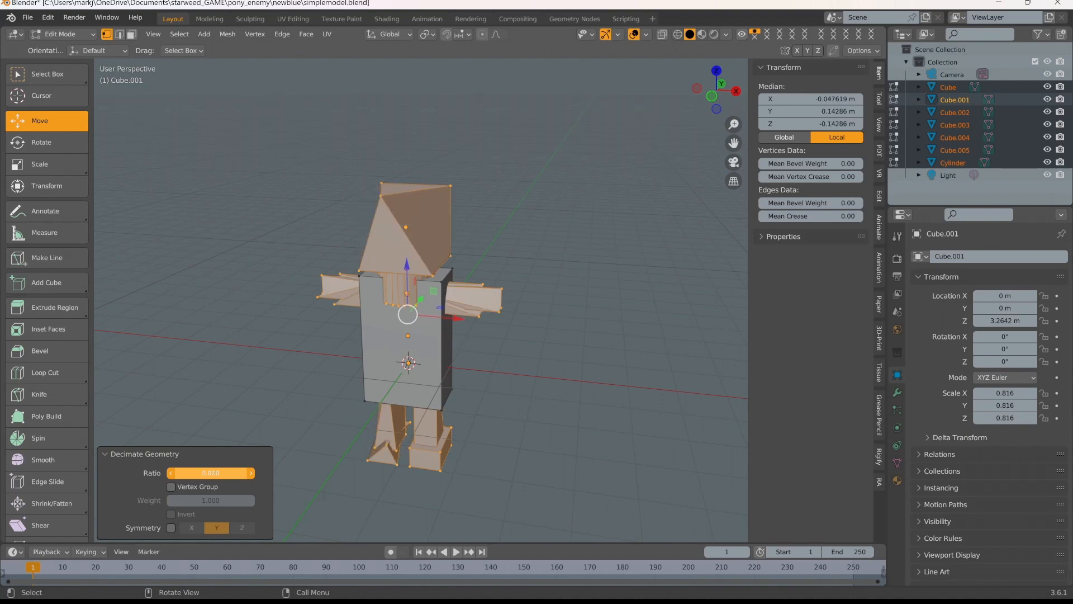
left_click_drag(210, 473, 214, 473)
left_click_drag(214, 473, 213, 473)
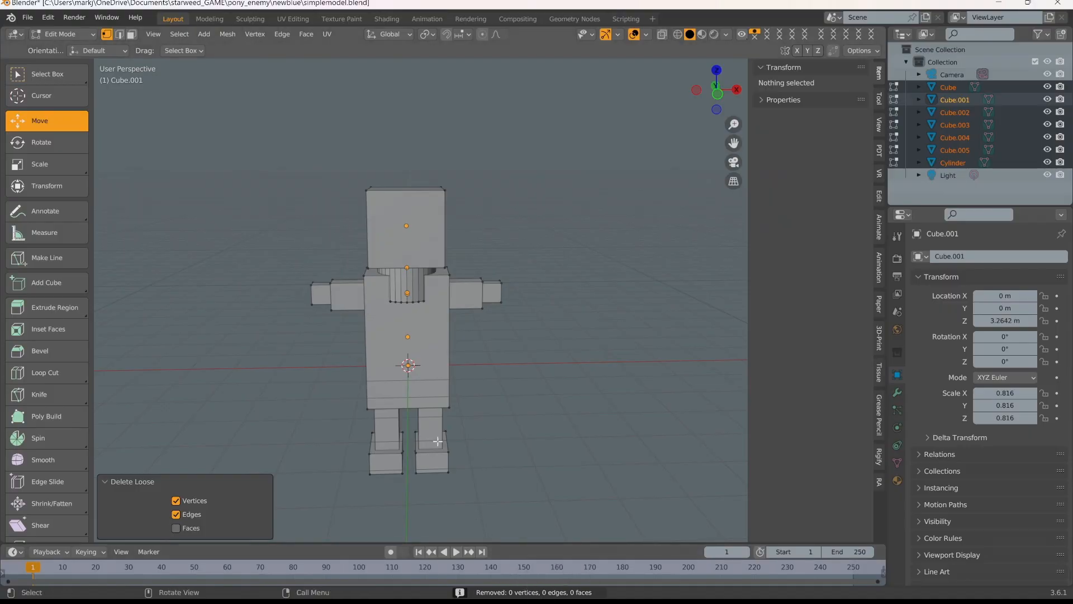
Include faces in the Delete Loose cleanup and reselect the geometry of all body parts
left_click(177, 527)
left_click(203, 34)
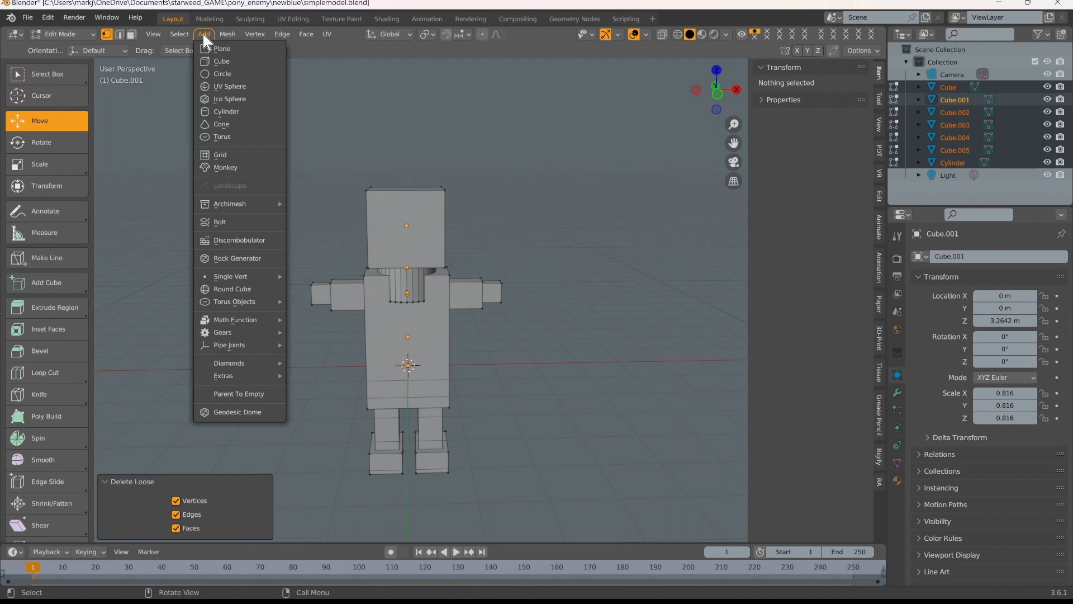
mouse_move(189, 34)
left_click(190, 45)
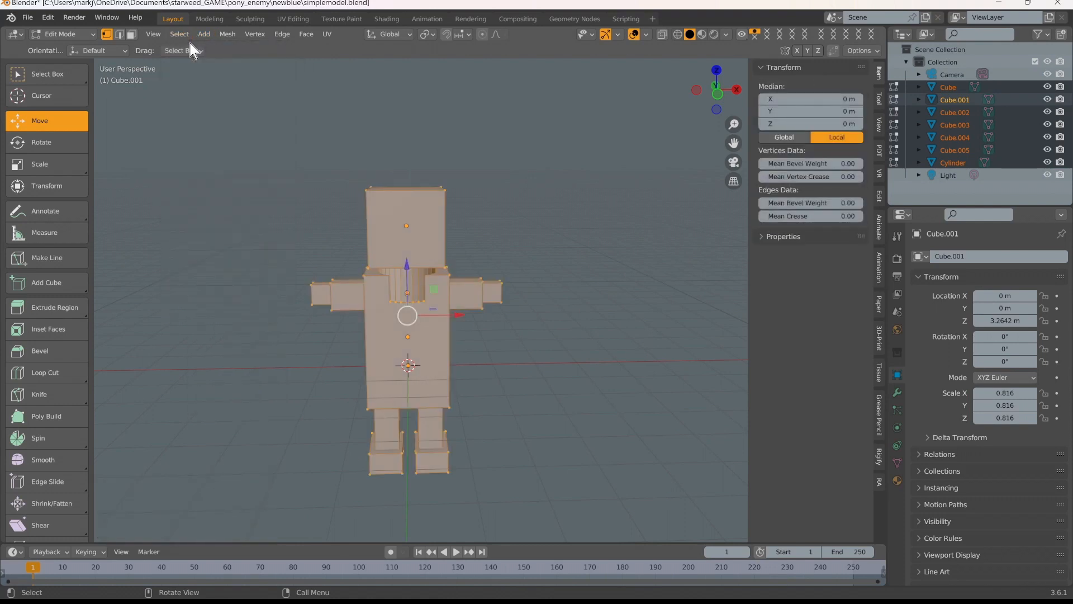
left_click(191, 37)
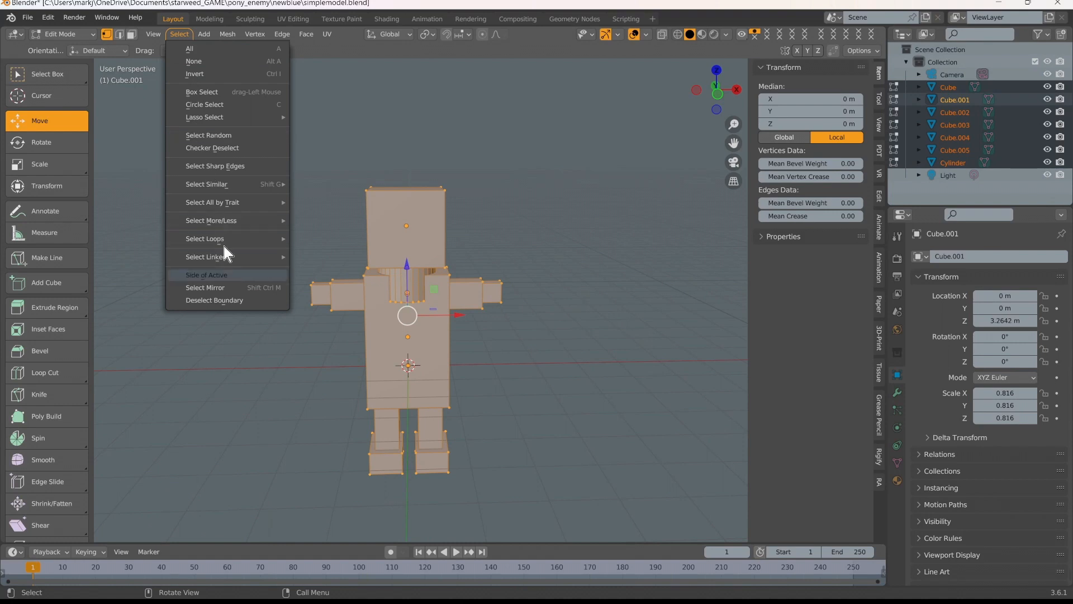
left_click(228, 48)
Merge the selected vertices by distance with Unselected and Sharp Edges enabled, and clear the mesh selection
left_click(227, 34)
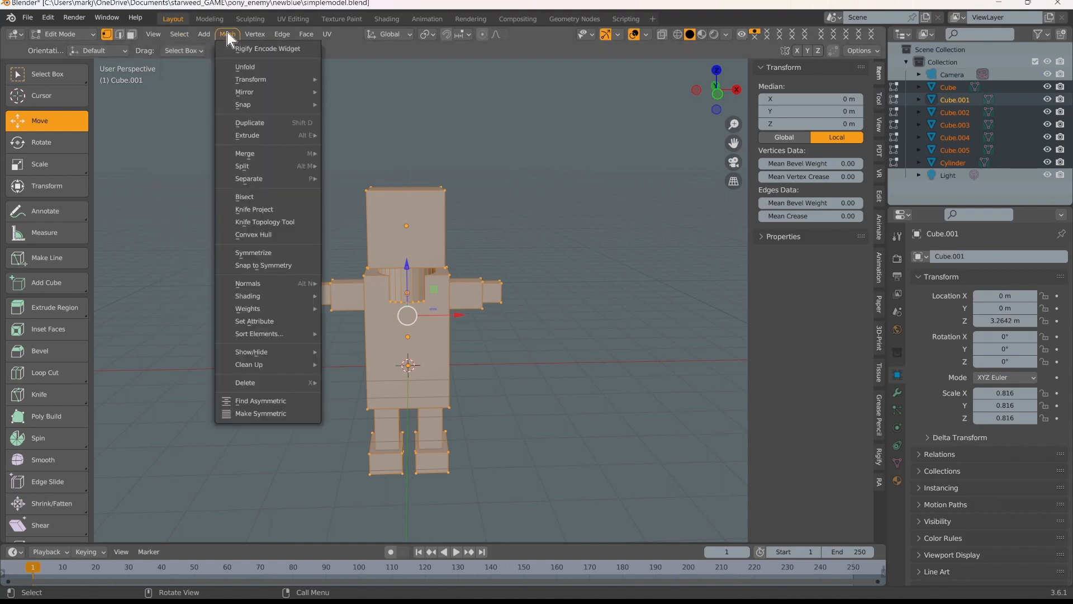
mouse_move(273, 363)
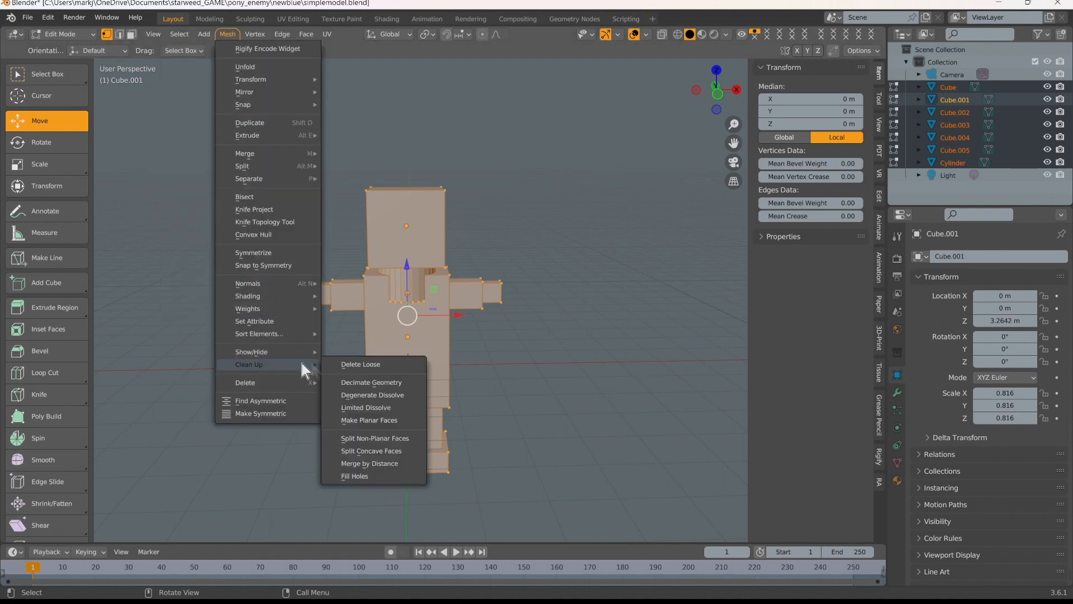
left_click(379, 462)
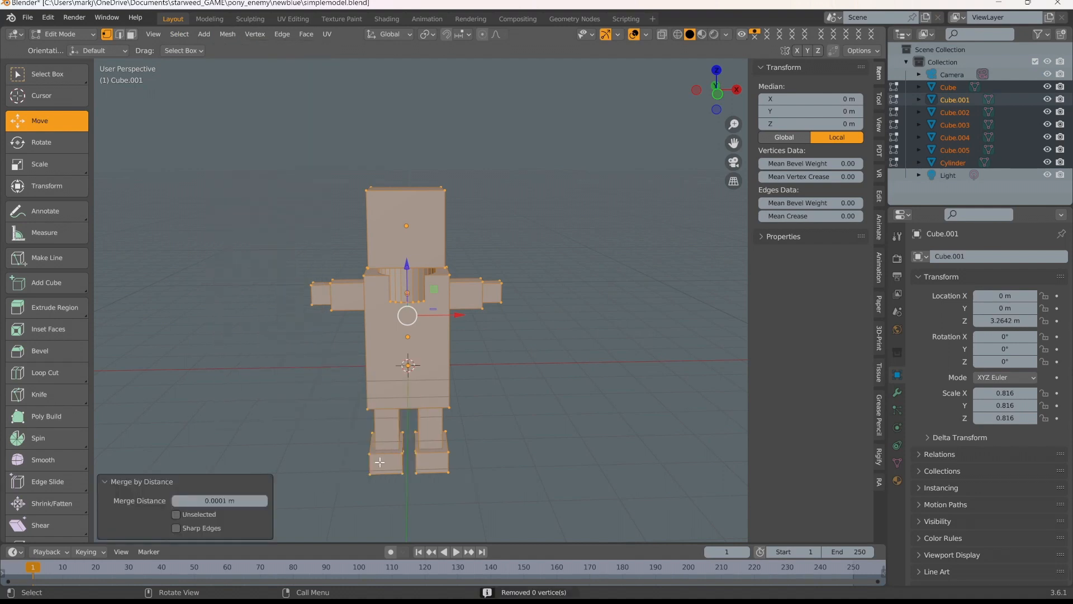
left_click(177, 510)
left_click(181, 525)
left_click(236, 458)
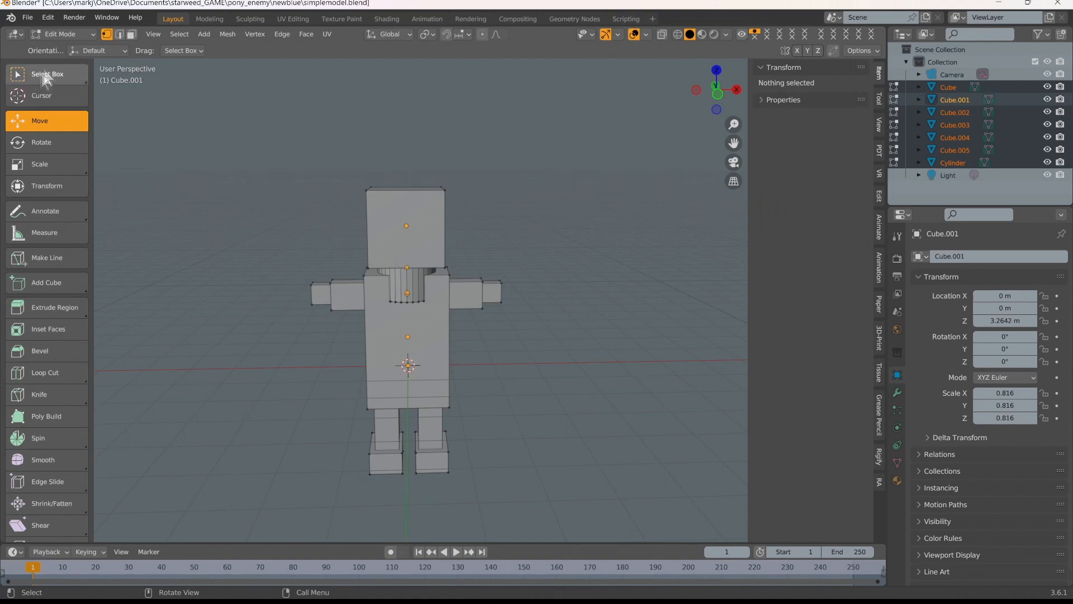
Return the body parts to Object Mode and show the modifier settings of the active head cube
left_click(46, 17)
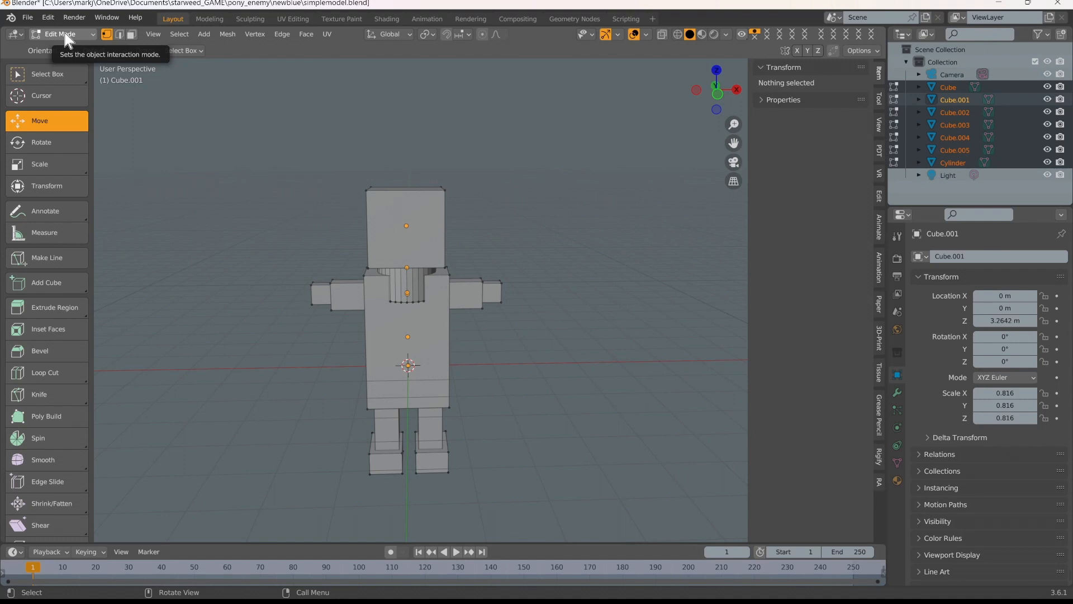
left_click(65, 34)
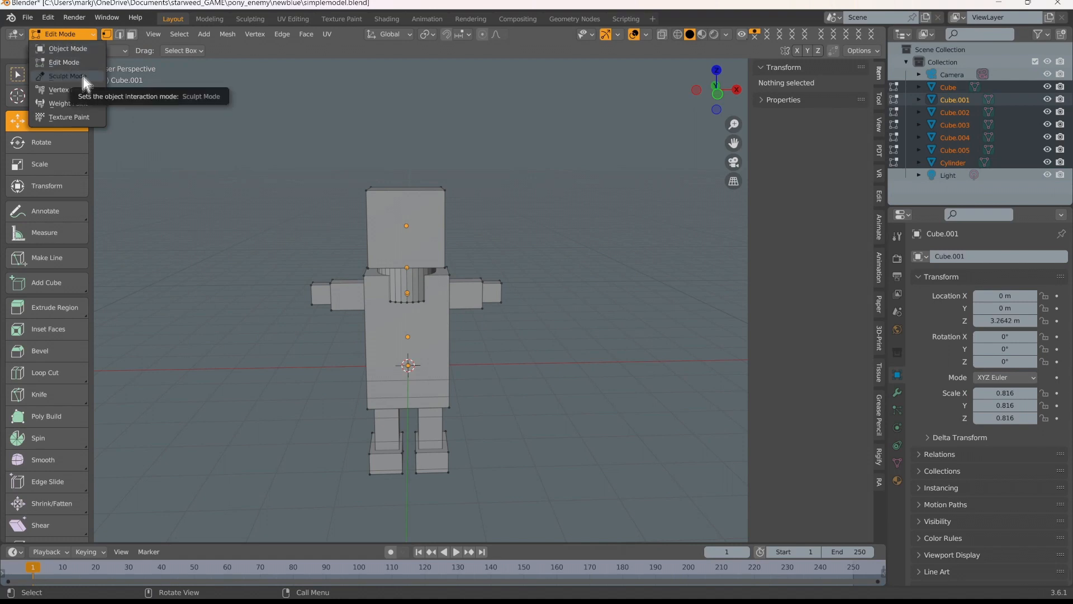
left_click(83, 47)
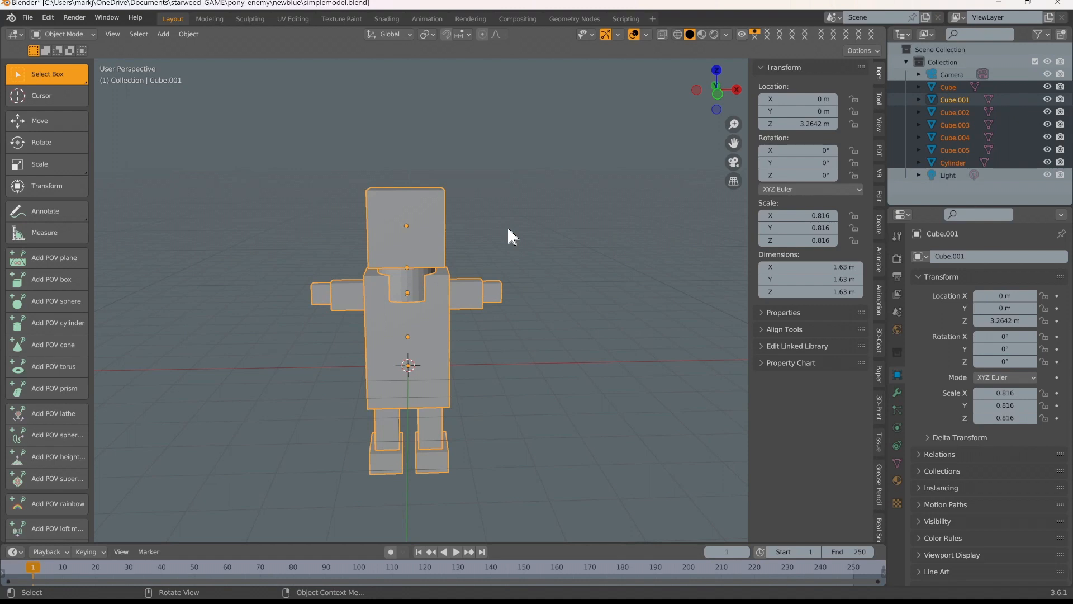
left_click(900, 394)
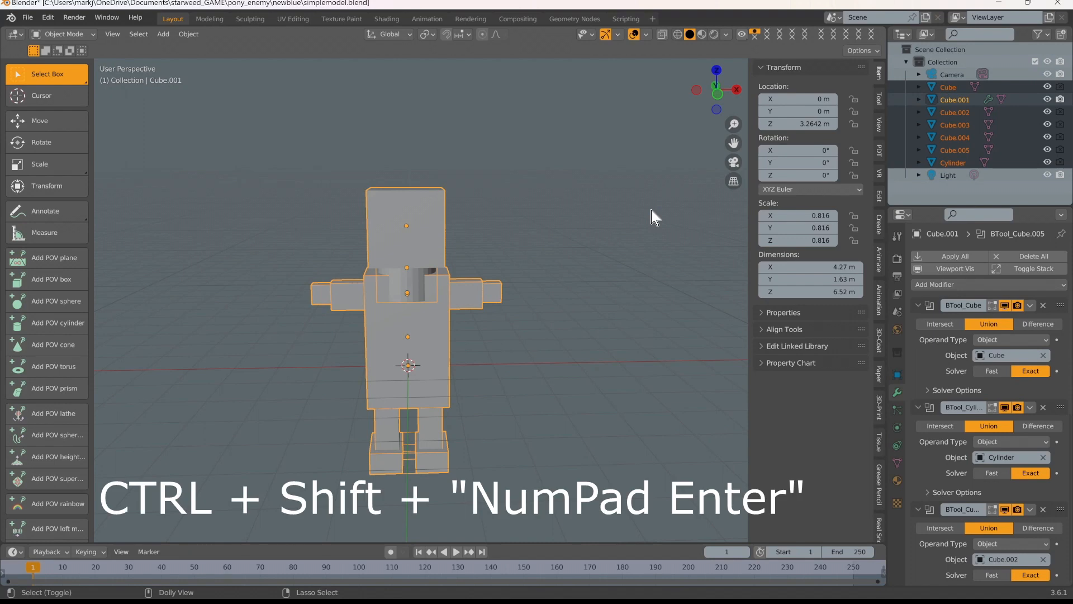
Apply all Boolean unions to the character's body parts as one mesh and select the unified character
key("ctrl+shift+KP_Enter")
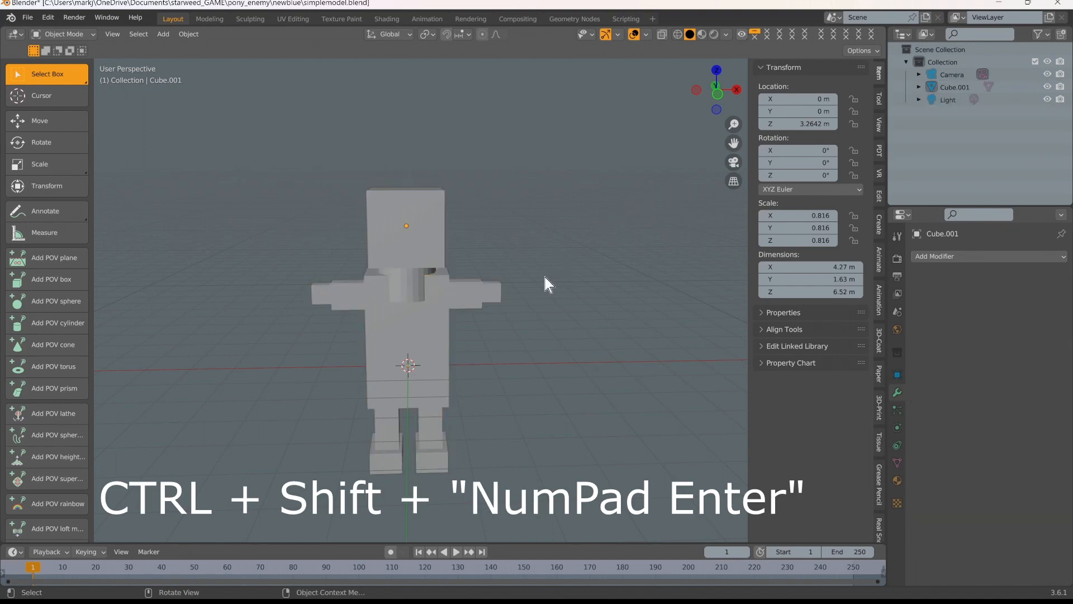
left_click(421, 349)
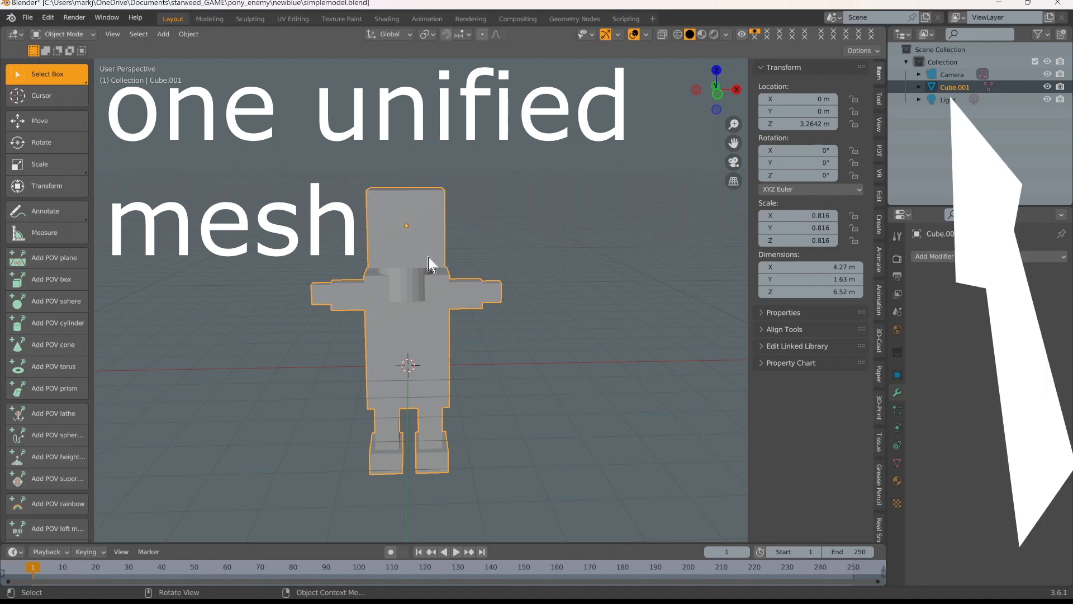
Set the unified character's origin to the 3D cursor and save the file
left_click(183, 33)
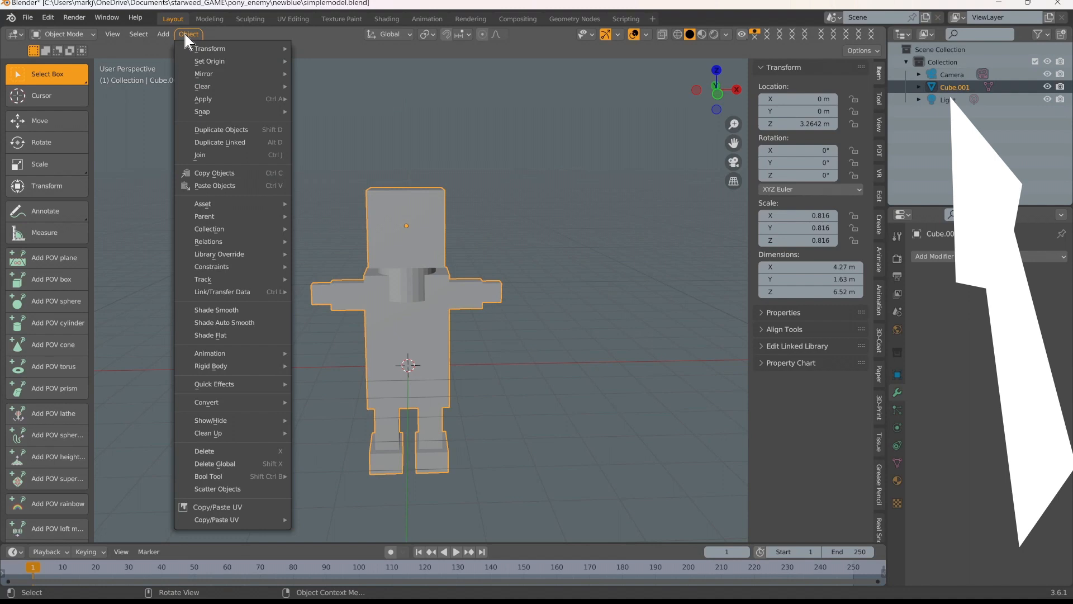
mouse_move(218, 60)
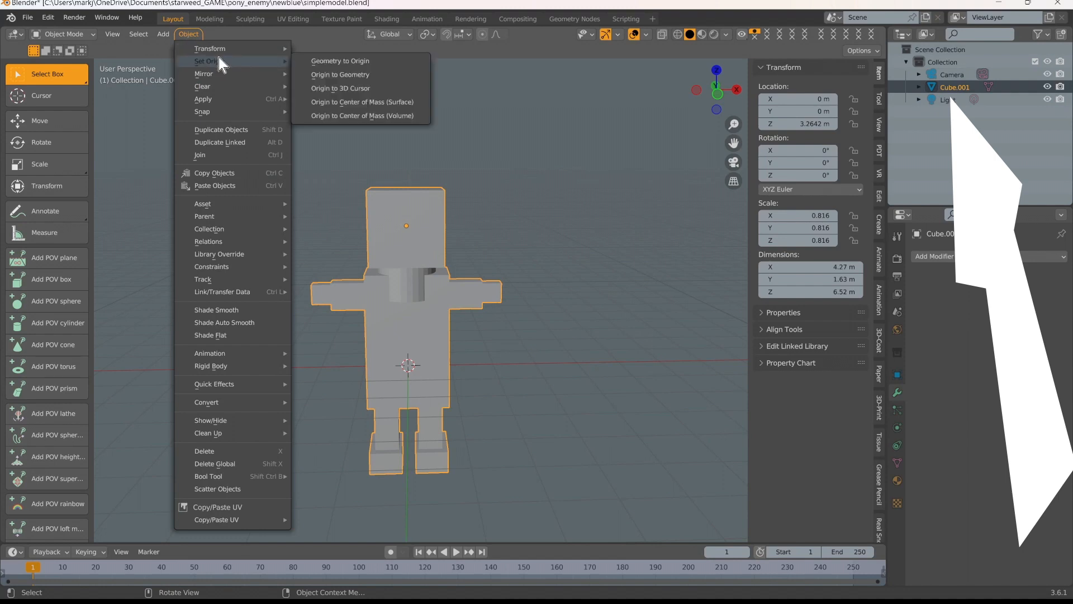
left_click(343, 86)
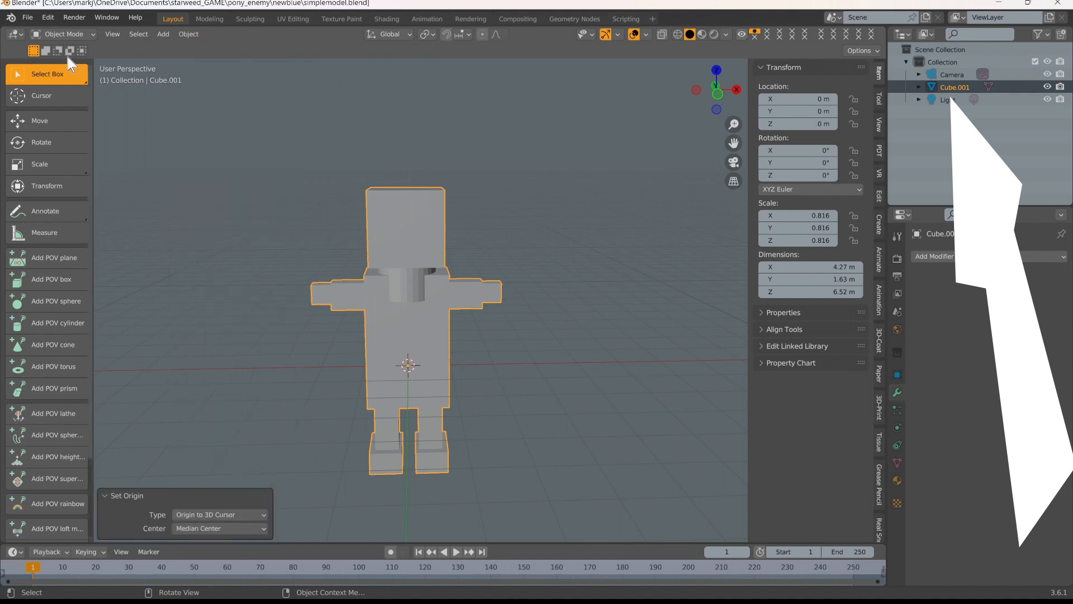
left_click(34, 16)
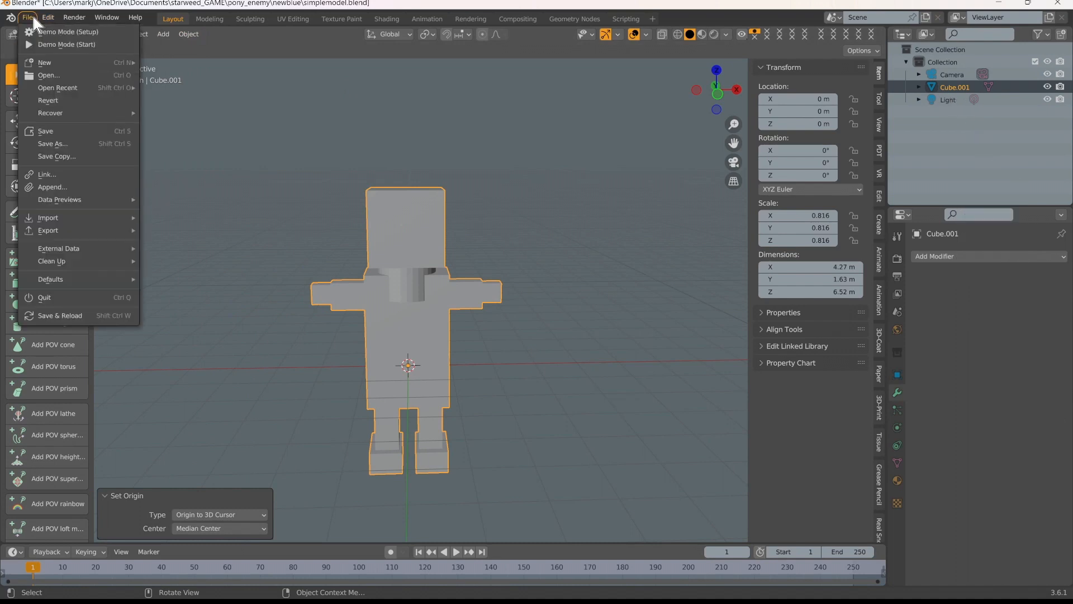
left_click(63, 131)
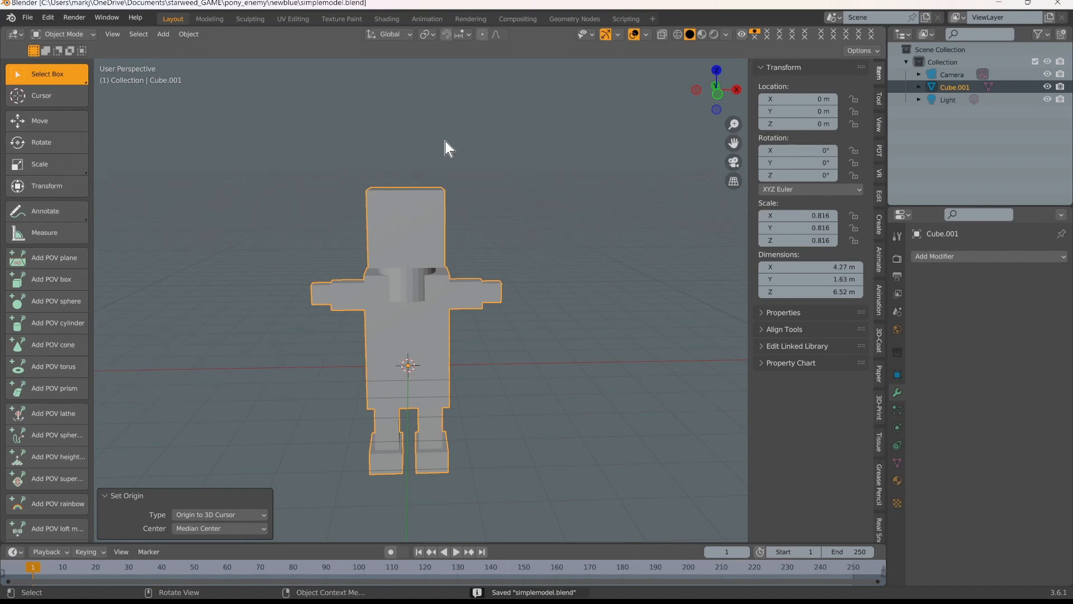
Enter Edit Mode on the unified character and select its whole mesh
left_click(57, 33)
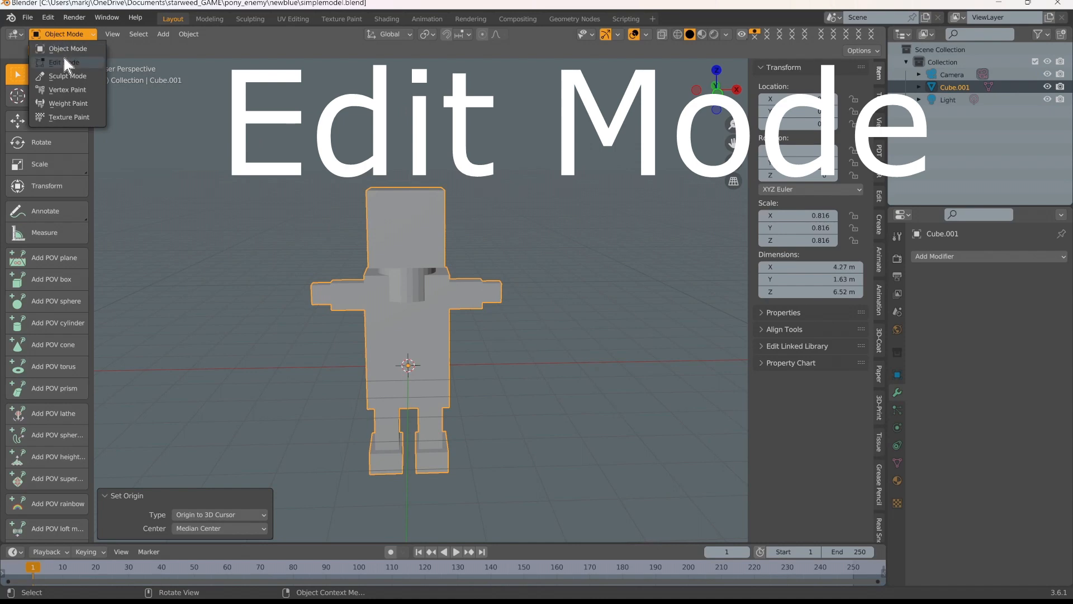
left_click(63, 56)
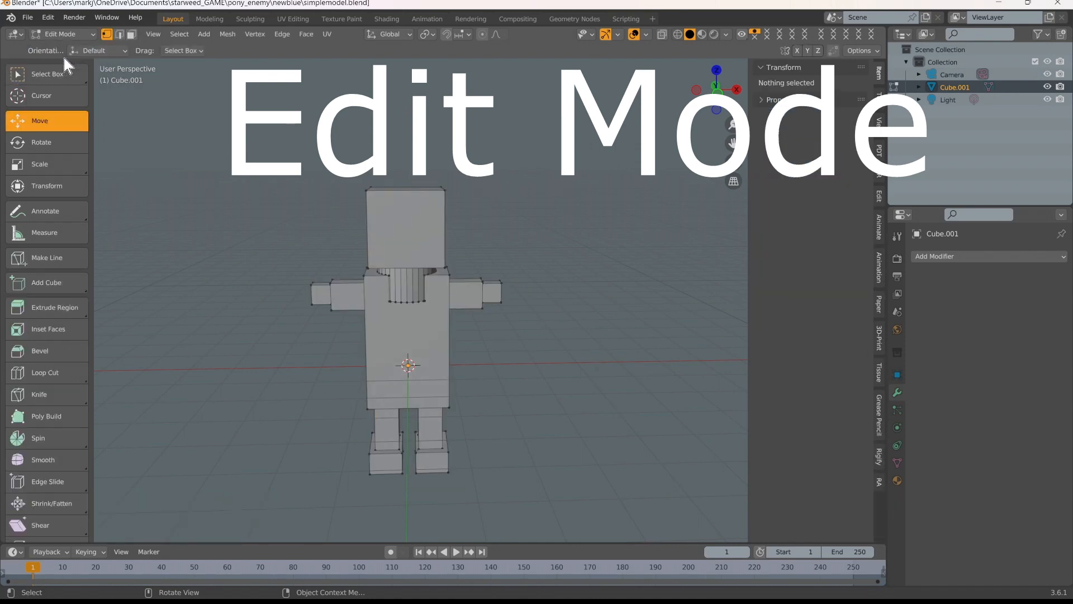
left_click(179, 51)
left_click(183, 48)
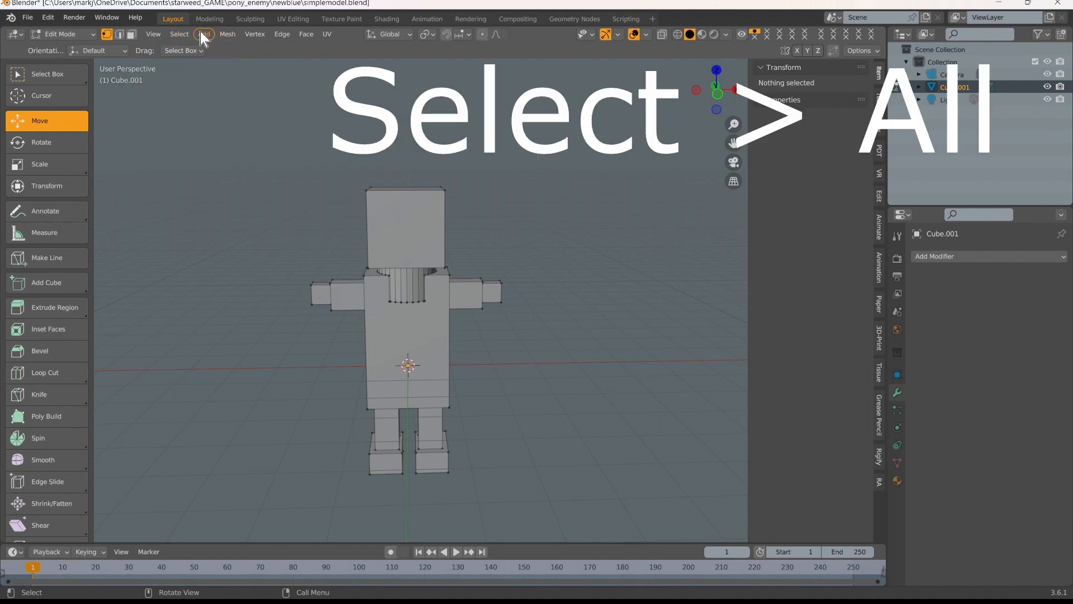
left_click(190, 33)
left_click(190, 49)
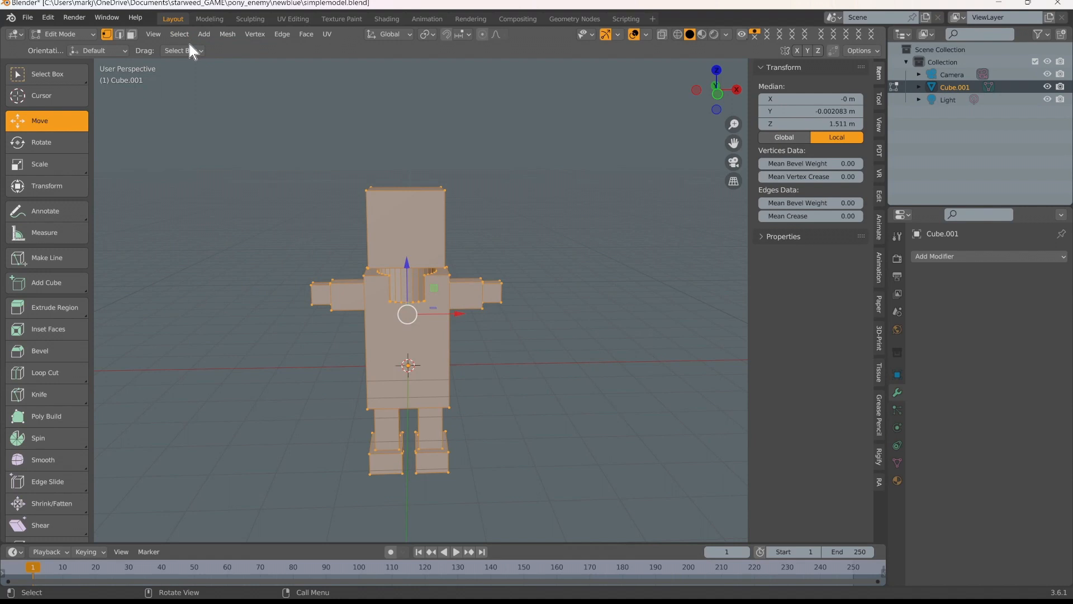
Run the Delete Loose cleanup on the unified mesh with Vertices, Edges and Faces enabled
left_click(202, 37)
mouse_move(225, 33)
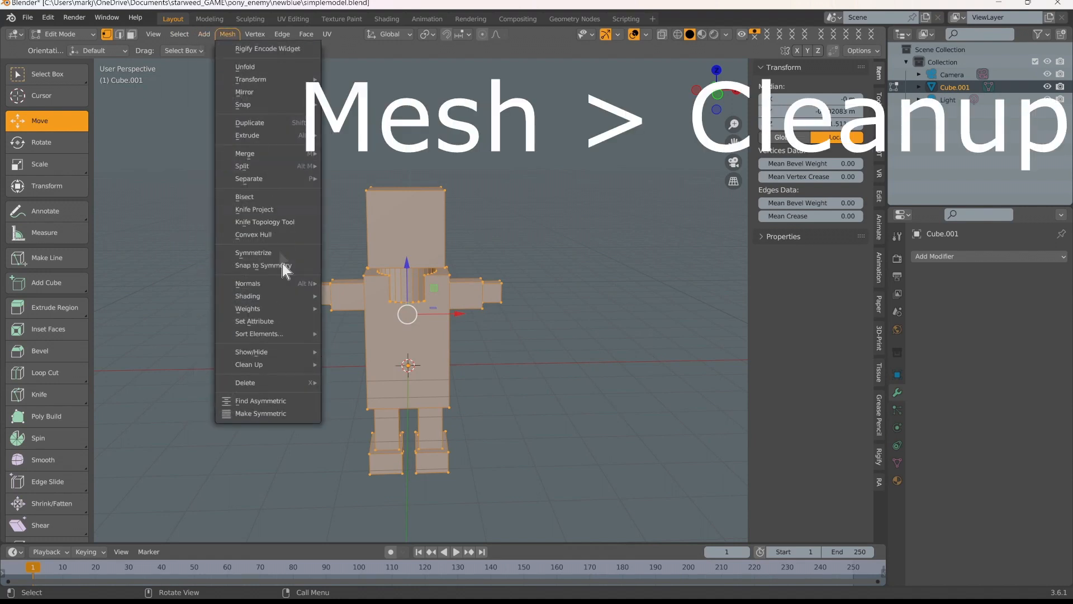
mouse_move(283, 364)
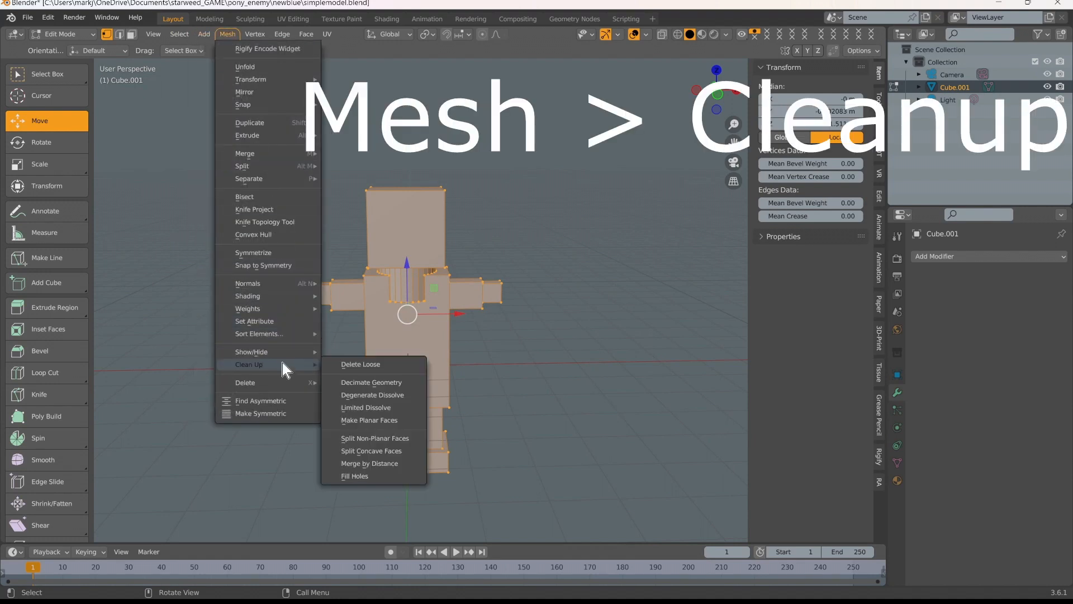
left_click(334, 363)
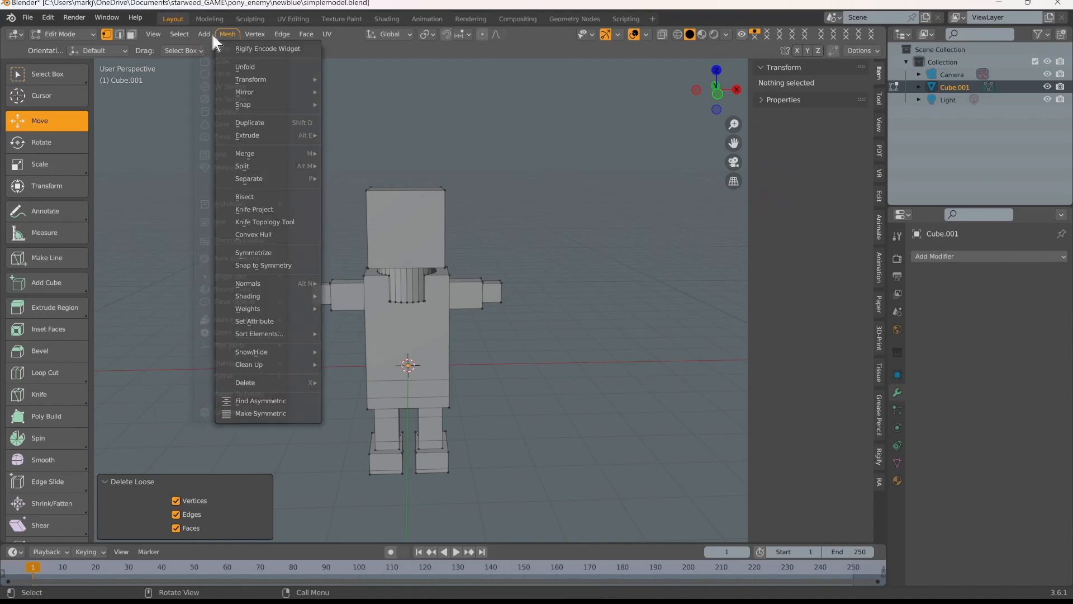
Reselect the entire mesh and invert the selection twice to check all around for unattached vertices
mouse_move(182, 36)
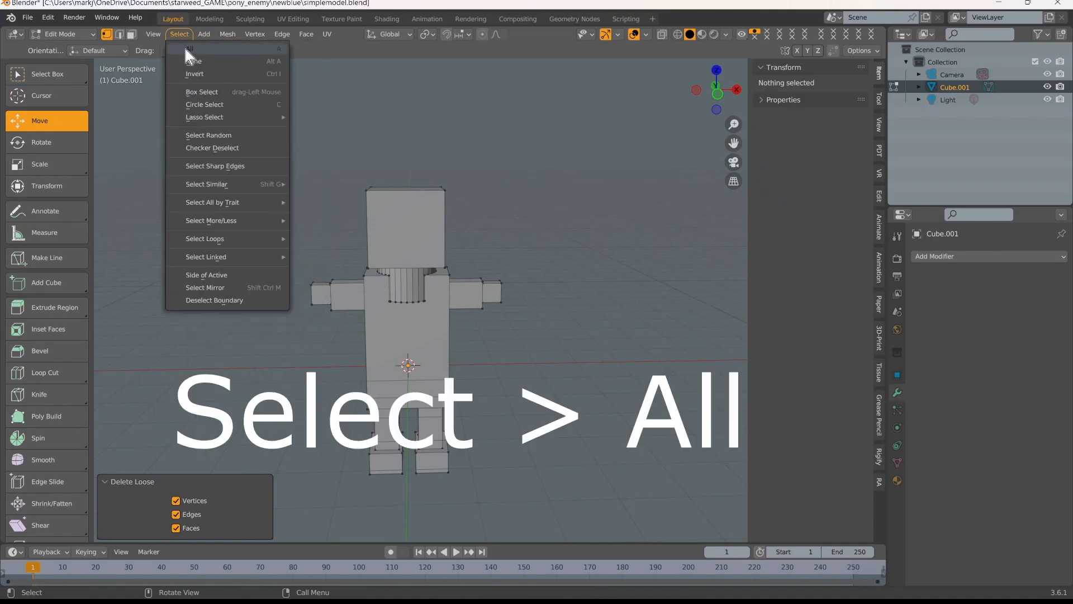
left_click(184, 47)
left_click(184, 50)
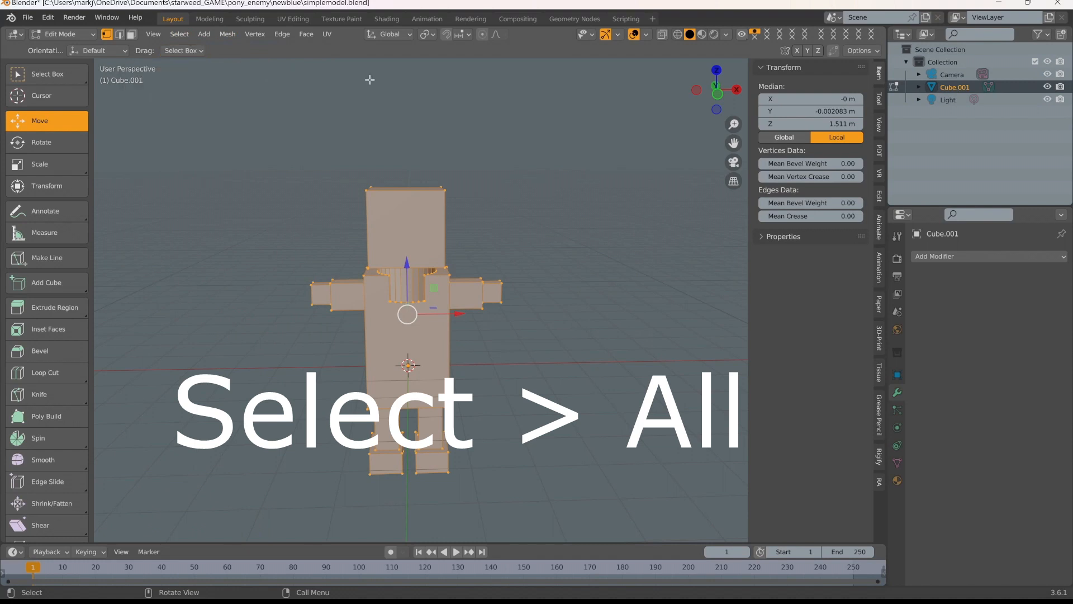
key("ctrl+i")
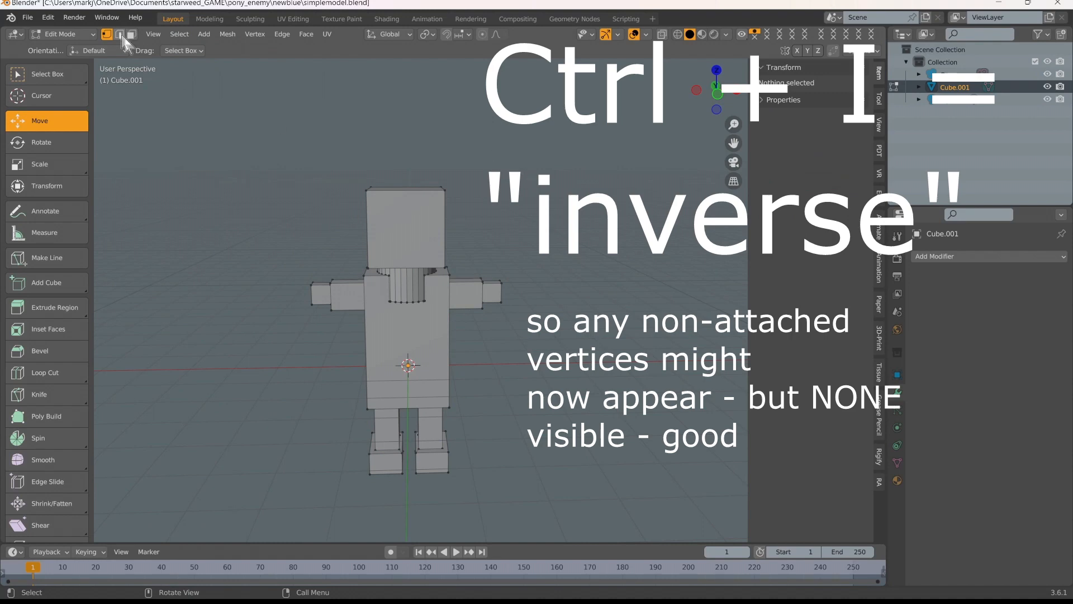
mouse_move(523, 214)
middle_mouse_down()
mouse_move(342, 232)
mouse_move(280, 202)
mouse_move(450, 233)
mouse_move(511, 220)
middle_mouse_up()
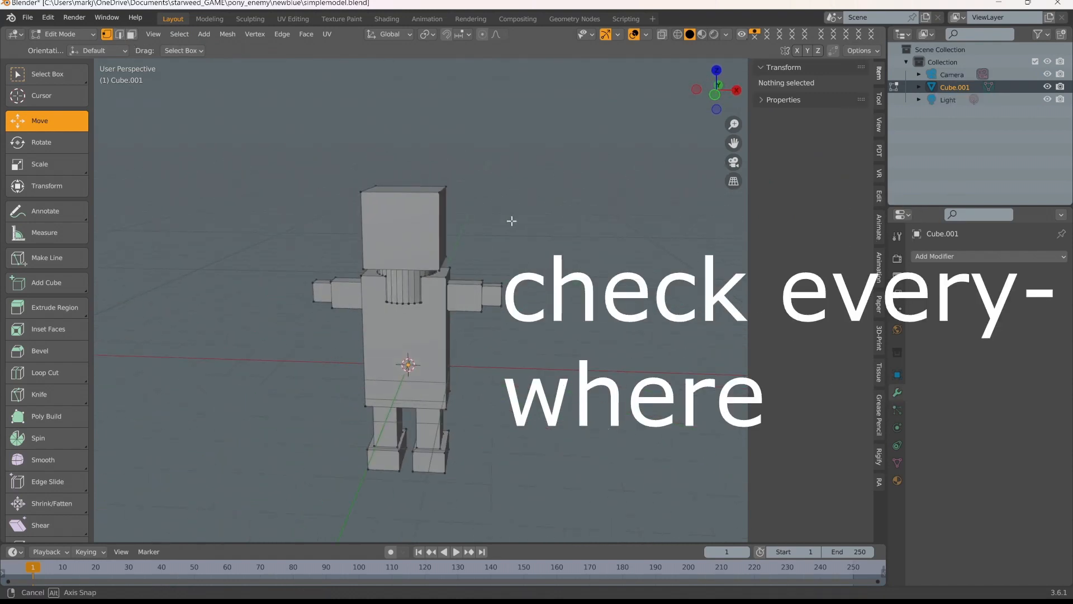
left_click(210, 34)
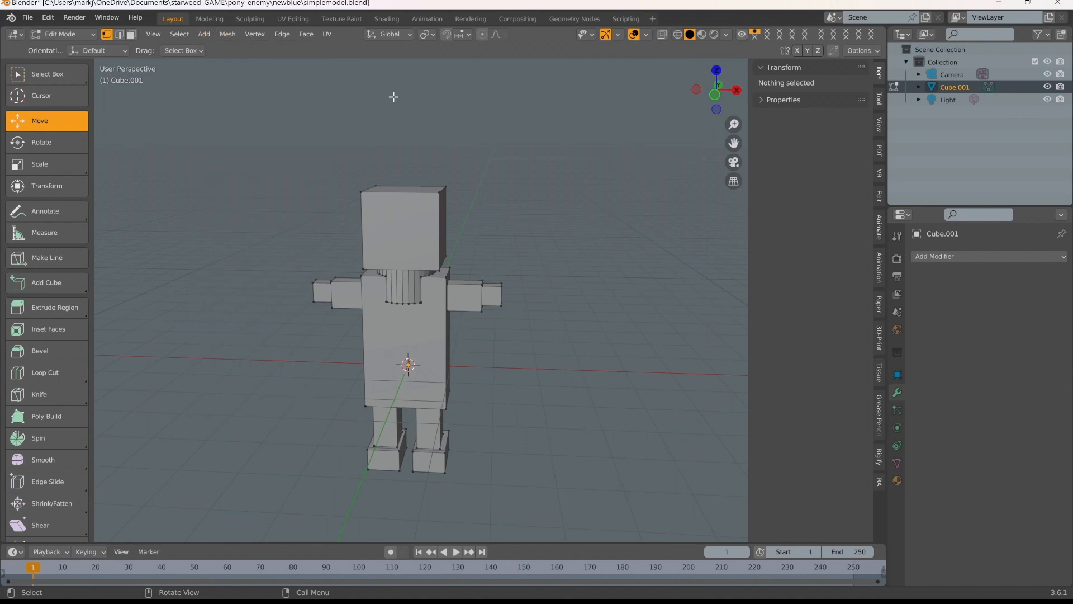
key("ctrl+i")
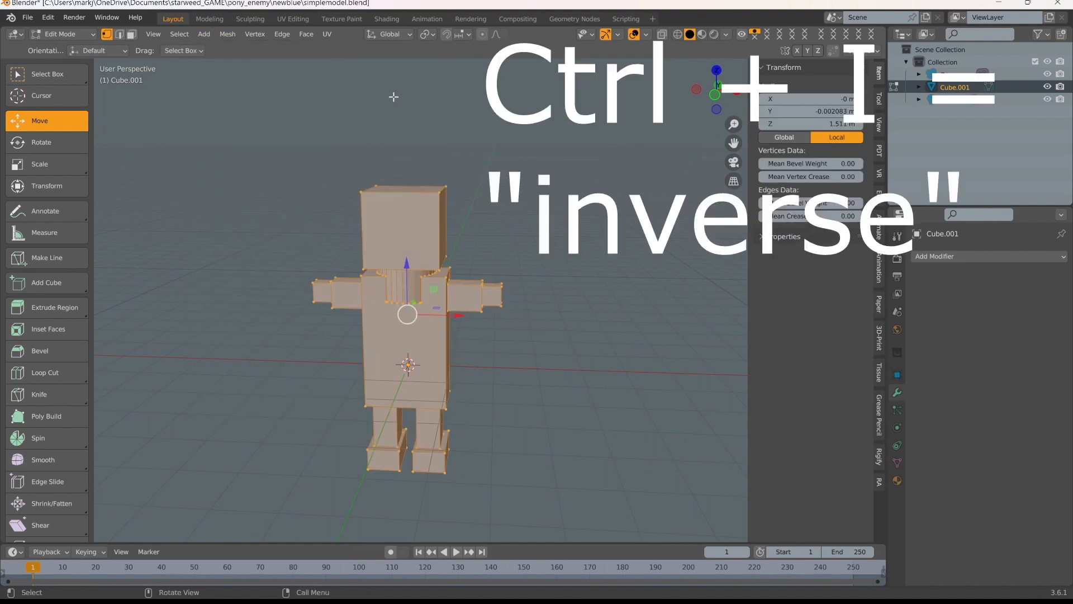
Merge the selected vertices by distance at 0.0001 m with Unselected and Sharp Edges enabled
left_click(224, 37)
mouse_move(214, 39)
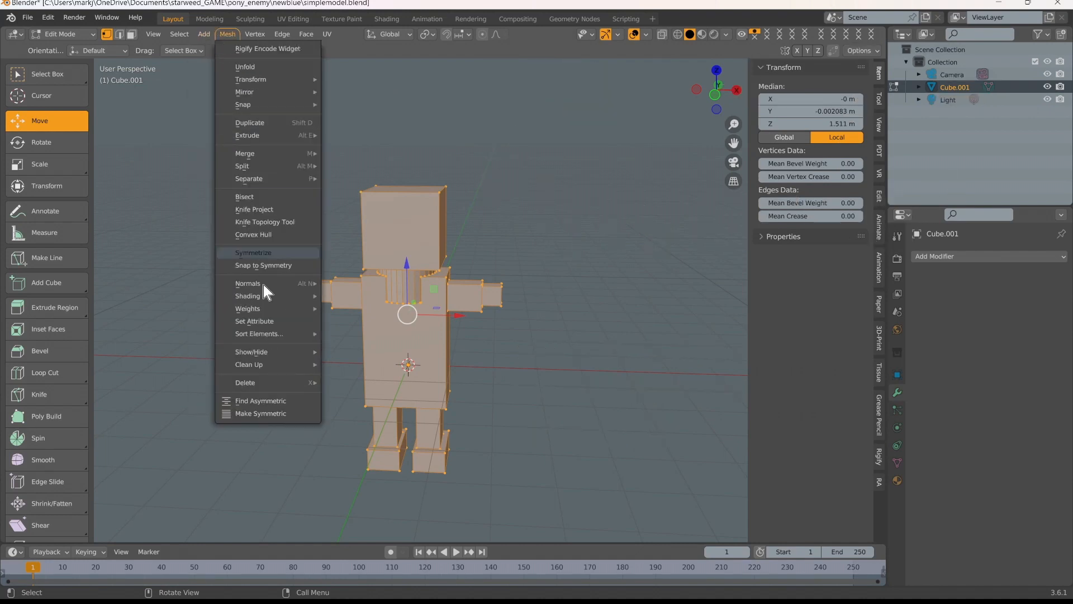
mouse_move(303, 366)
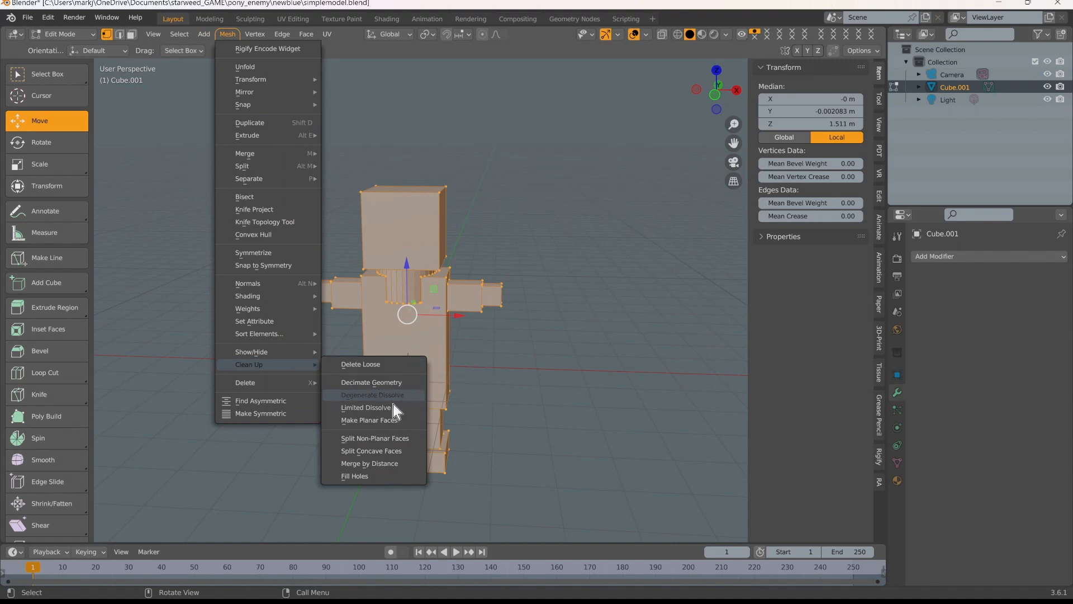
left_click(384, 464)
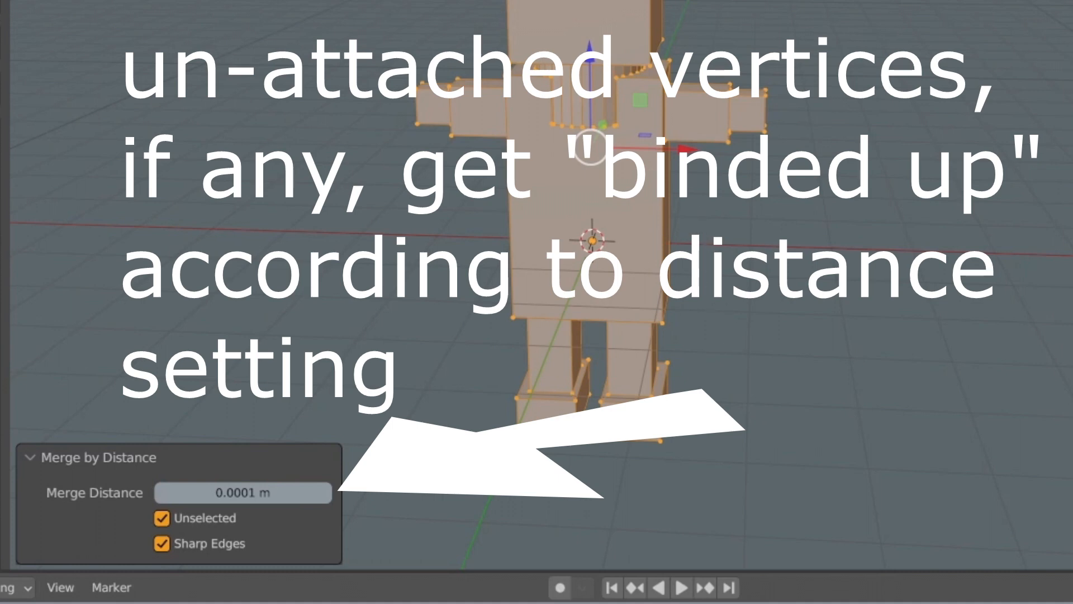
Simplify the whole character mesh with Decimate Geometry at a ratio of 0.510
key("shift+a")
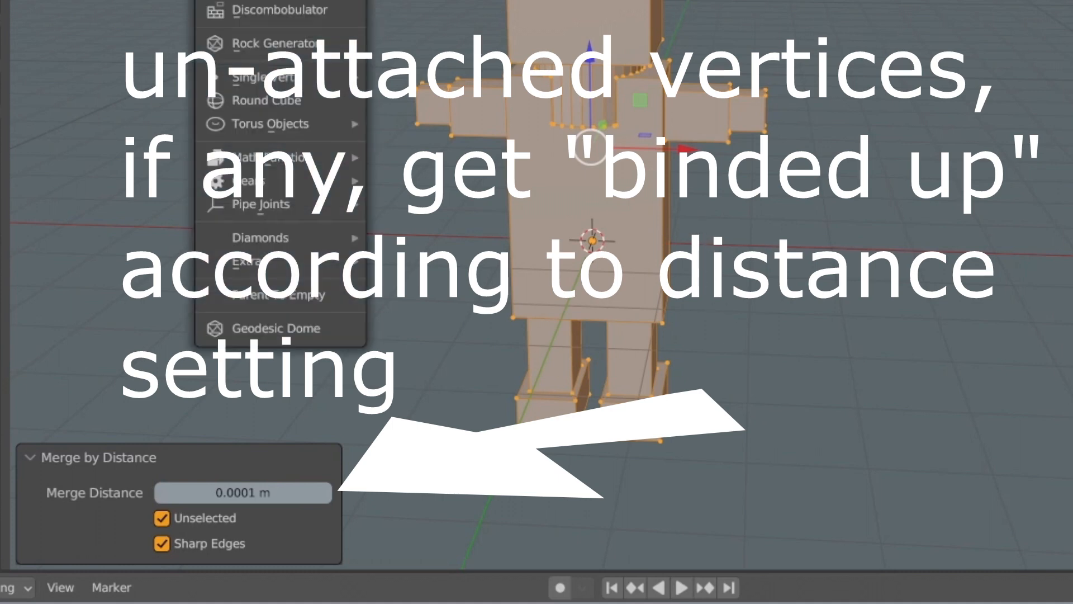
mouse_move(361, 241)
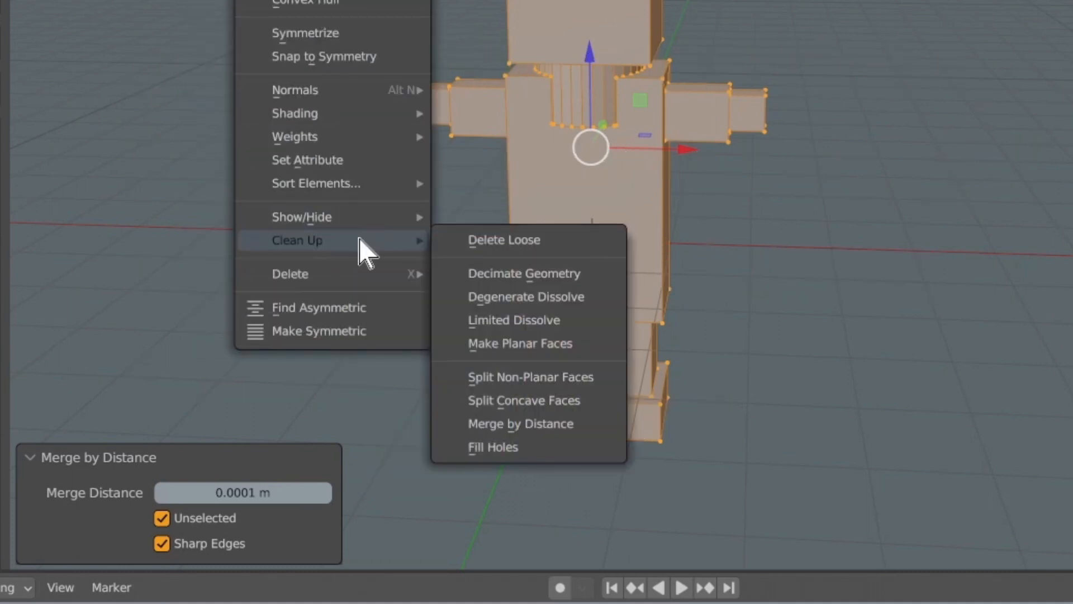
left_click(553, 274)
left_click_drag(232, 439, 168, 440)
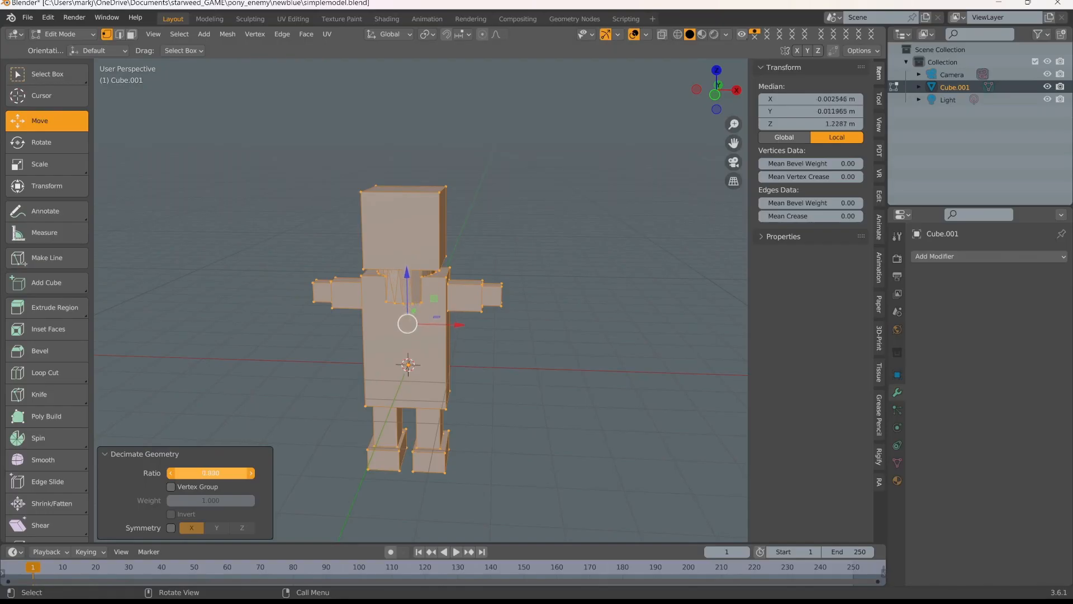
left_click_drag(210, 473, 180, 472)
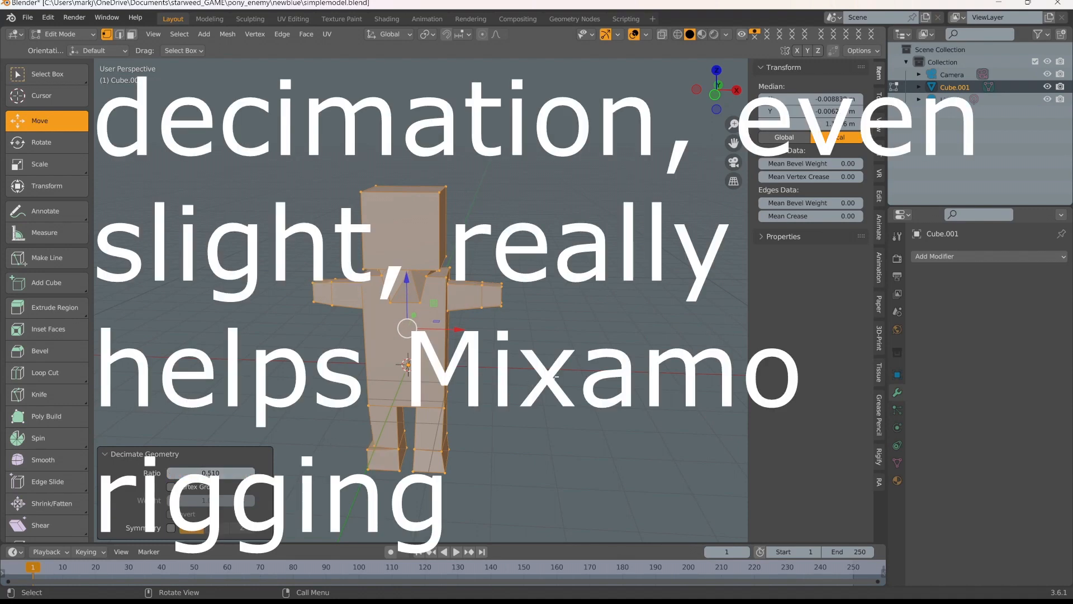
mouse_move(548, 379)
middle_mouse_down()
mouse_move(328, 369)
mouse_move(542, 362)
mouse_move(562, 363)
mouse_move(492, 366)
mouse_move(630, 371)
mouse_move(552, 380)
middle_mouse_up()
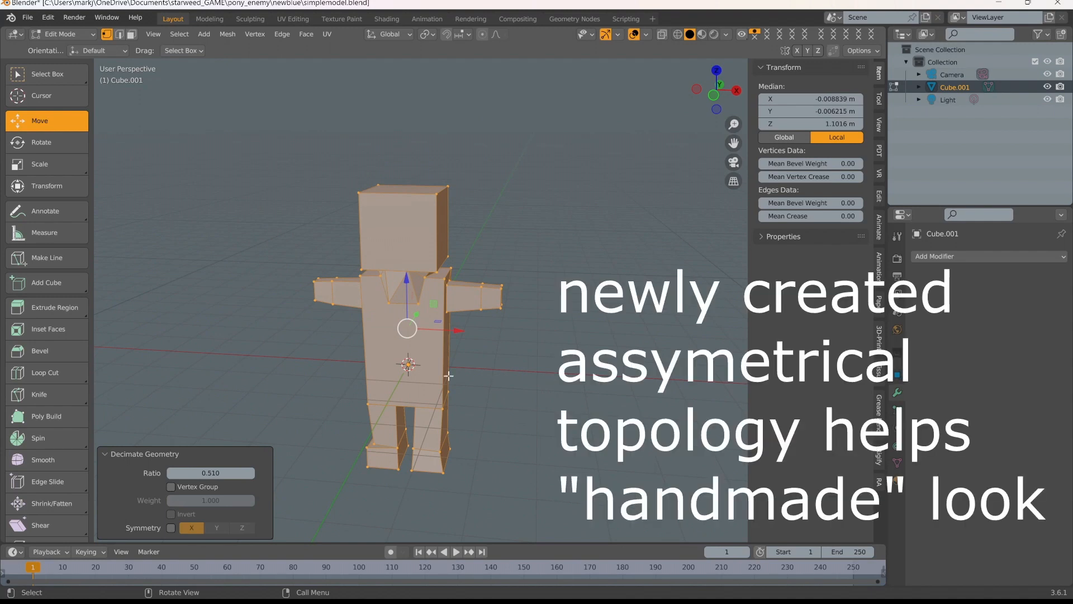
Clear the mesh selection, return the character to Object Mode and save the file
left_click(277, 246)
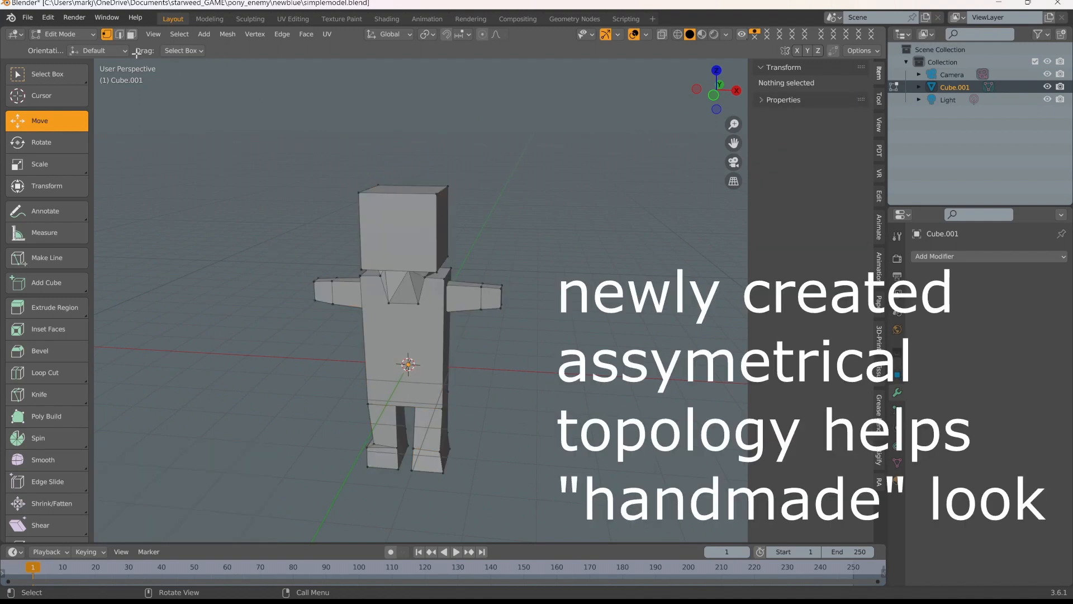
left_click(47, 34)
left_click(64, 52)
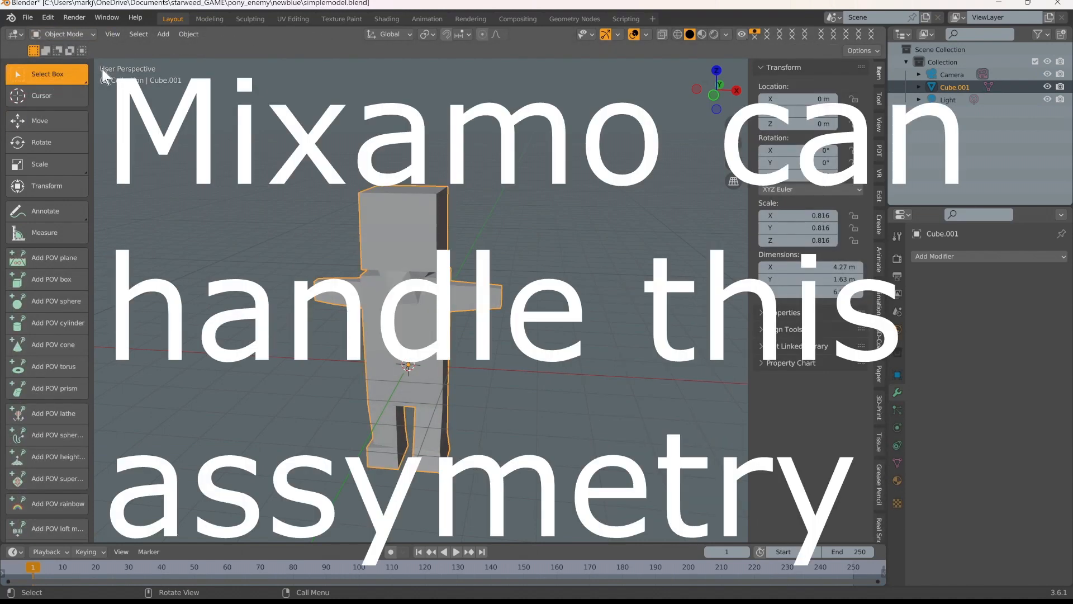
left_click(29, 20)
left_click(61, 132)
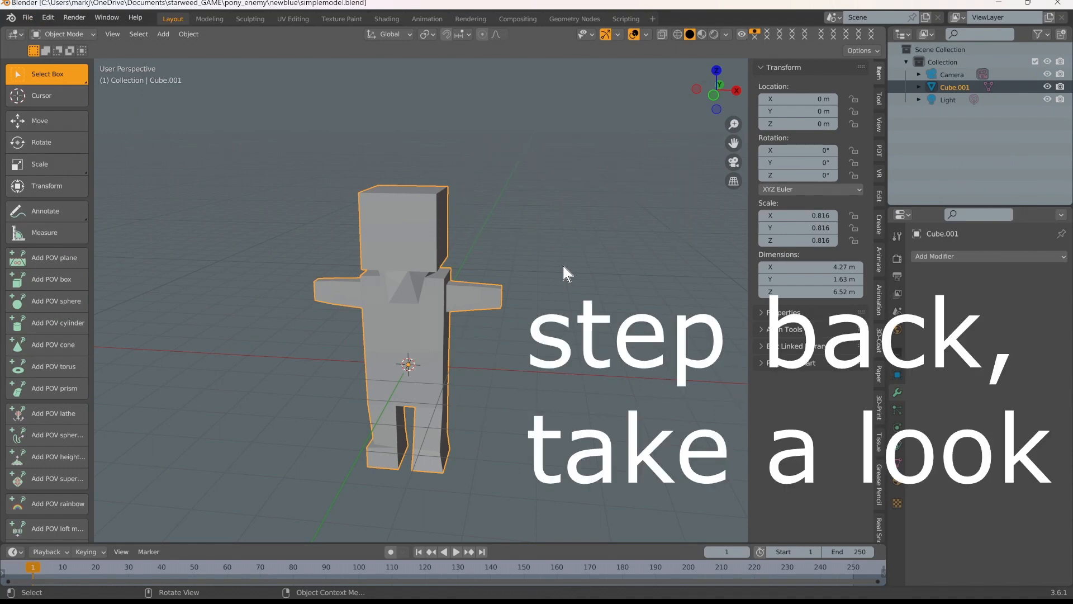
Switch to the front orthographic view of the character and save the file again
middle_click_drag(562, 263, 582, 251)
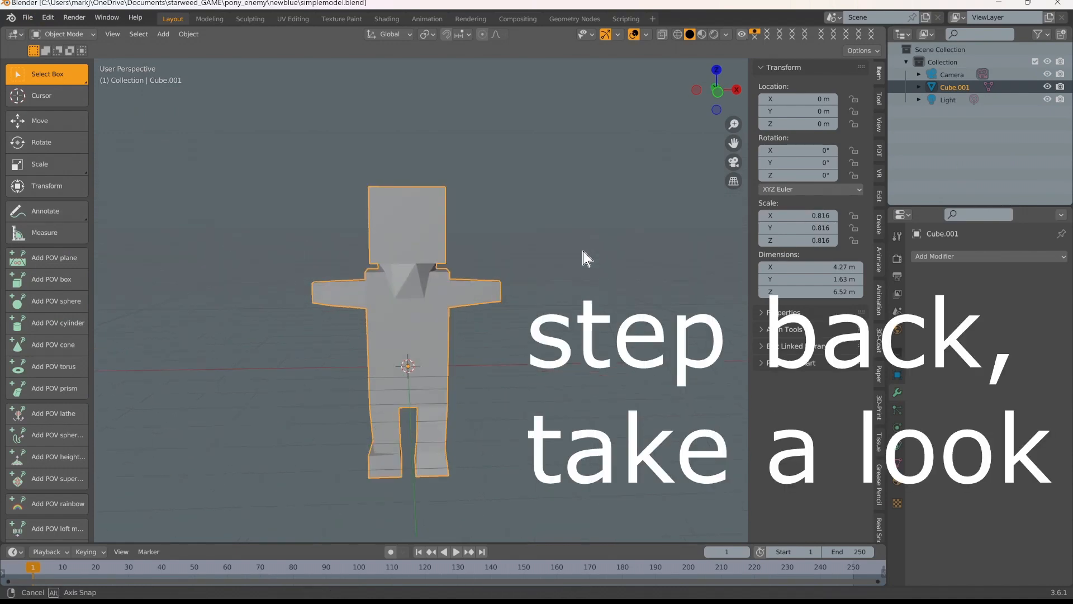
left_click(720, 90)
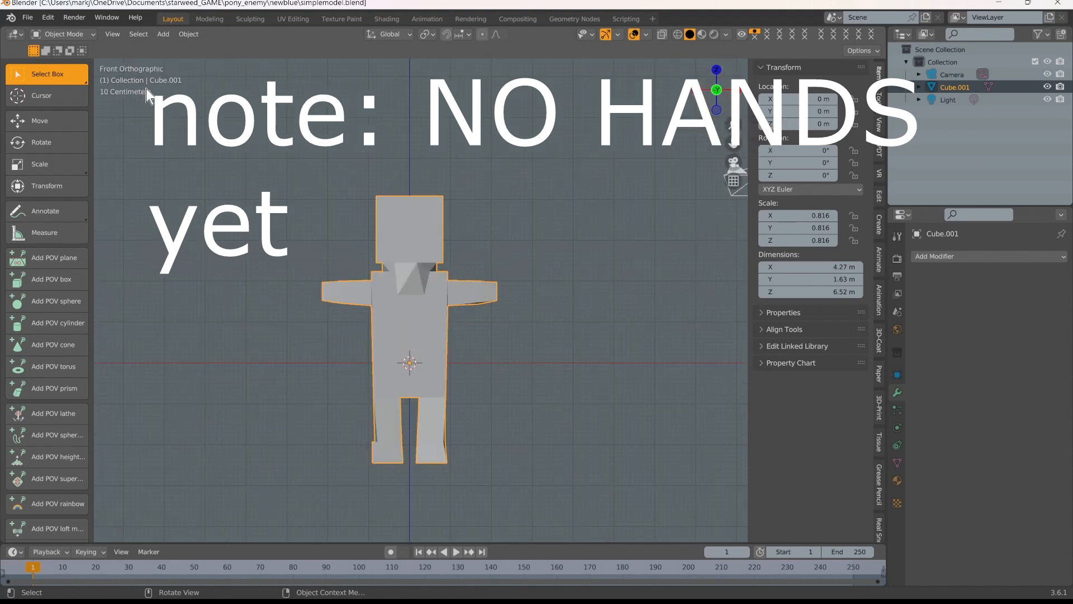
key("ctrl+s")
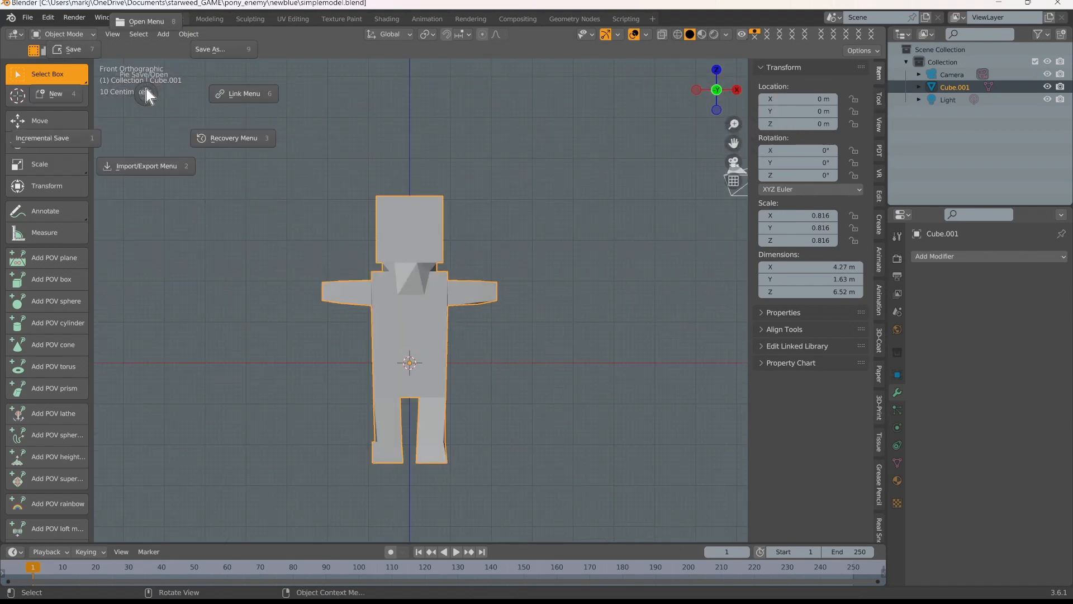
left_click(81, 51)
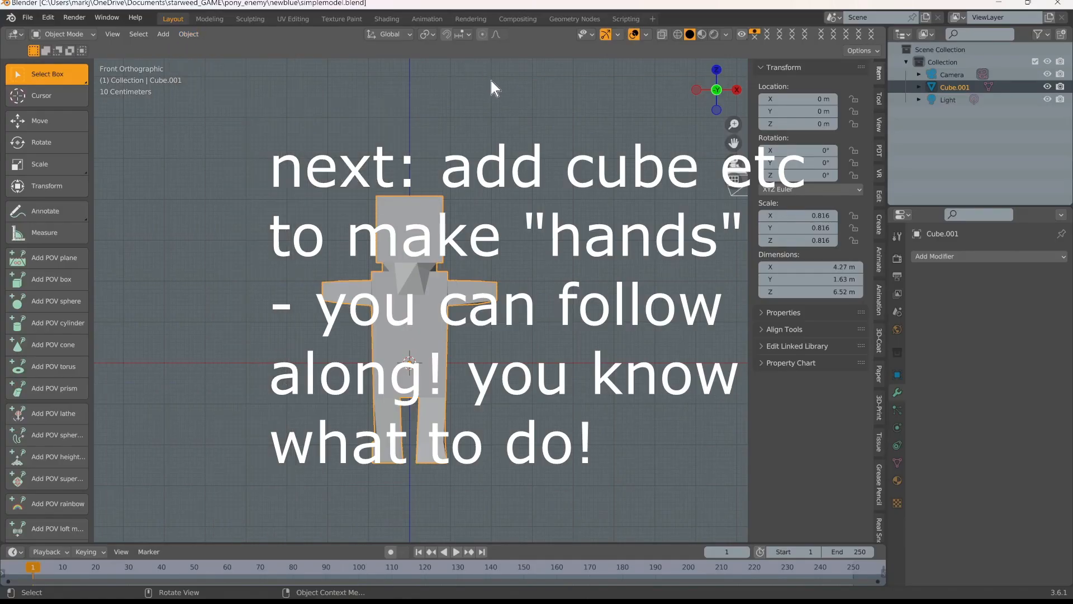
Add a 2 m cube at the world origin and scale it into a flat hand block about 1.2 × 0.66 × 0.24 m
left_click(490, 78)
left_click(169, 31)
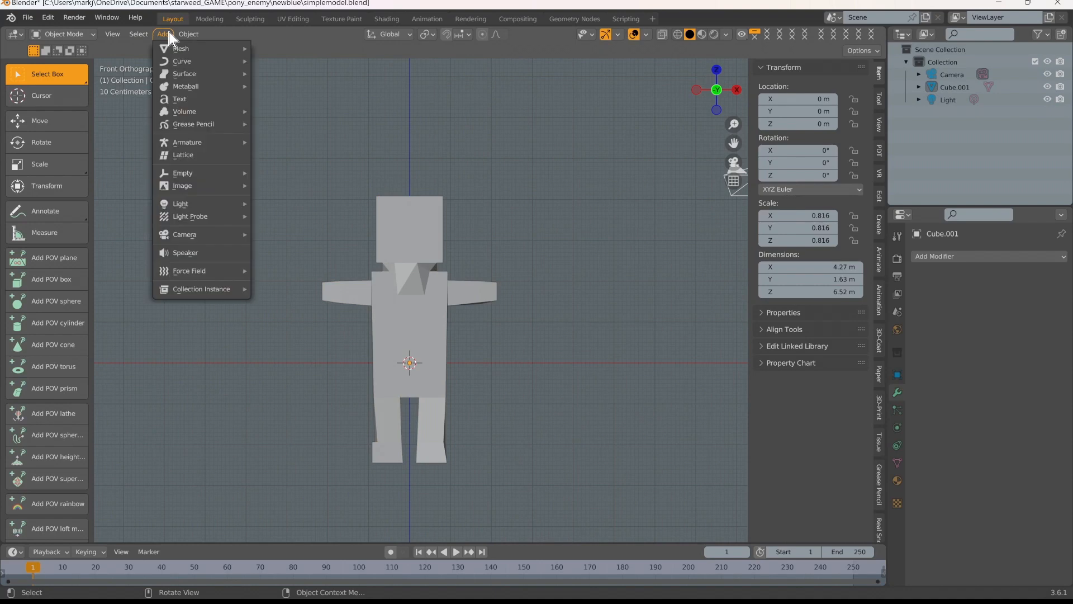
mouse_move(173, 43)
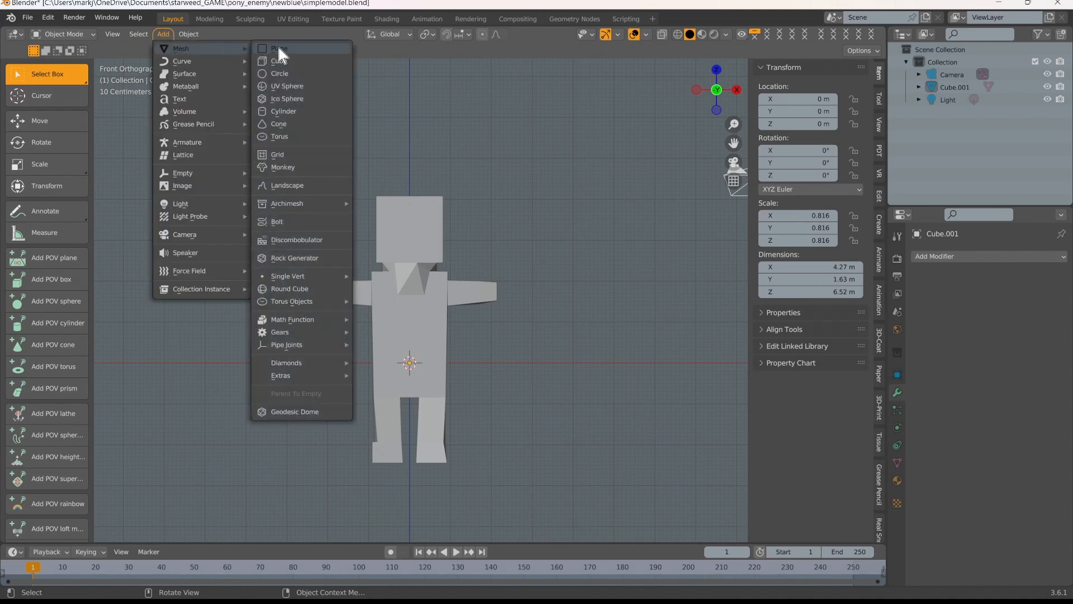
left_click(287, 61)
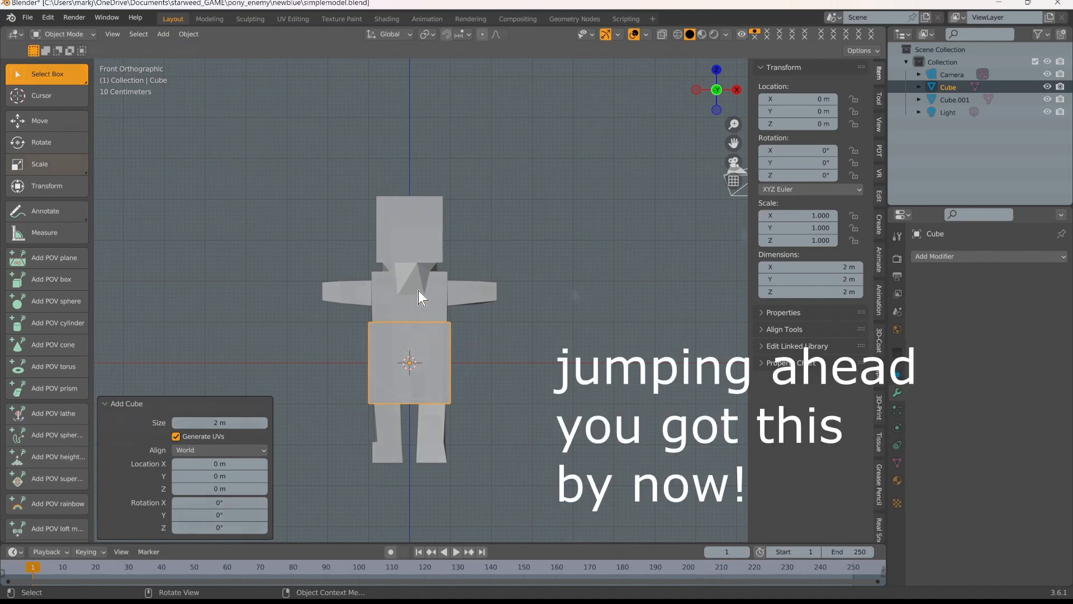
middle_click_drag(553, 291, 532, 307)
middle_click_drag(532, 307, 498, 314)
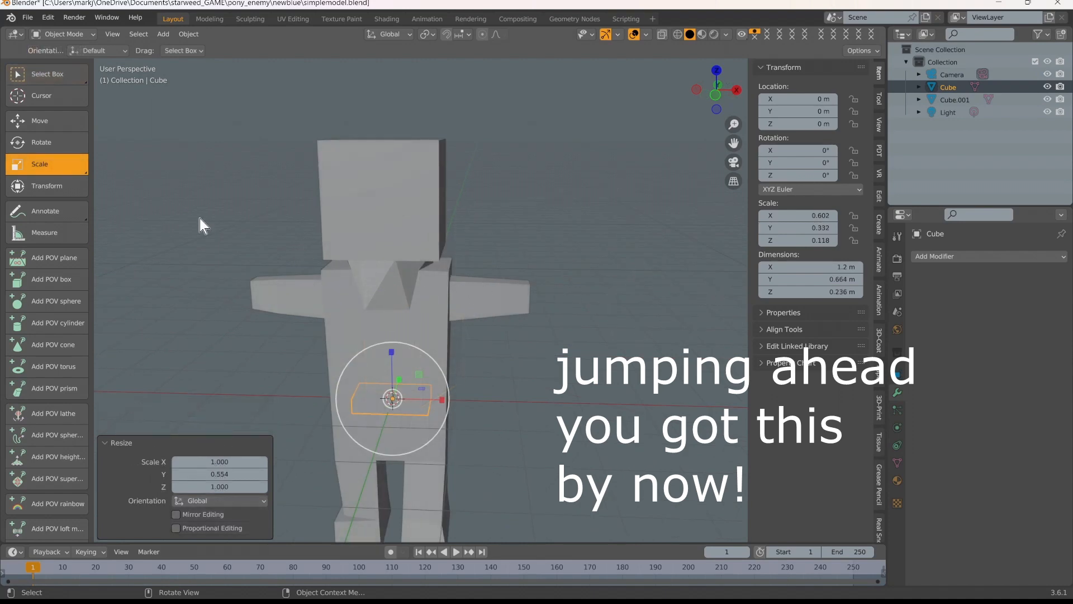
Fit the hand block onto the end of the +X arm, about 0.86 × 0.48 × 0.17 m at X 2.43 m and Z 1.87 m, and save
left_click(69, 123)
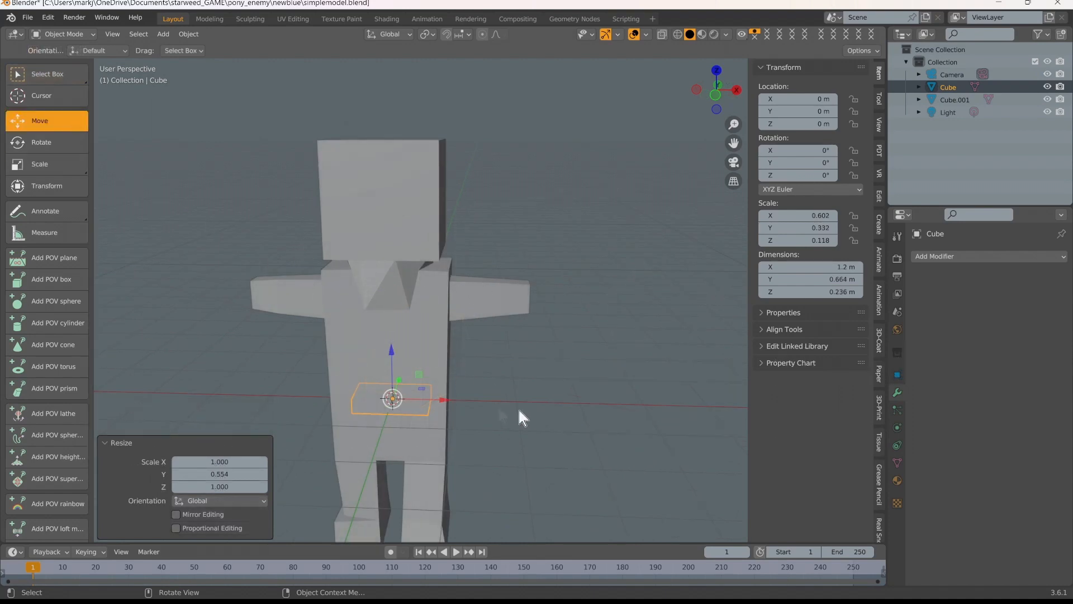
left_click_drag(444, 400, 606, 394)
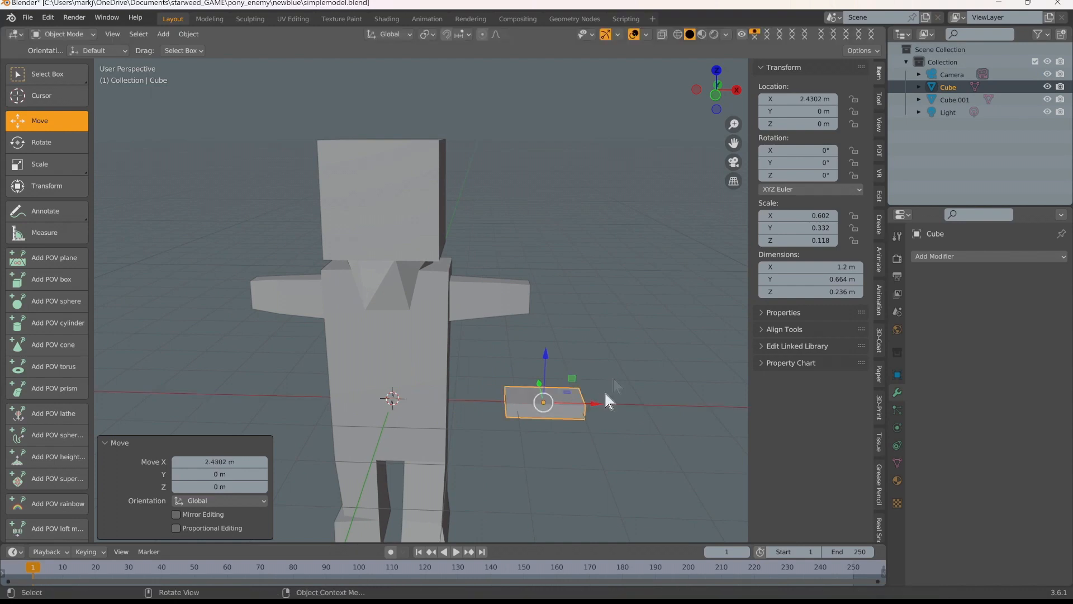
middle_click_drag(659, 300, 646, 378)
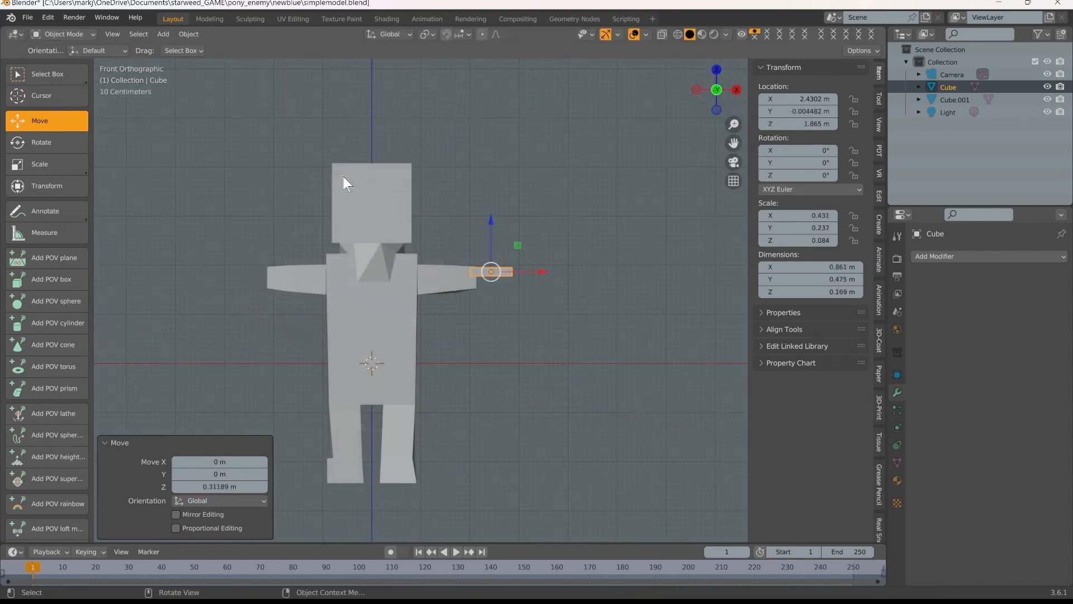
left_click(29, 15)
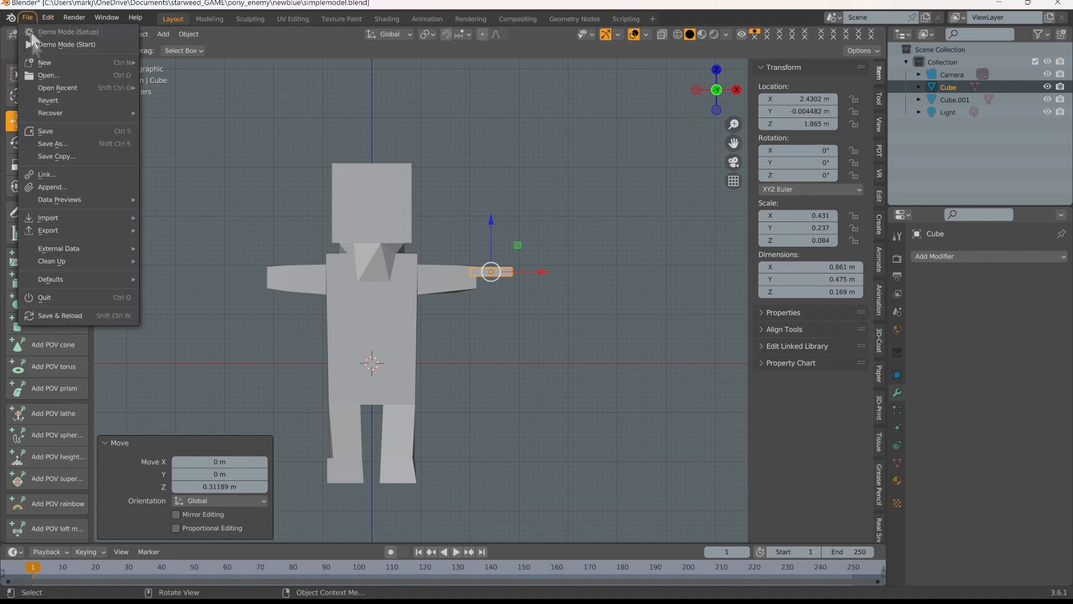
left_click(51, 130)
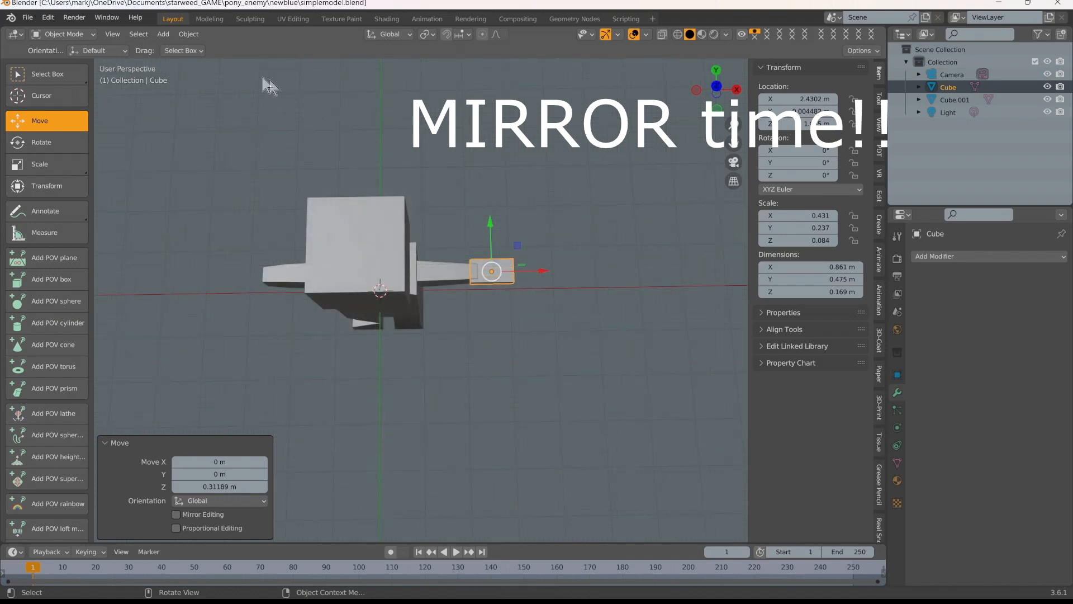
Set the hand block's origin to the 3D cursor at the character's centre
left_click(189, 34)
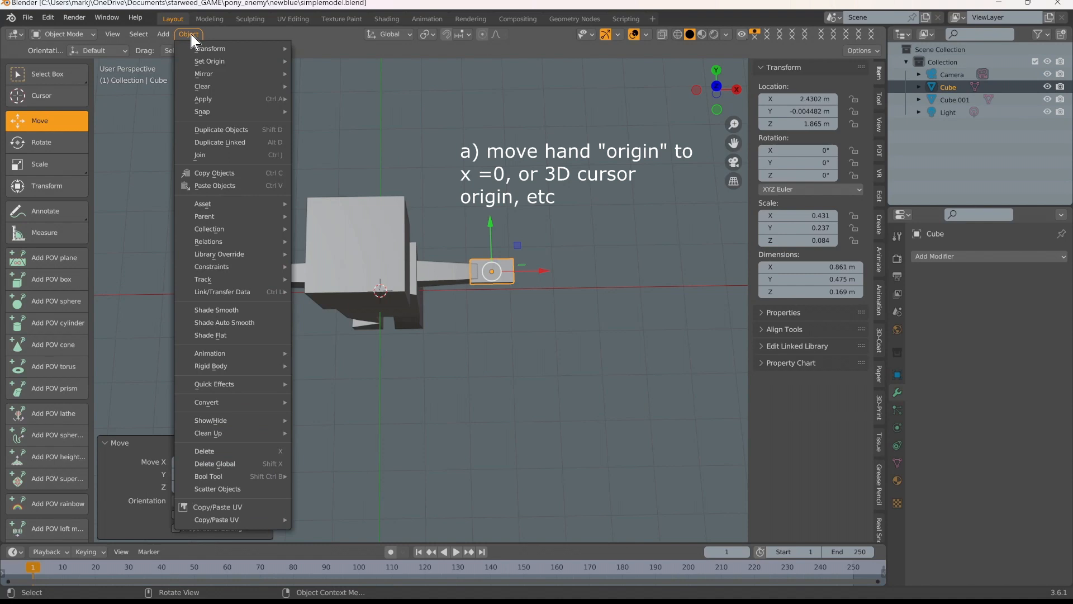
mouse_move(195, 63)
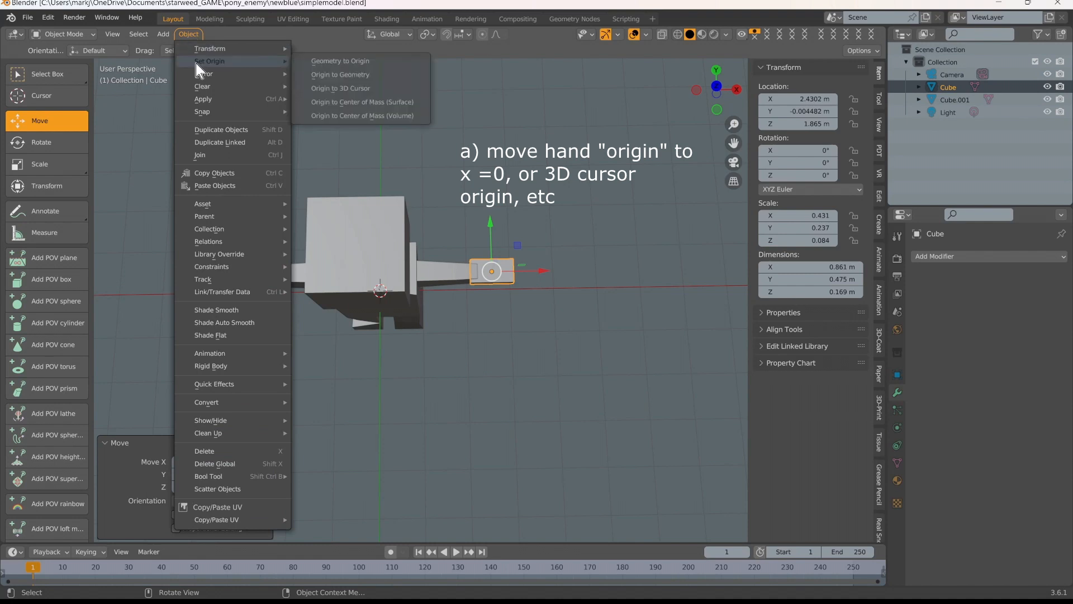
left_click(332, 88)
middle_click_drag(474, 199, 492, 156)
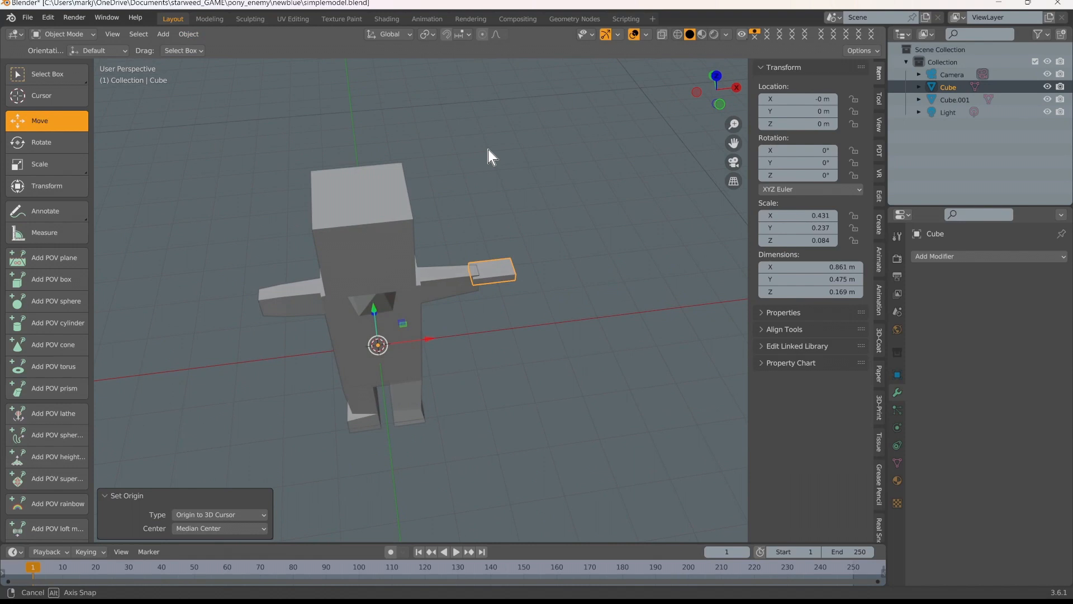
Mirror the hand block across the X axis with an applied Mirror modifier and save the file
left_click(716, 102)
left_click(716, 102)
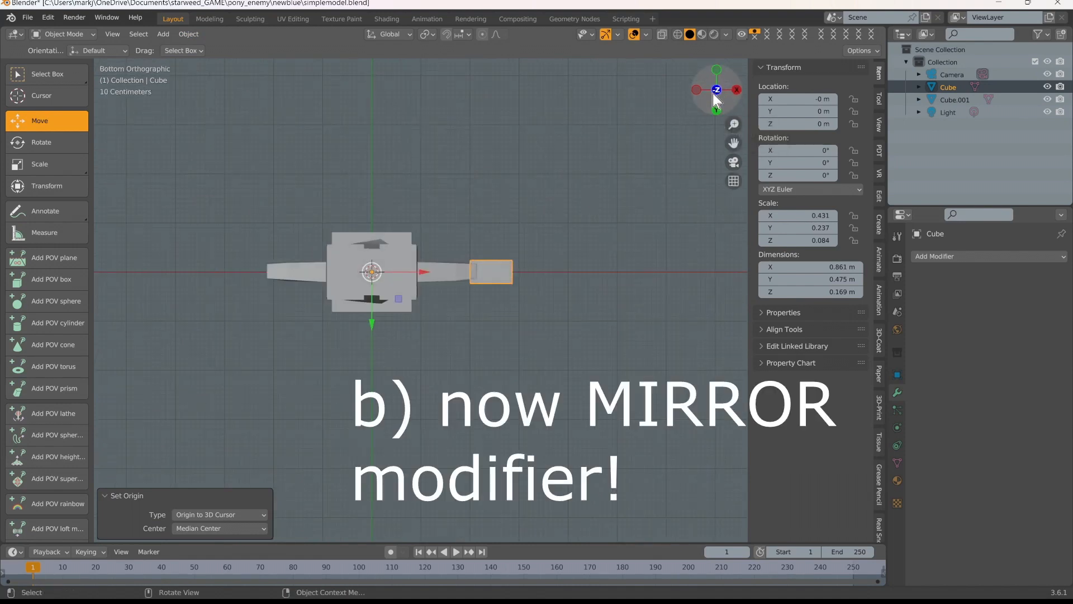
left_click(714, 111)
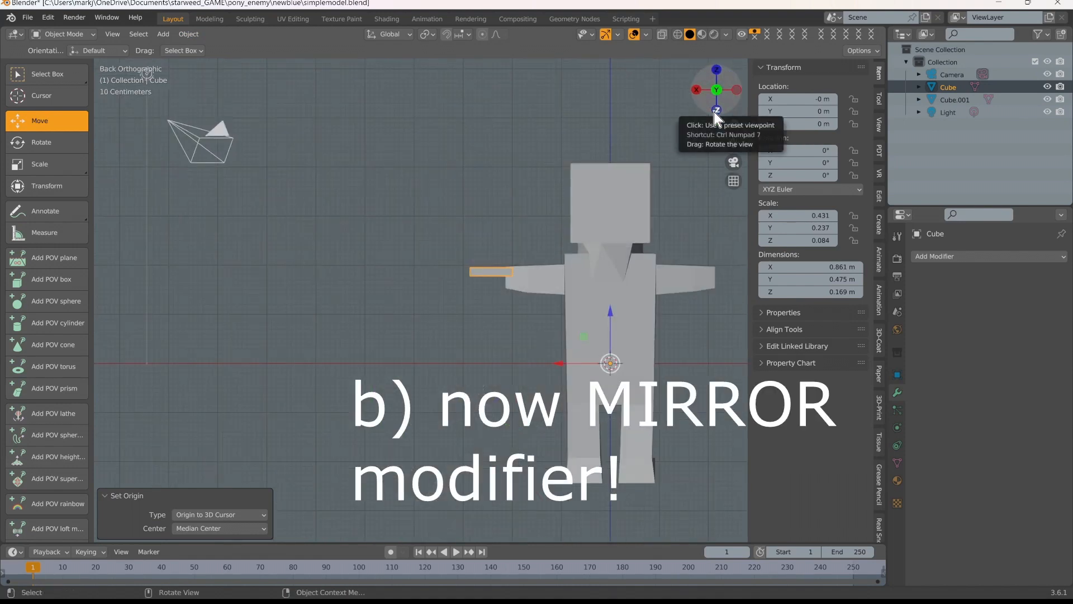
left_click(717, 95)
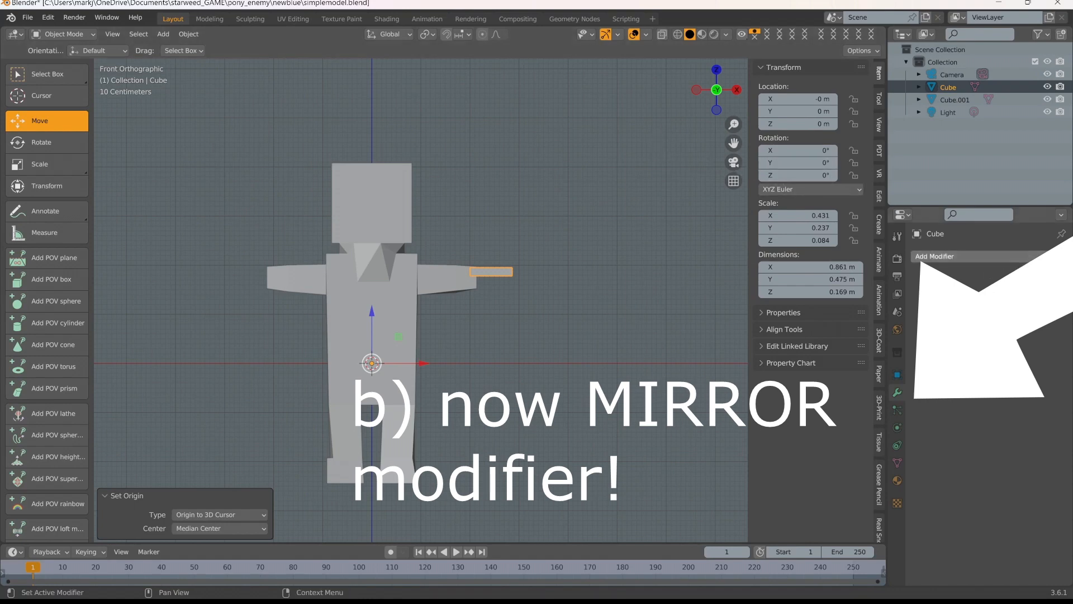
left_click(951, 256)
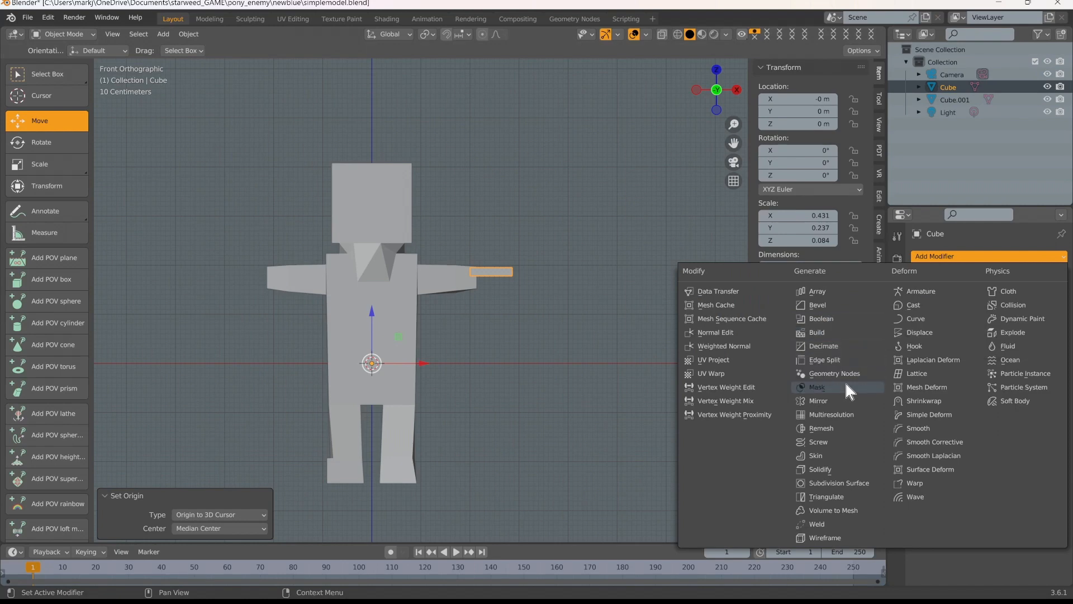
left_click(846, 399)
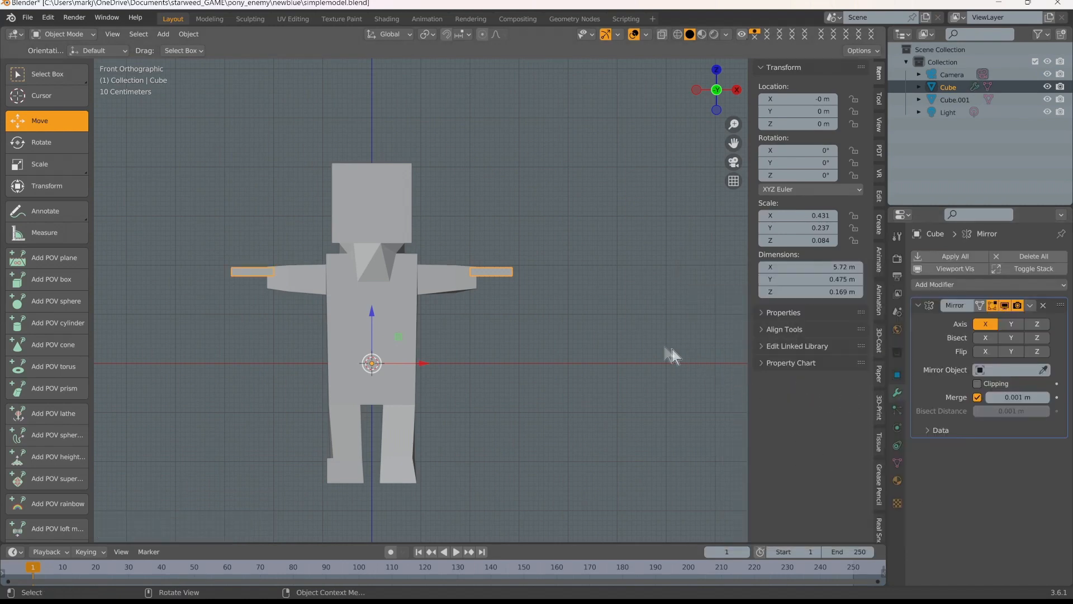
left_click(1030, 305)
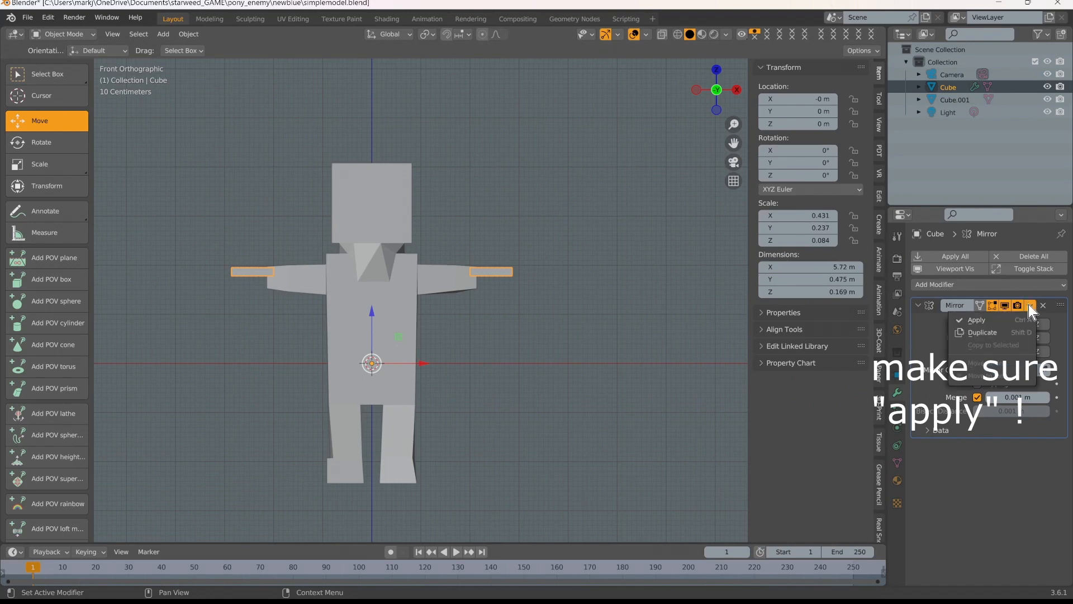
left_click(1005, 323)
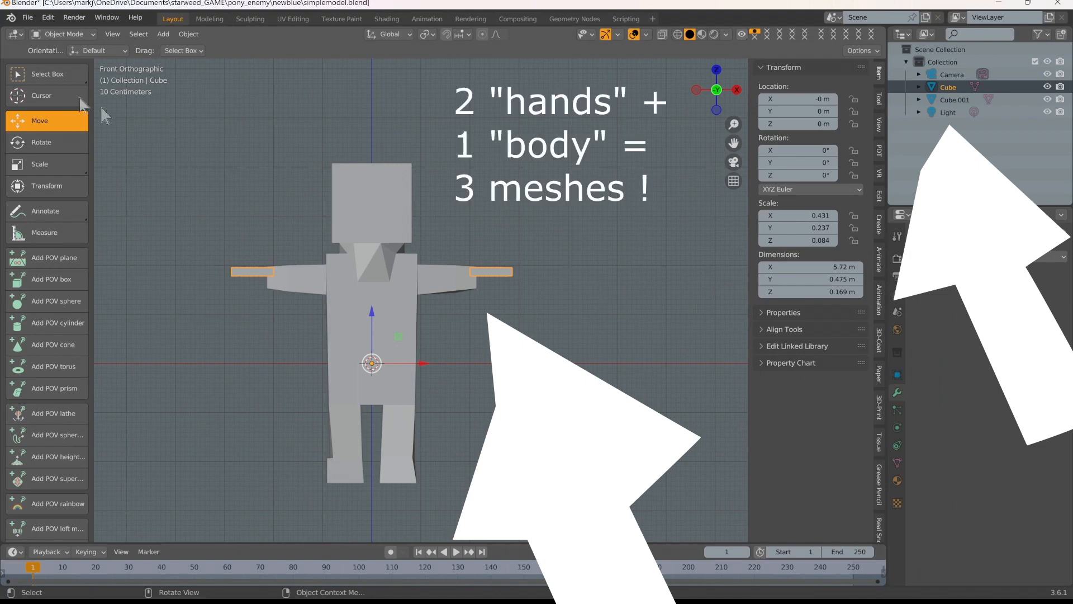
left_click(32, 16)
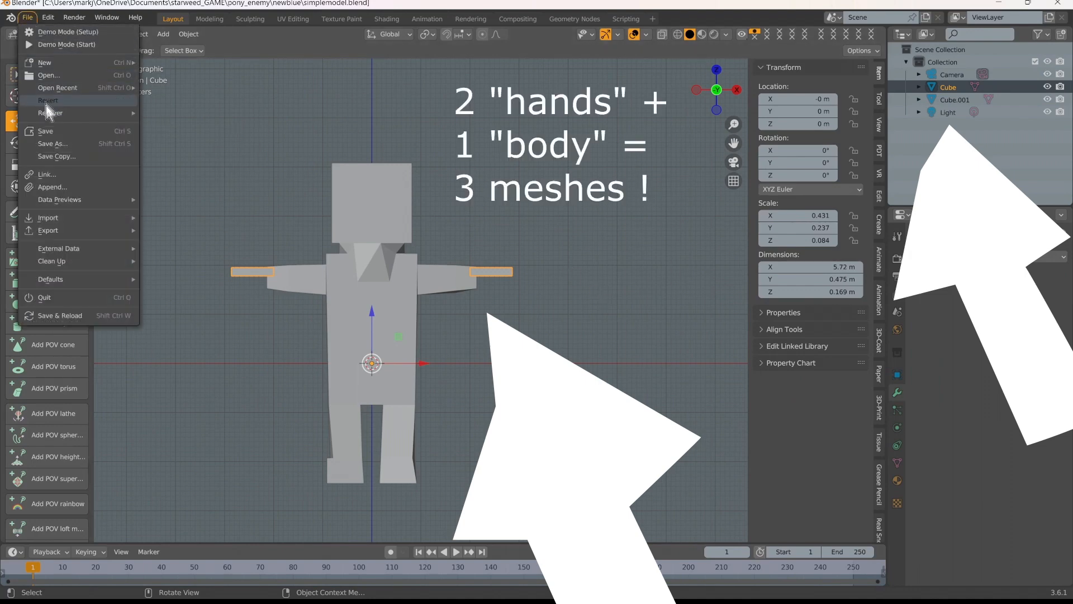
left_click(50, 129)
Select both the hands and the body and unite them into one mesh with an applied Bool Tool union
middle_click_drag(529, 215, 534, 308)
left_click(532, 256)
scroll(531, 256, "up", 1)
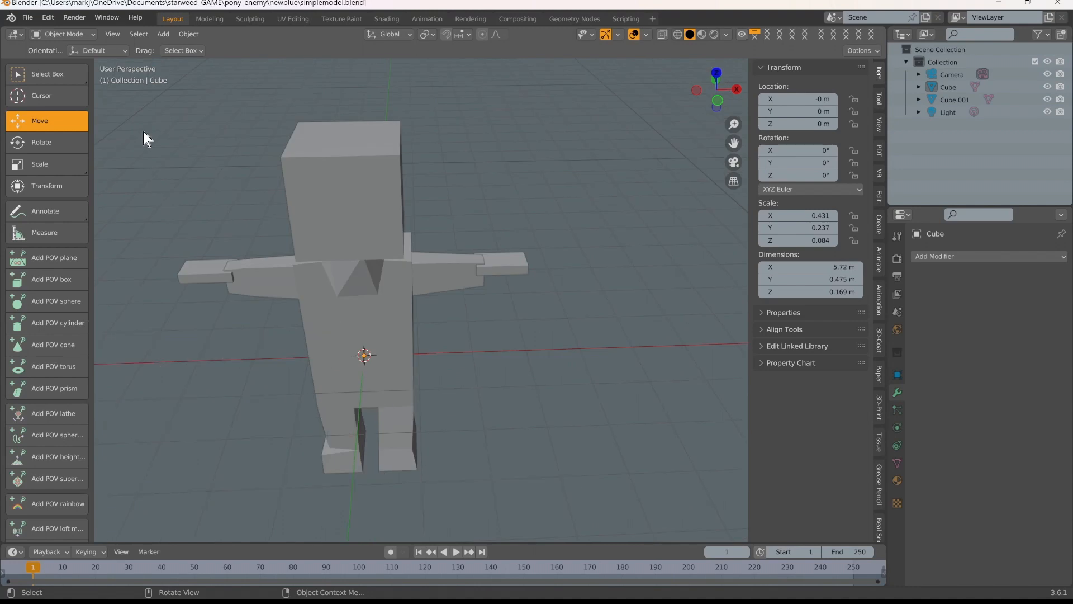
left_click_drag(146, 151, 554, 485)
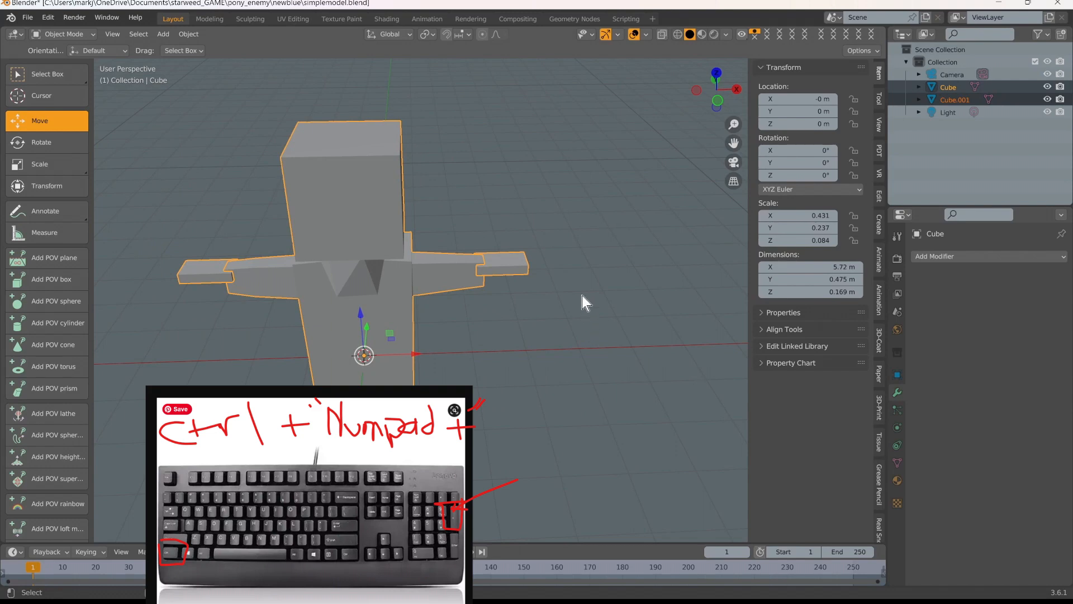
key("ctrl+KP_Add")
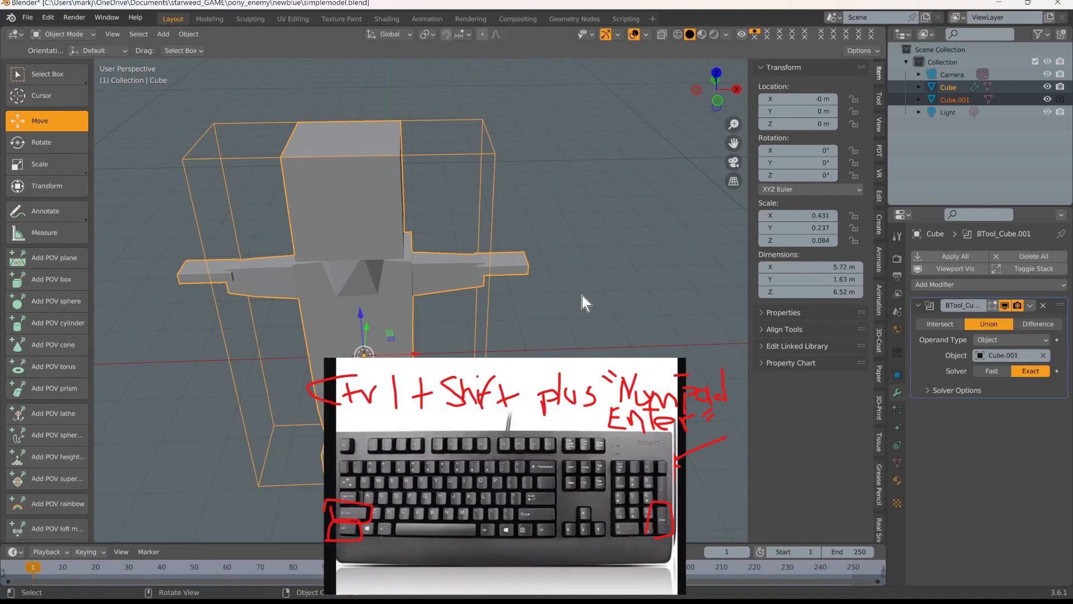
key("ctrl+shift+KP_Enter")
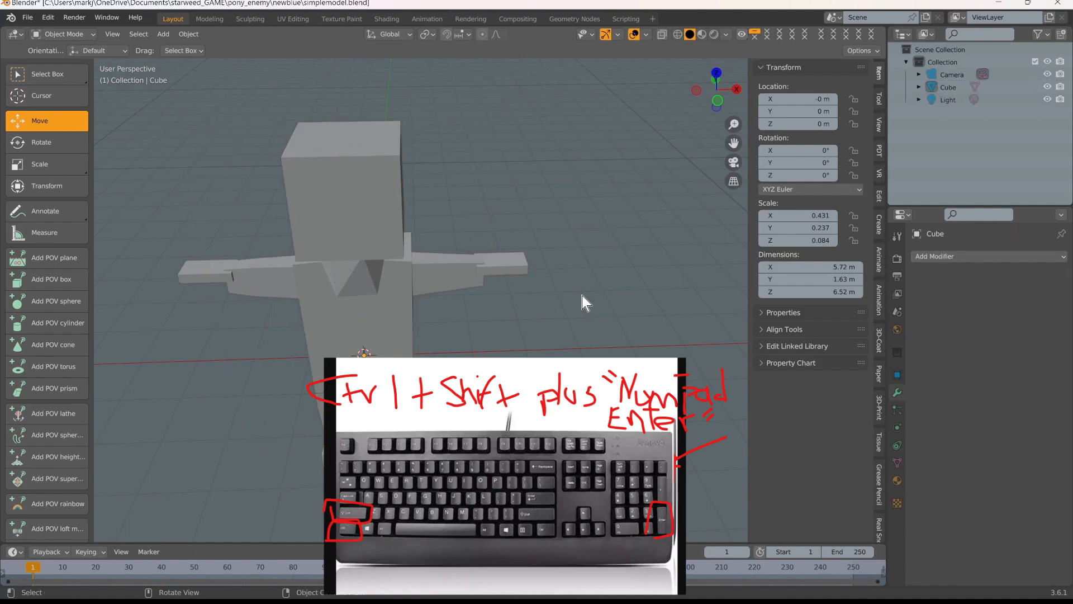
Select the united character mesh and save the file
left_click(393, 231)
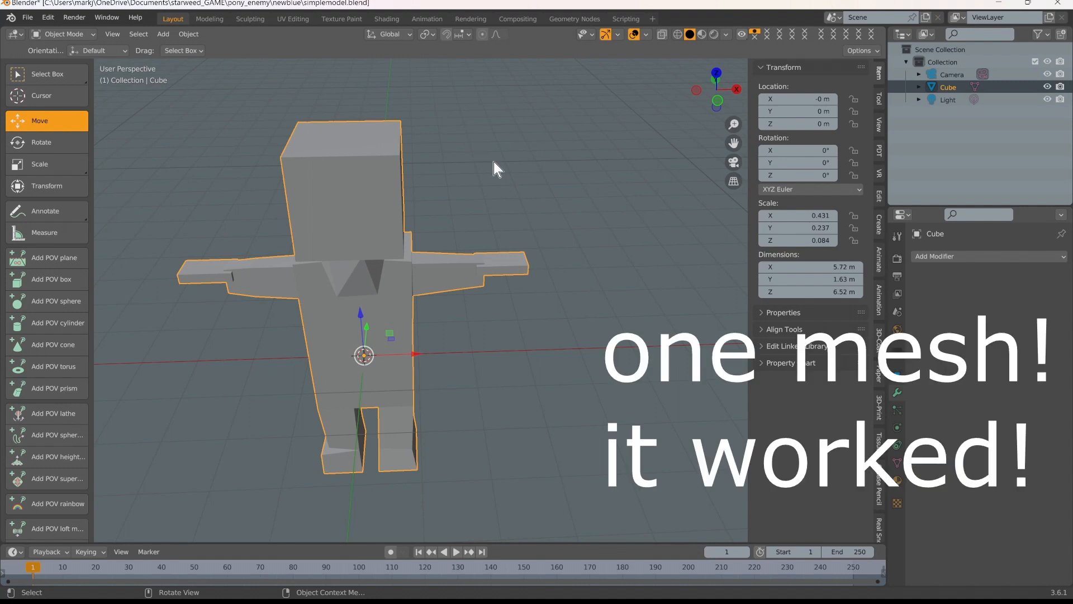
left_click(29, 17)
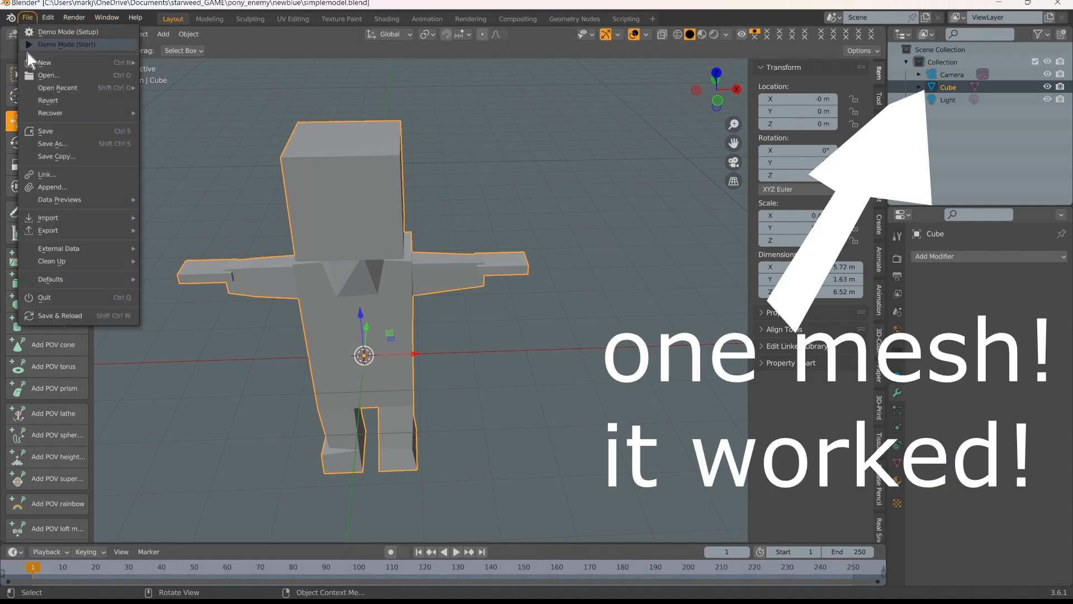
left_click(48, 136)
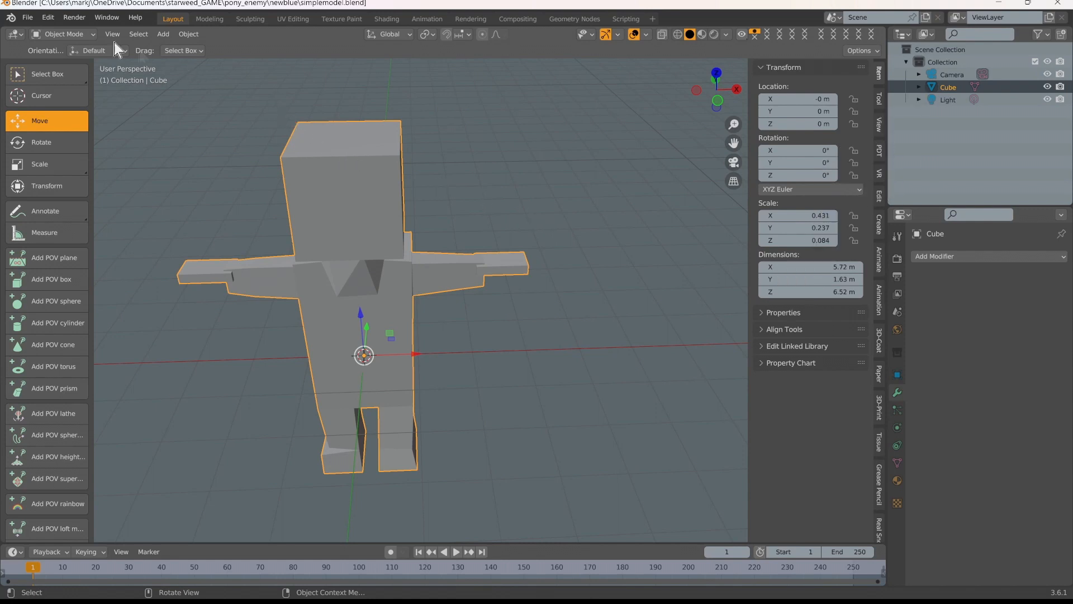
Enter Edit Mode for the character in front view and select all of its geometry
key("KP_1")
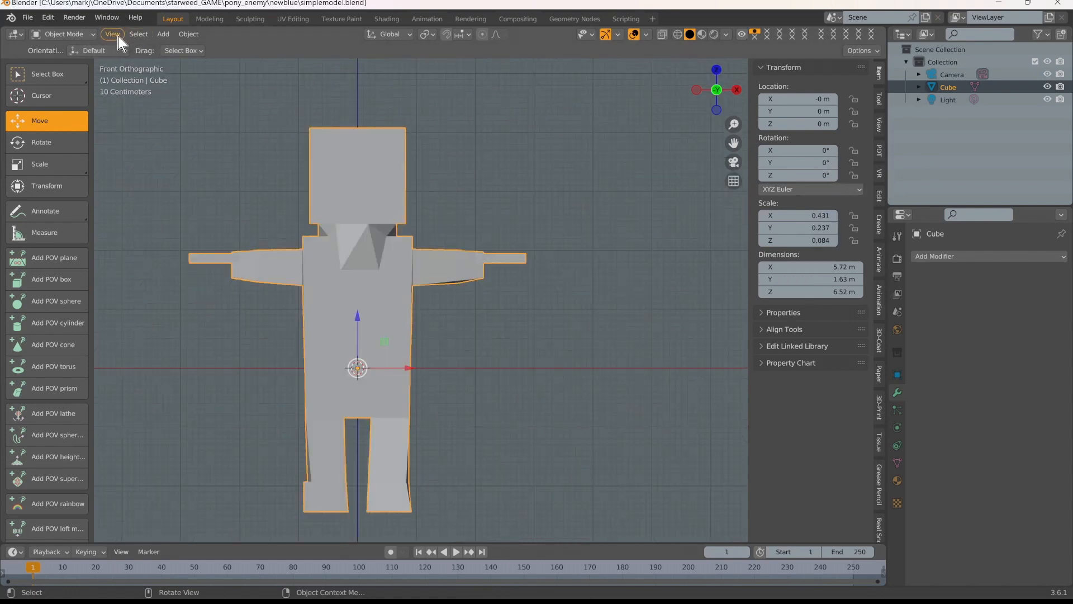
left_click(79, 32)
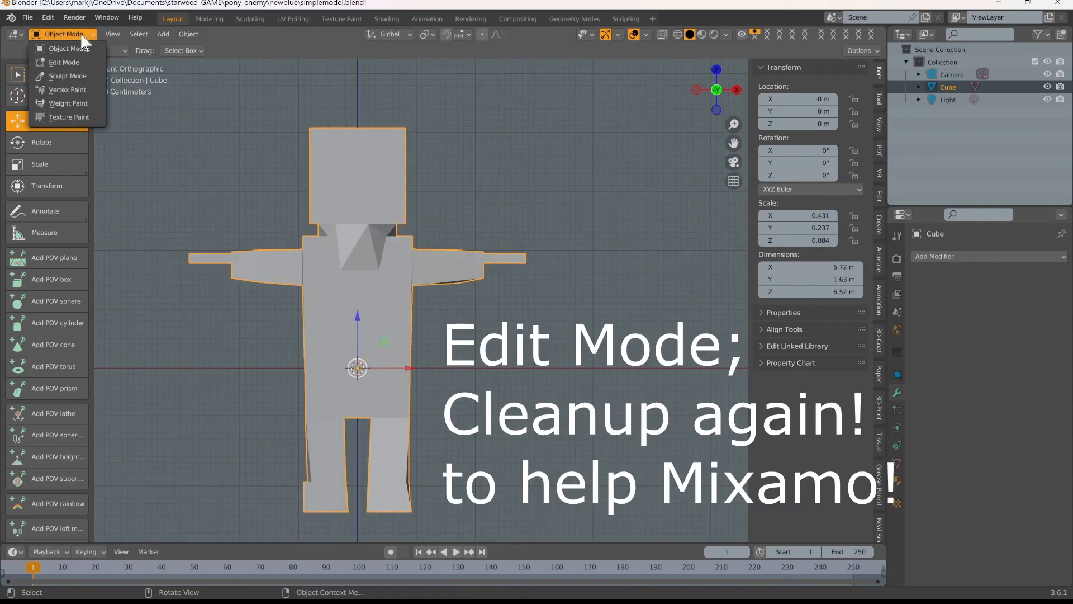
left_click(80, 64)
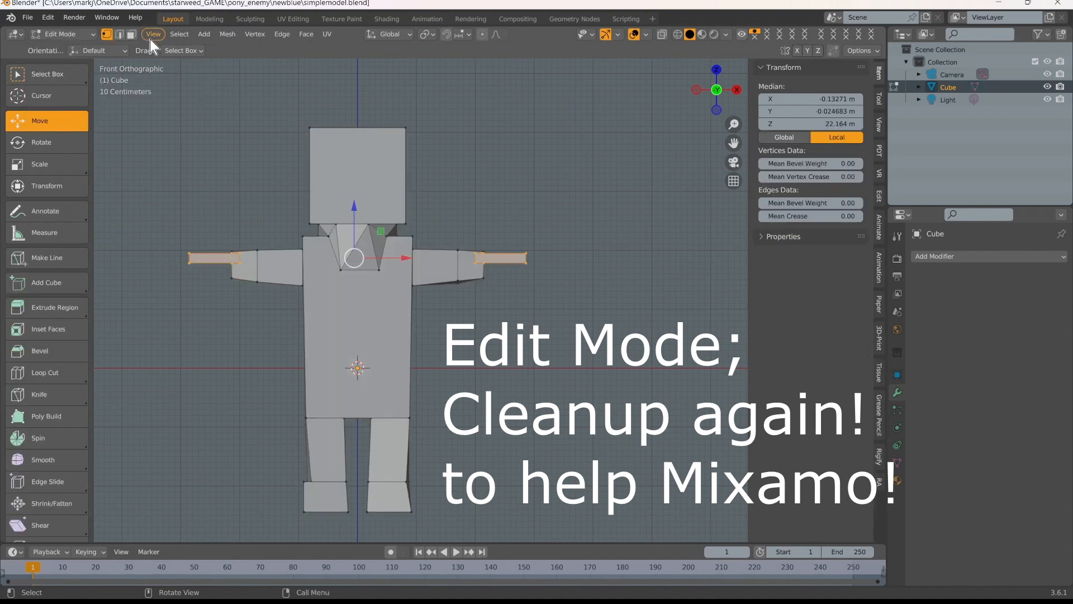
left_click(184, 51)
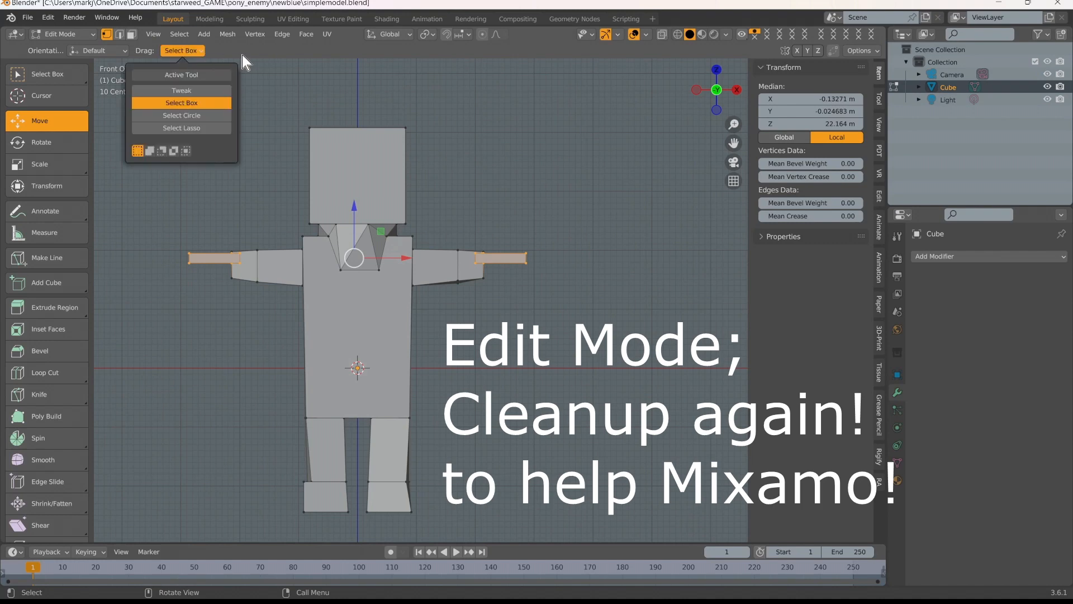
left_click(188, 32)
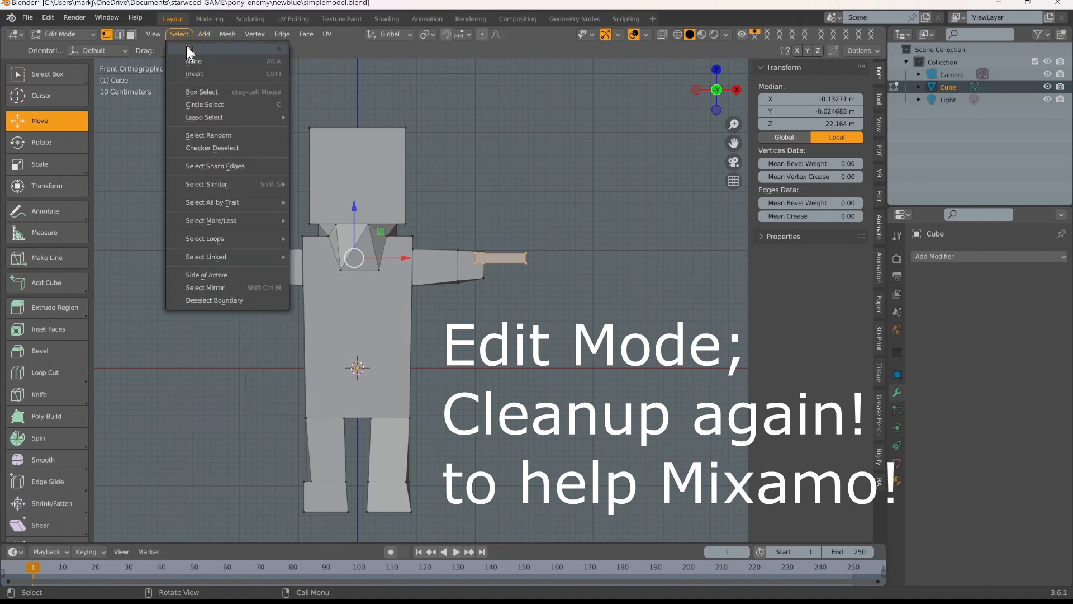
left_click(188, 48)
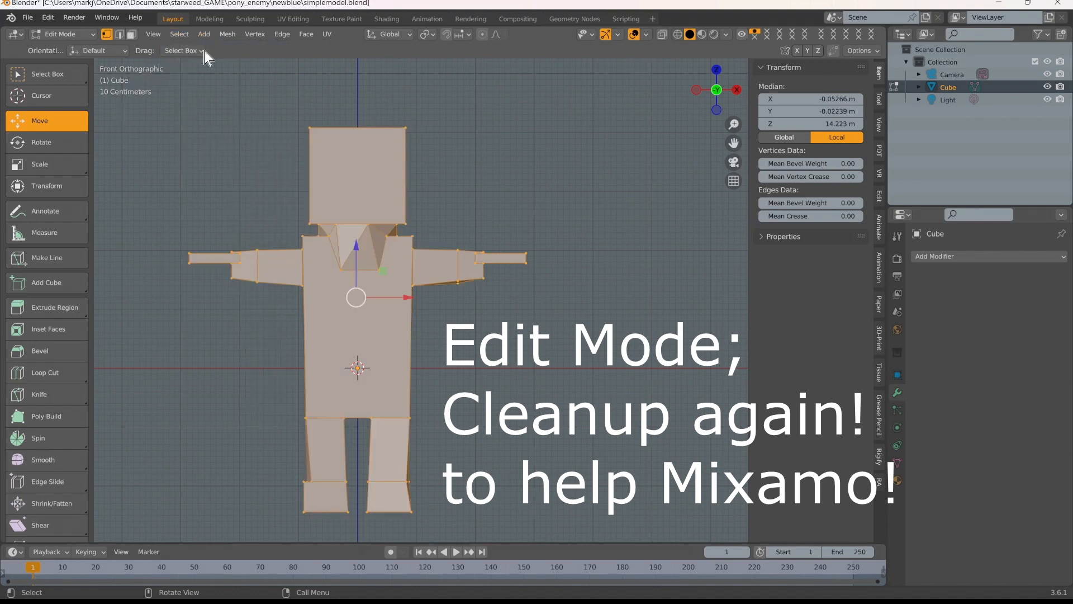
Clean up the selected character mesh with Delete Loose to remove loose vertices, edges and faces
left_click(190, 50)
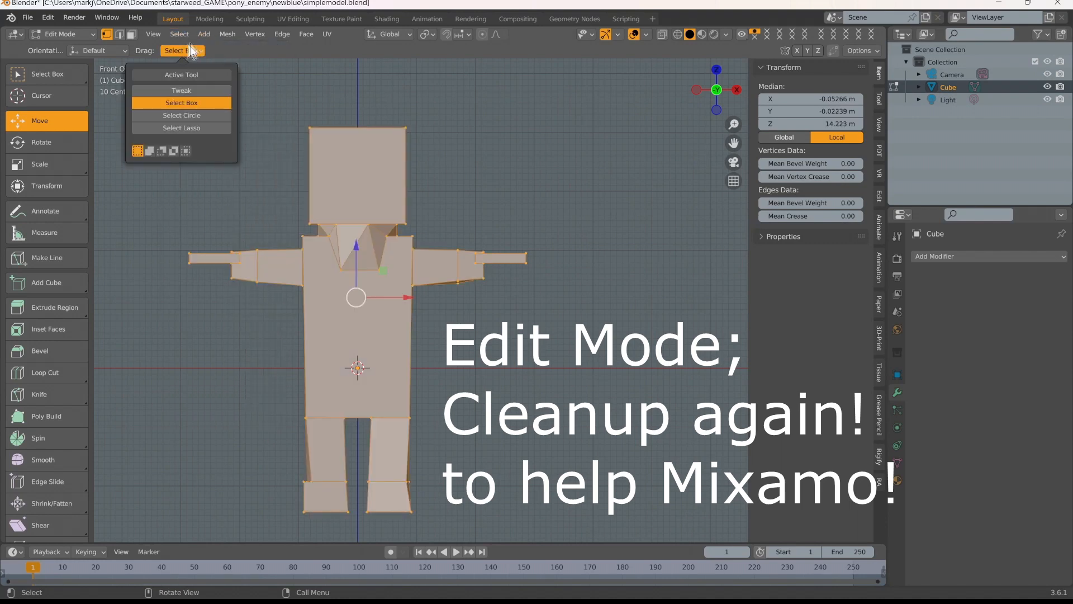
left_click(220, 33)
mouse_move(278, 364)
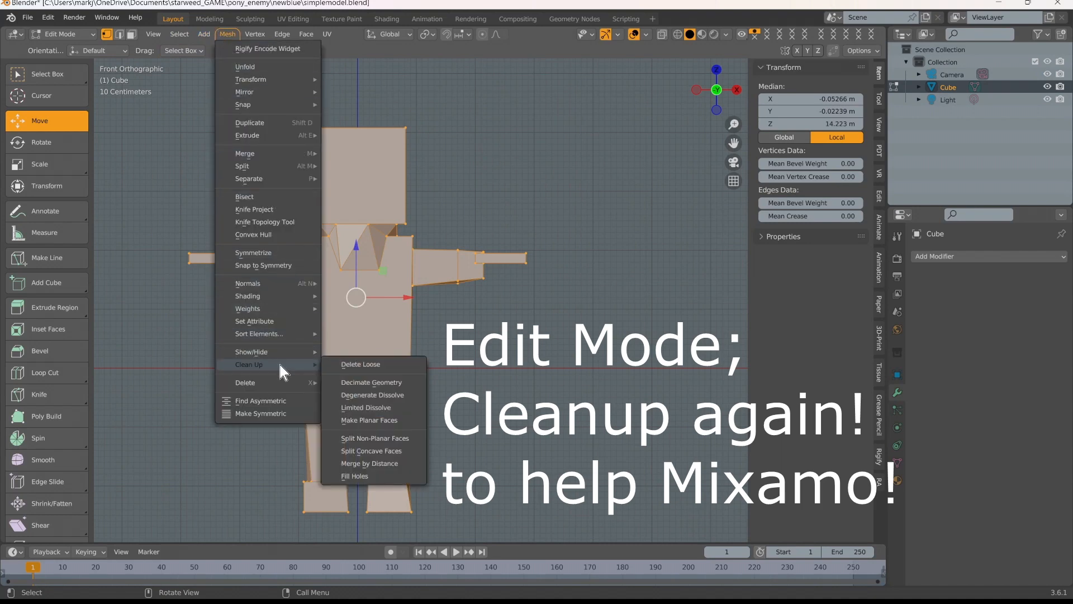
left_click(374, 364)
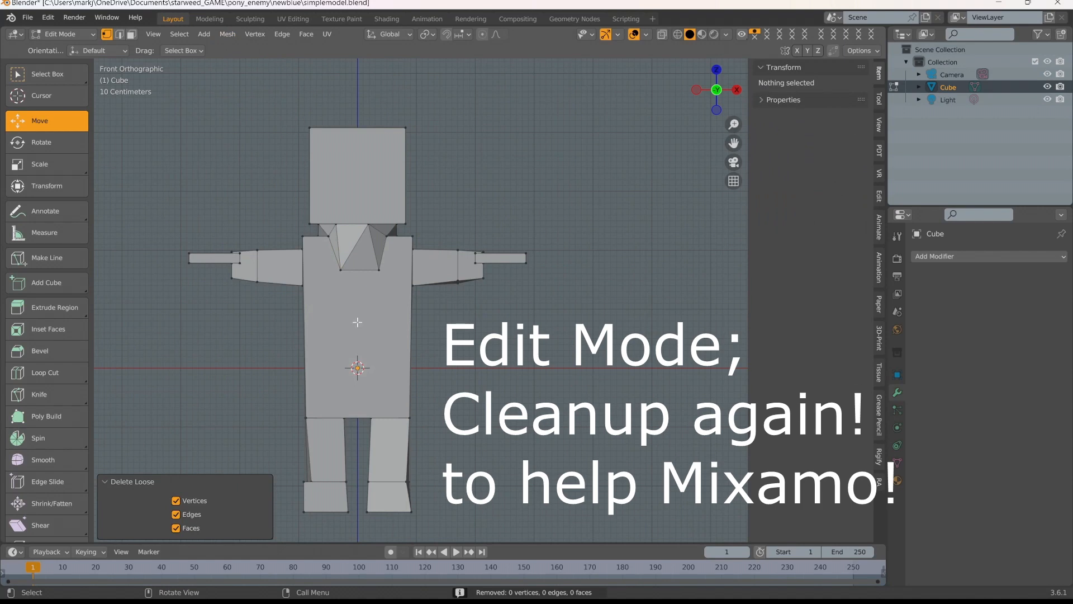
Select the whole character mesh again, clean it up with Merge by Distance, and deselect everything
left_click(177, 33)
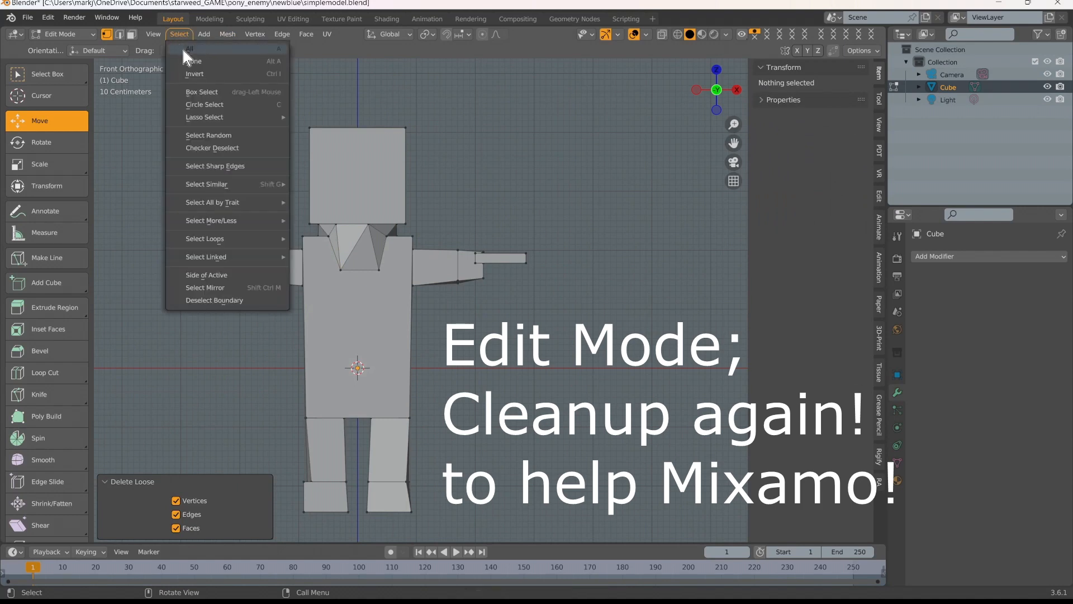
left_click(184, 49)
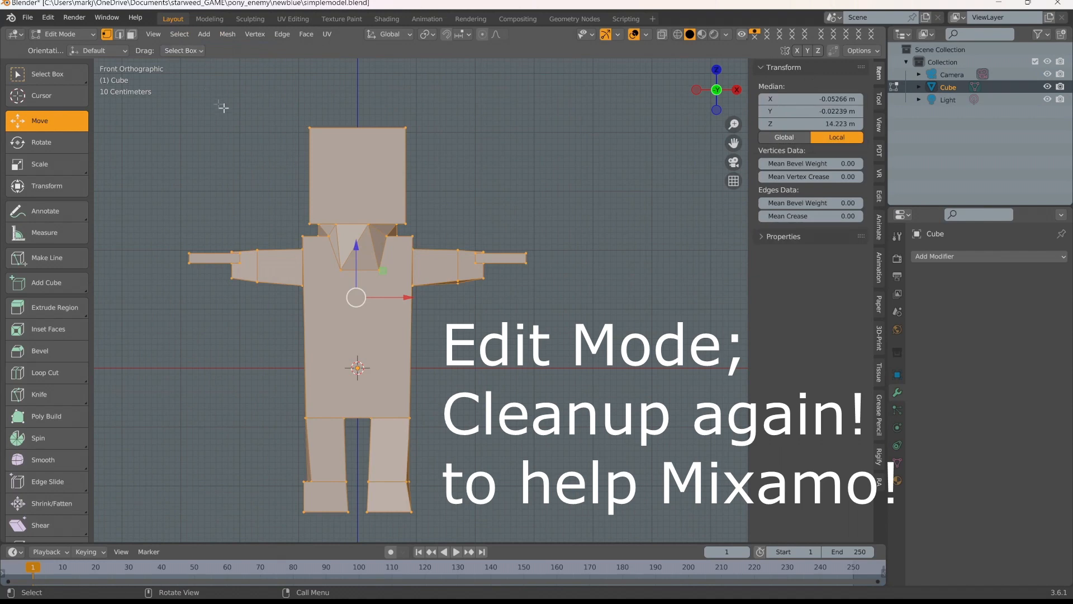
left_click(227, 33)
mouse_move(281, 367)
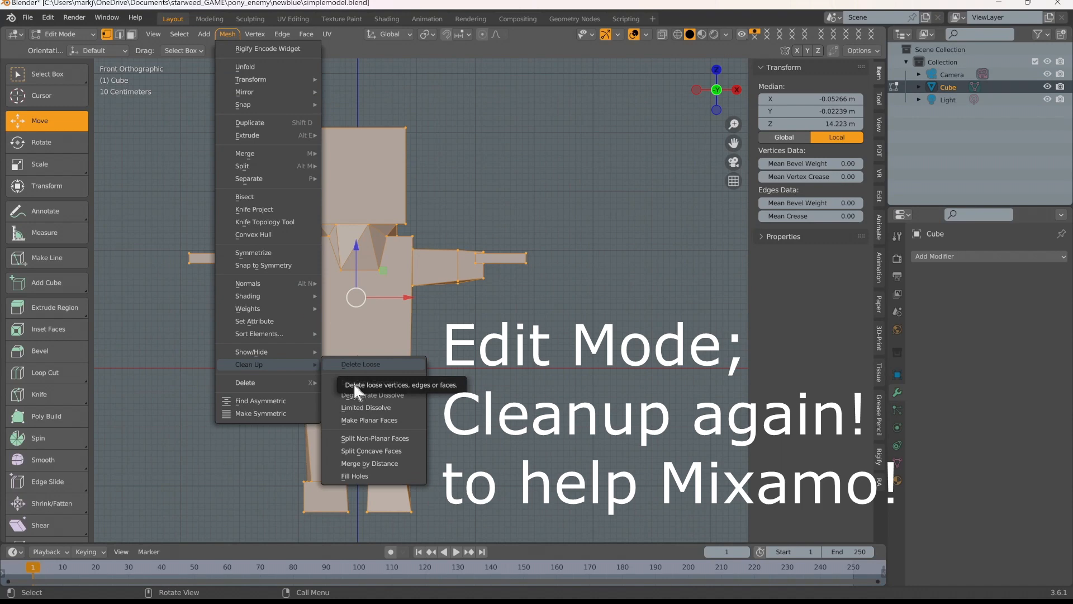
left_click(374, 459)
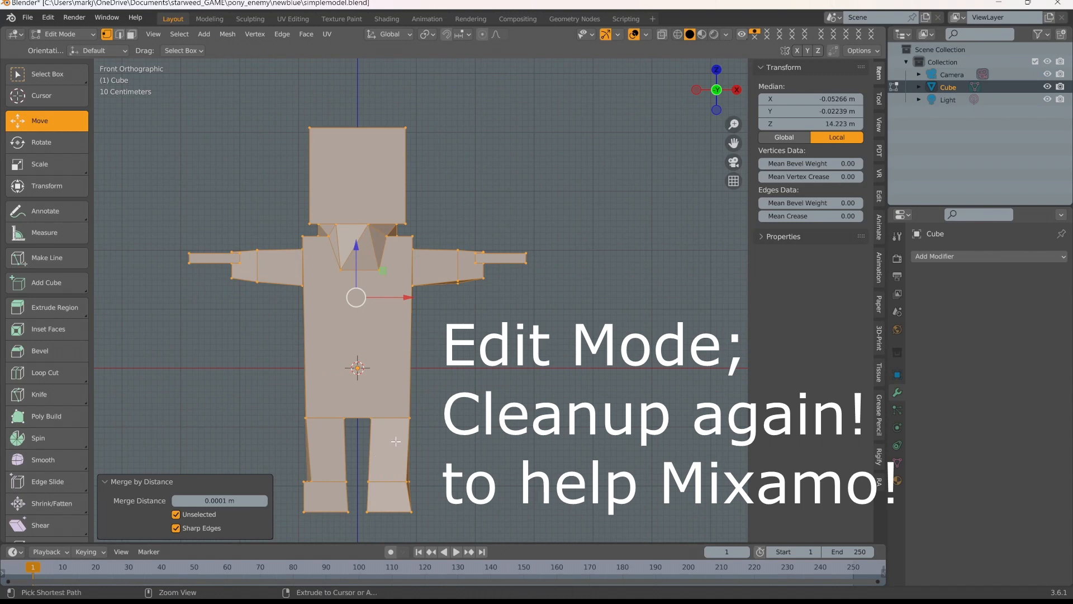
key("alt+a")
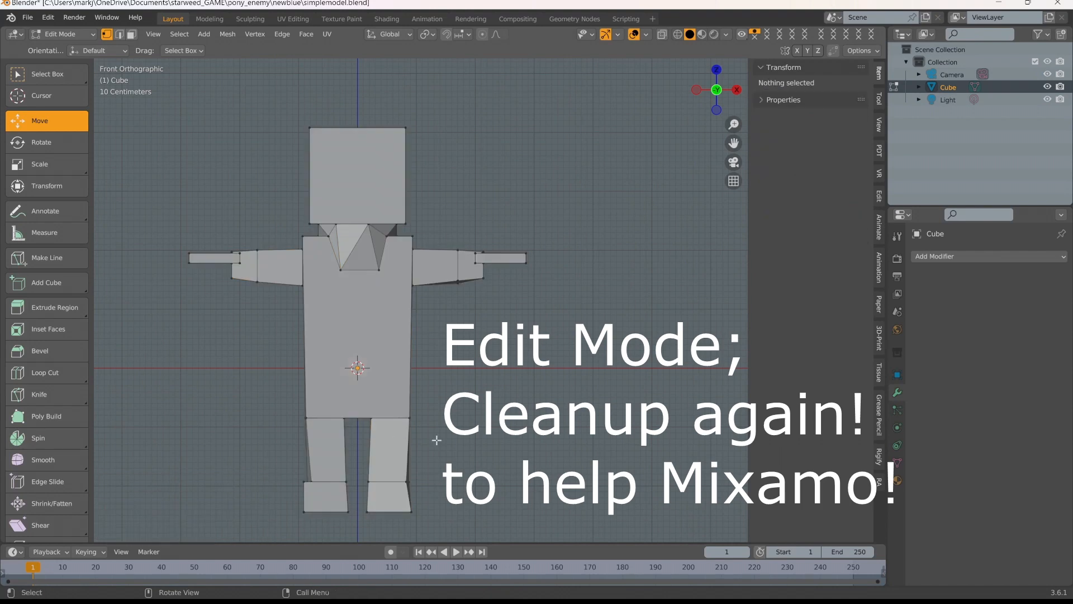
Return the cleaned character to Object Mode and save the file
middle_click_drag(418, 427, 558, 364)
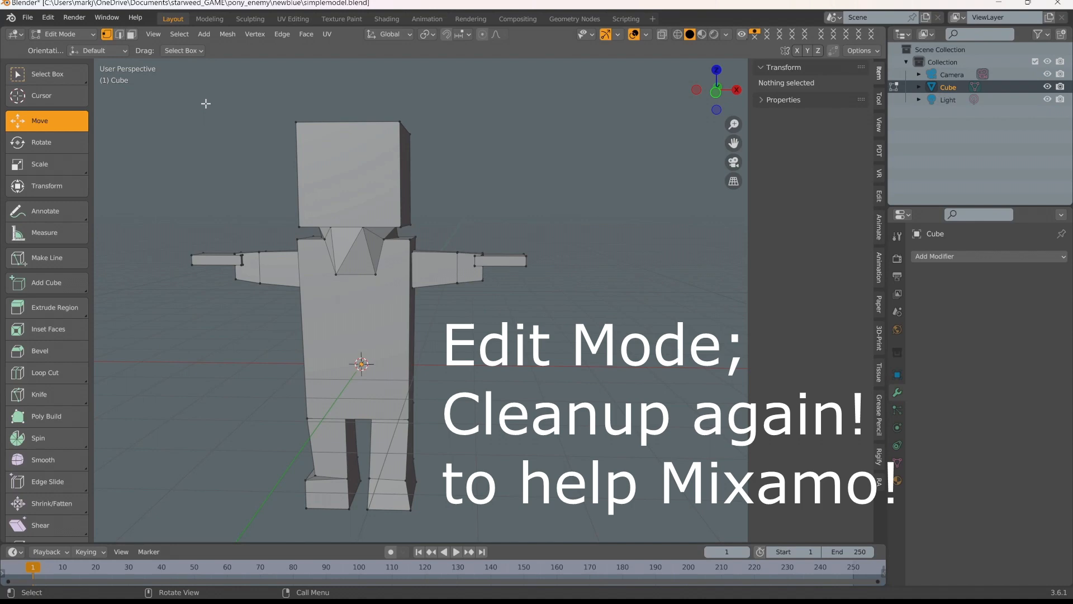
left_click(69, 34)
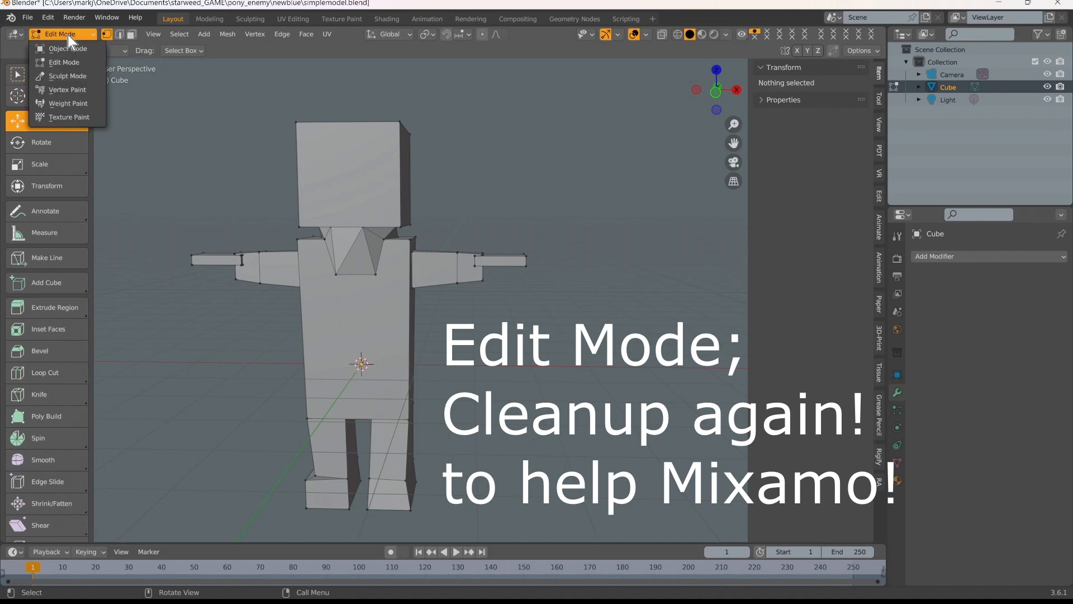
left_click(70, 51)
middle_click_drag(479, 196, 487, 236)
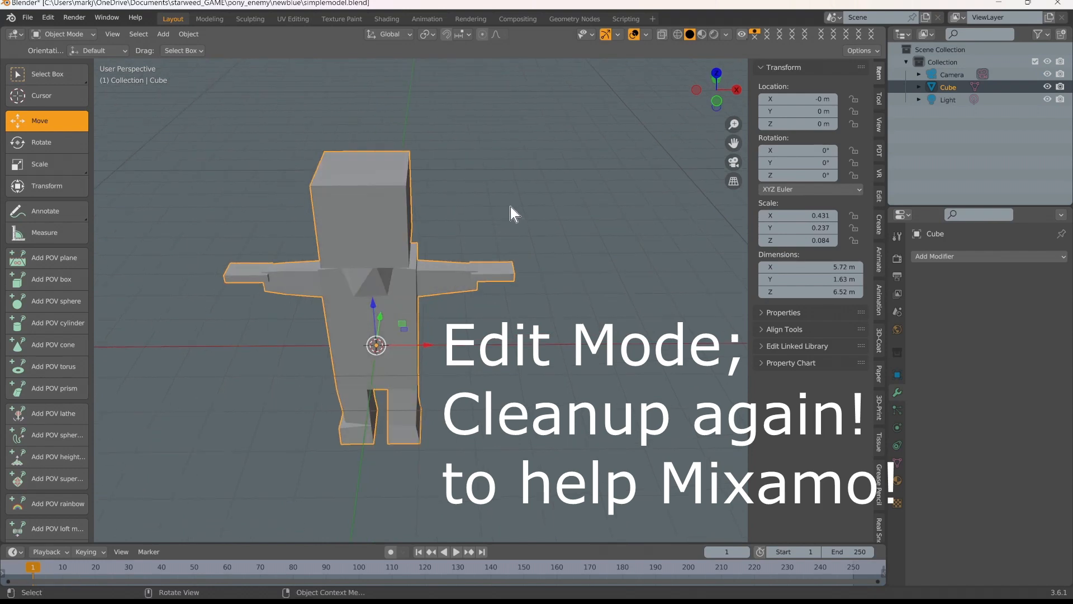
left_click(31, 17)
left_click(59, 129)
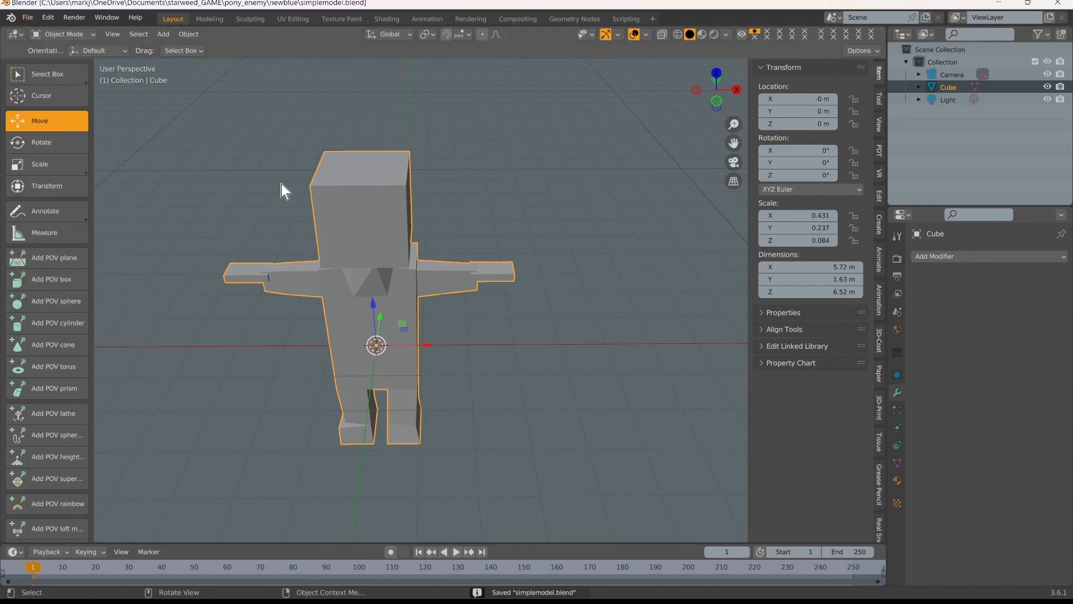
left_click(717, 102)
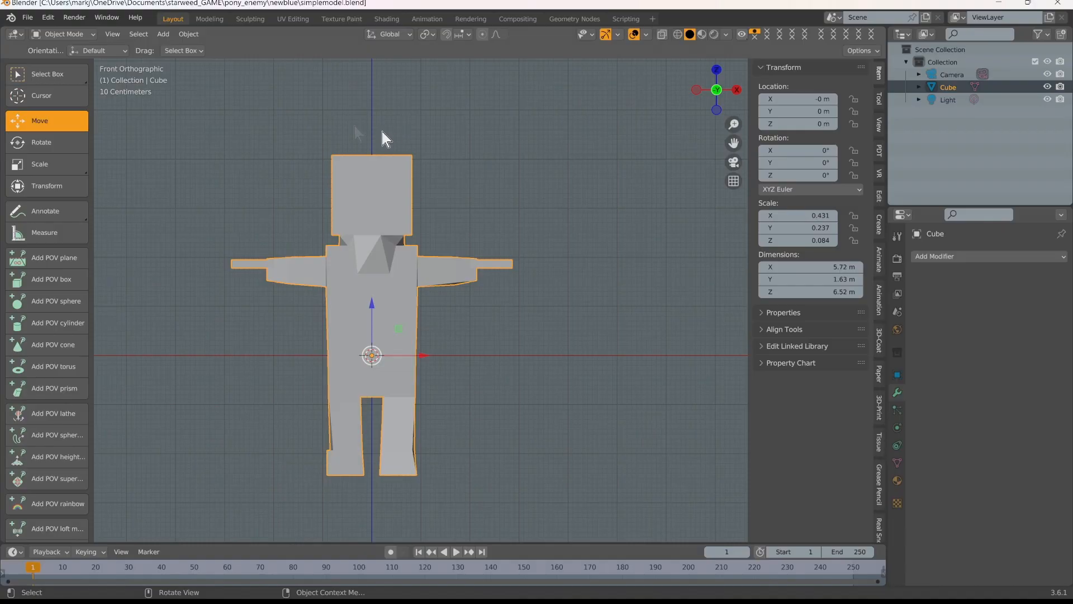
left_click(28, 16)
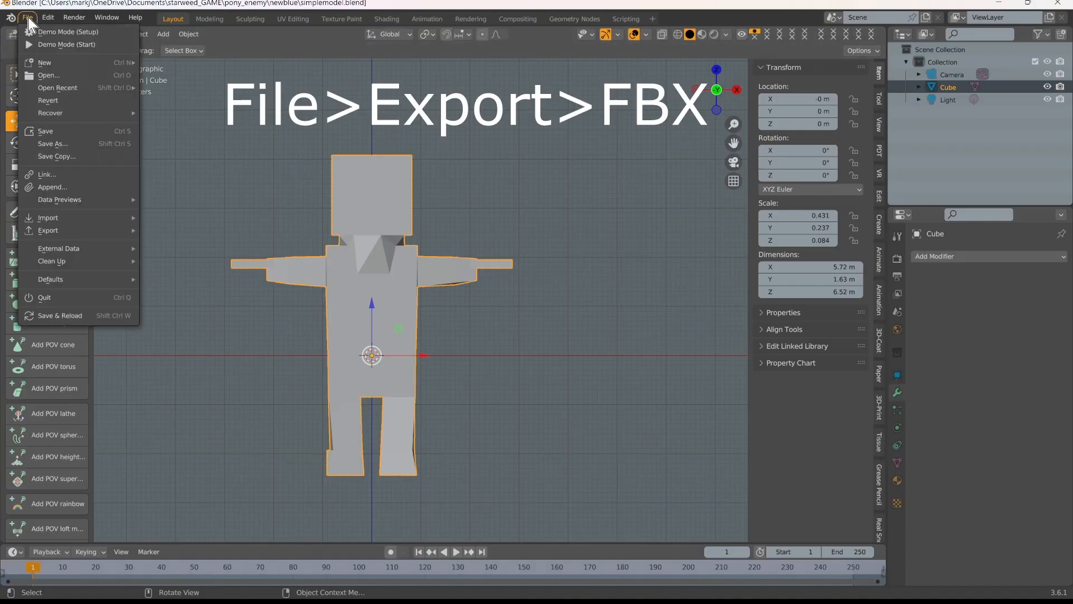
mouse_move(98, 231)
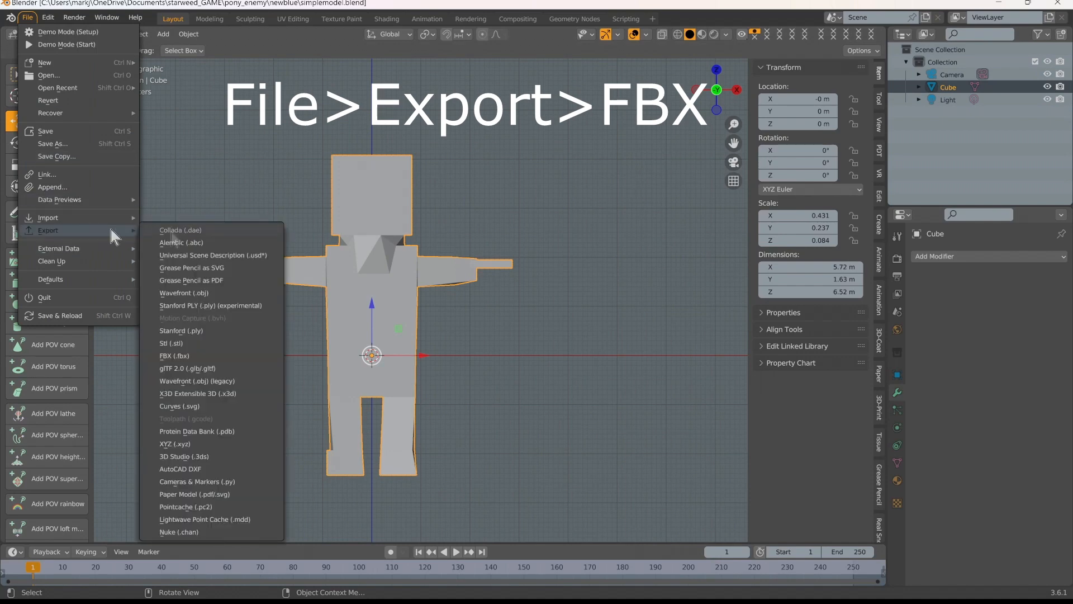
left_click(199, 356)
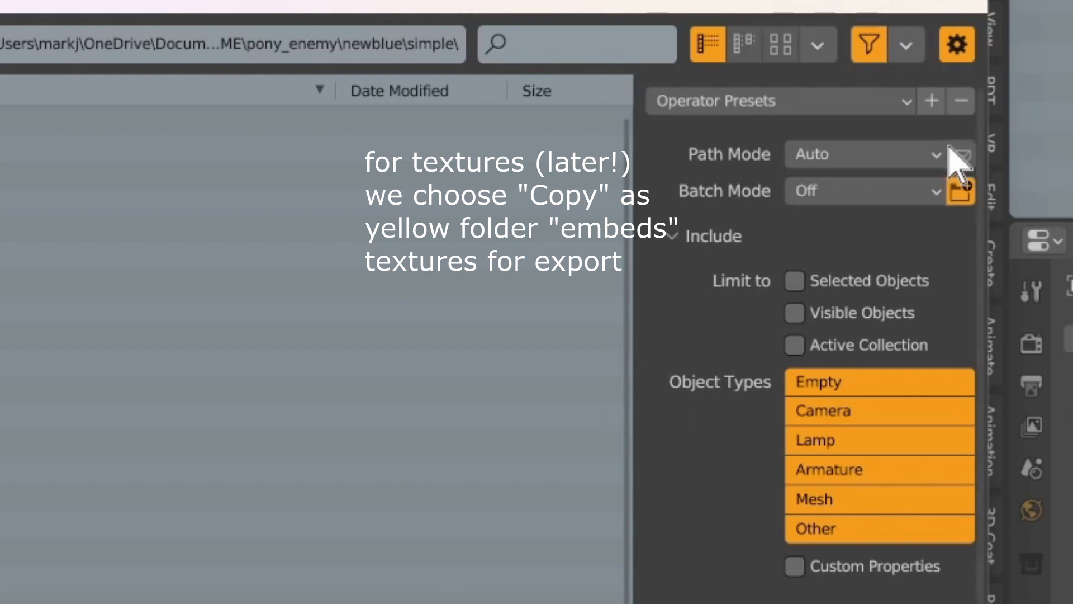
left_click(930, 159)
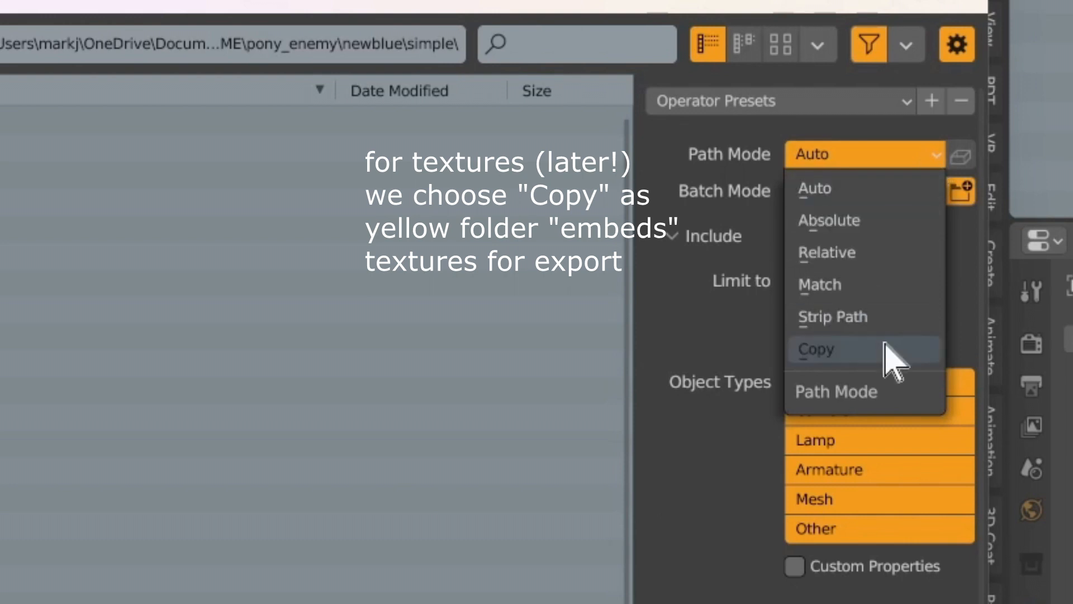
left_click(888, 347)
left_click(959, 156)
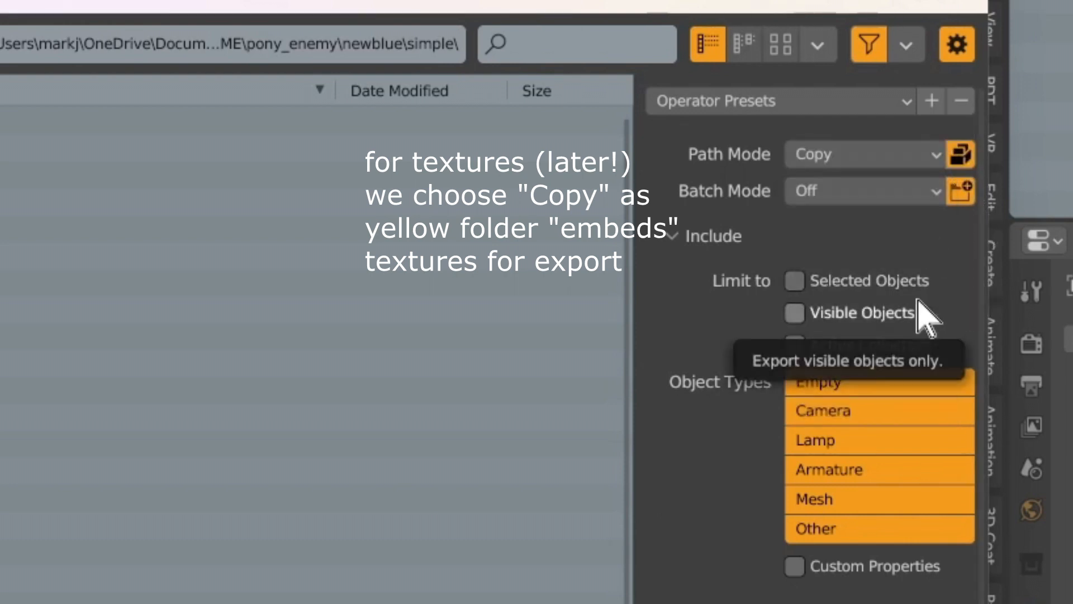
left_click(793, 282)
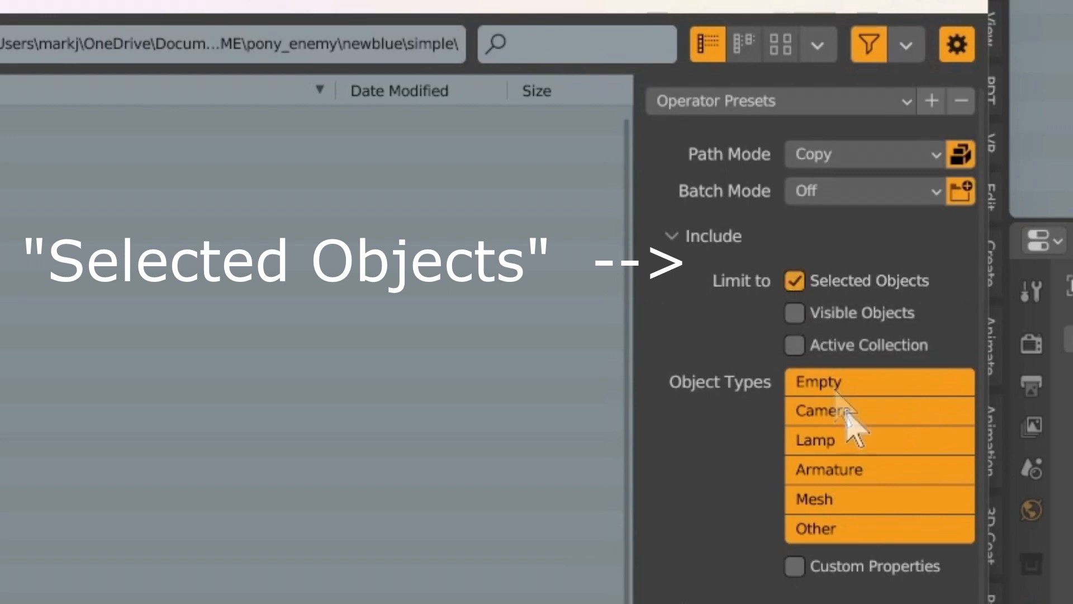
left_click(853, 496)
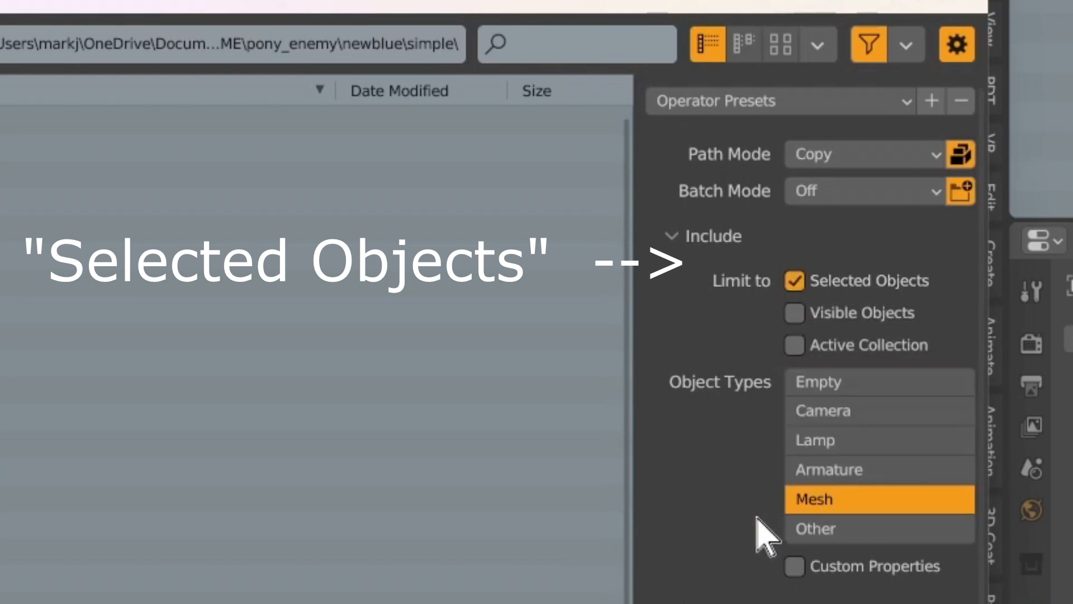
scroll(763, 537, "down", 1)
scroll(763, 537, "down", 6)
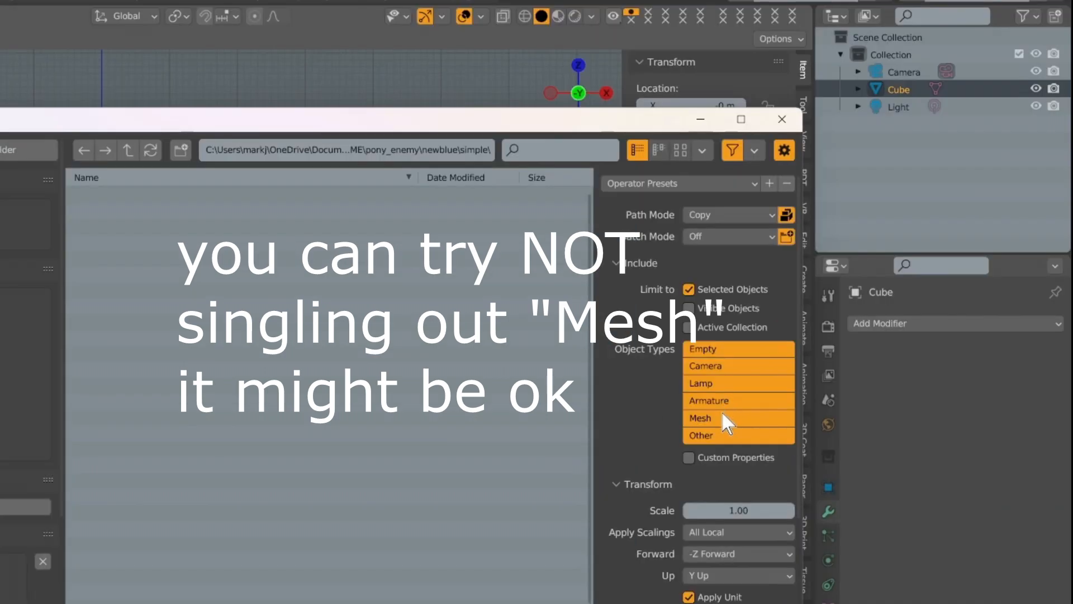
left_click(722, 416)
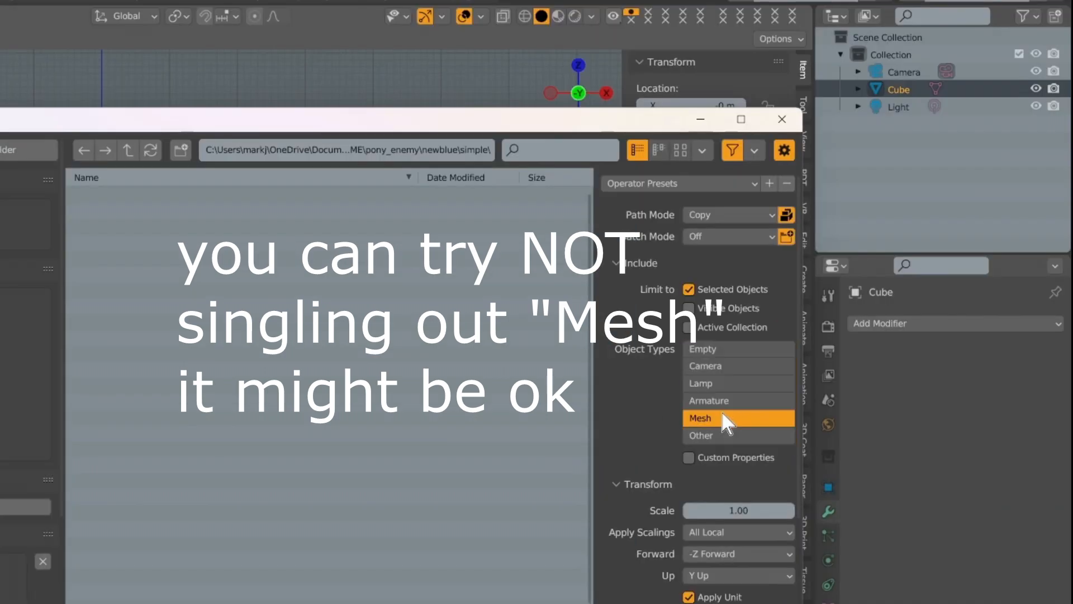
scroll(665, 429, "down", 4)
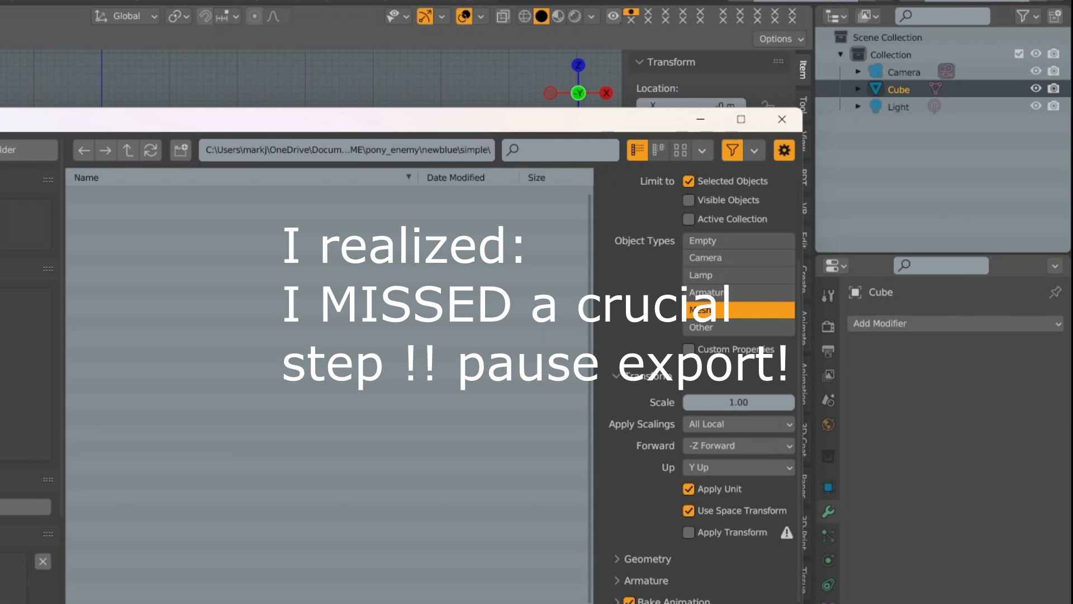
key("Escape")
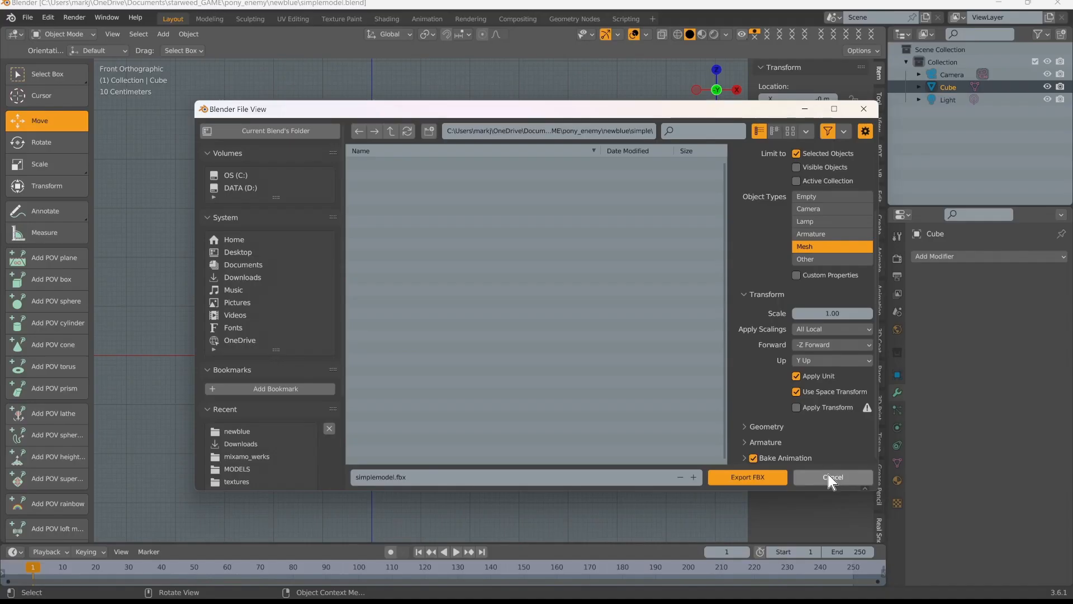
left_click(831, 480)
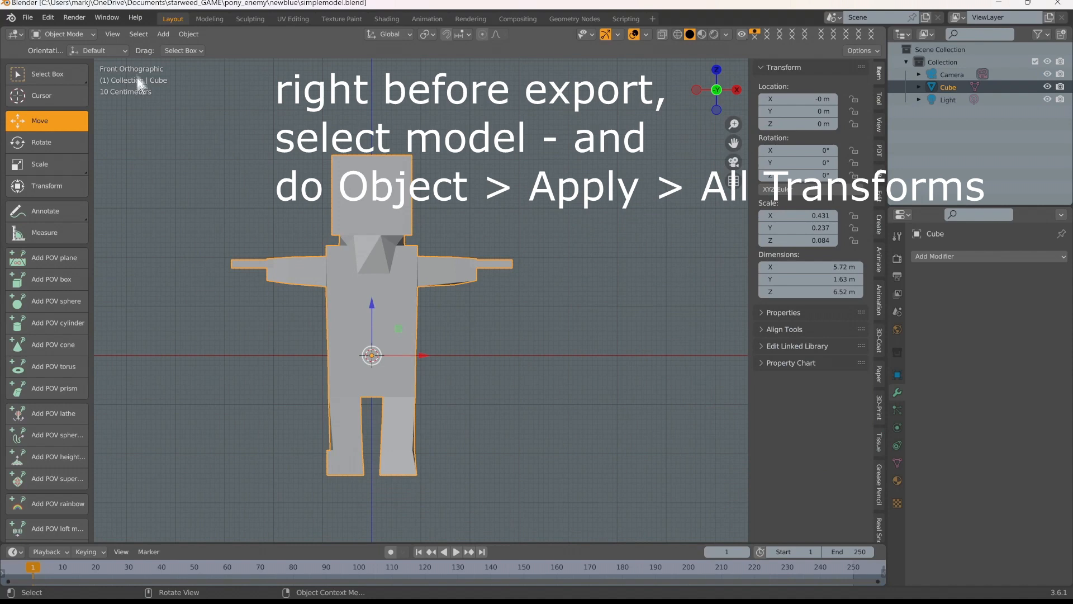
Apply all transforms to the selected character object
left_click(163, 35)
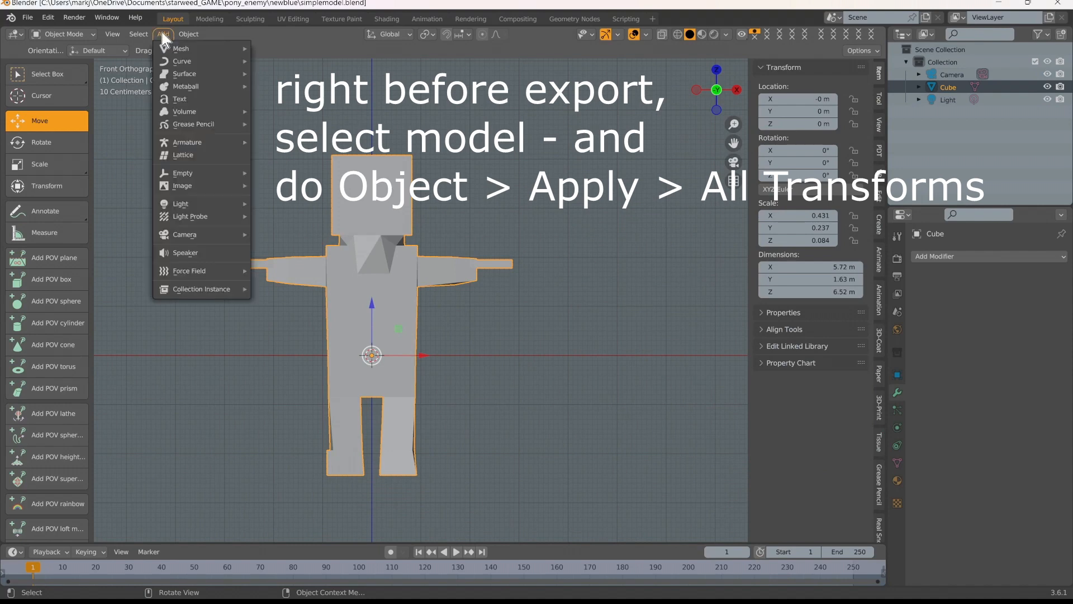
mouse_move(189, 34)
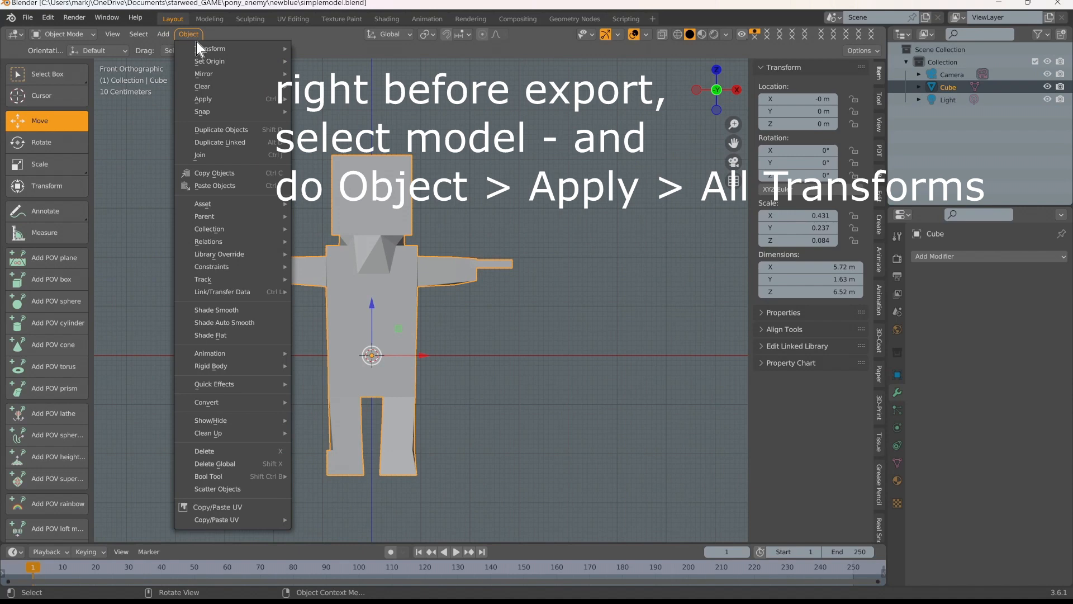
mouse_move(232, 101)
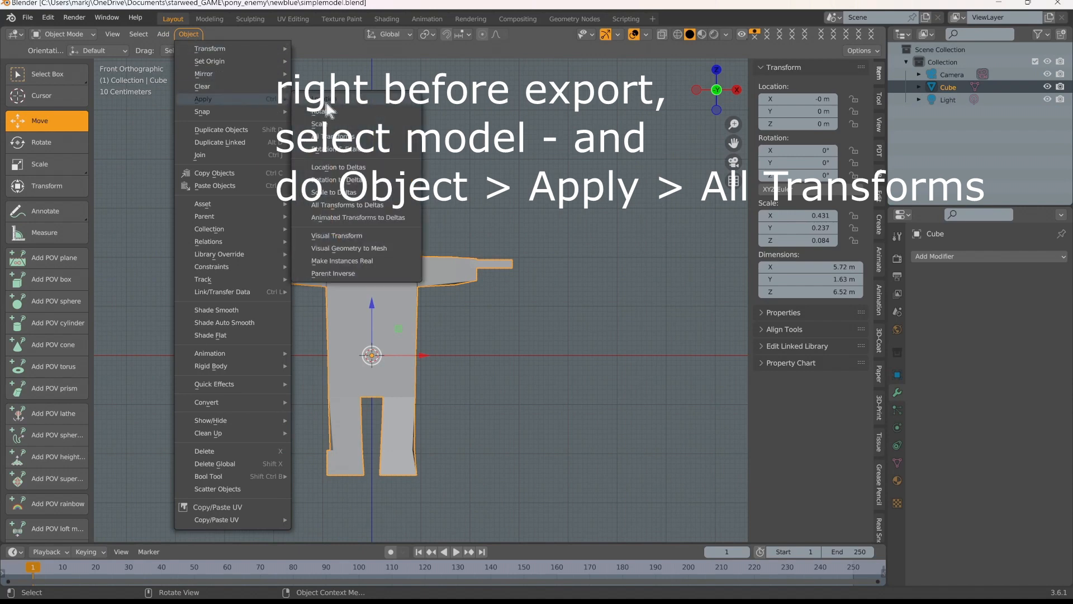
left_click(349, 137)
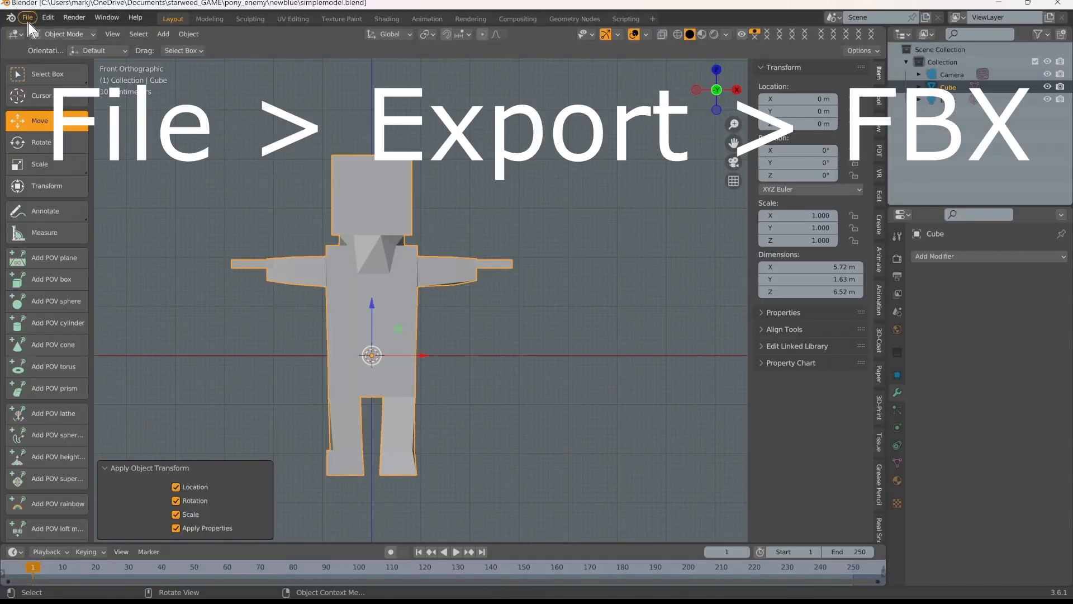
Start an FBX export of the character and choose the simple folder as its destination
left_click(27, 18)
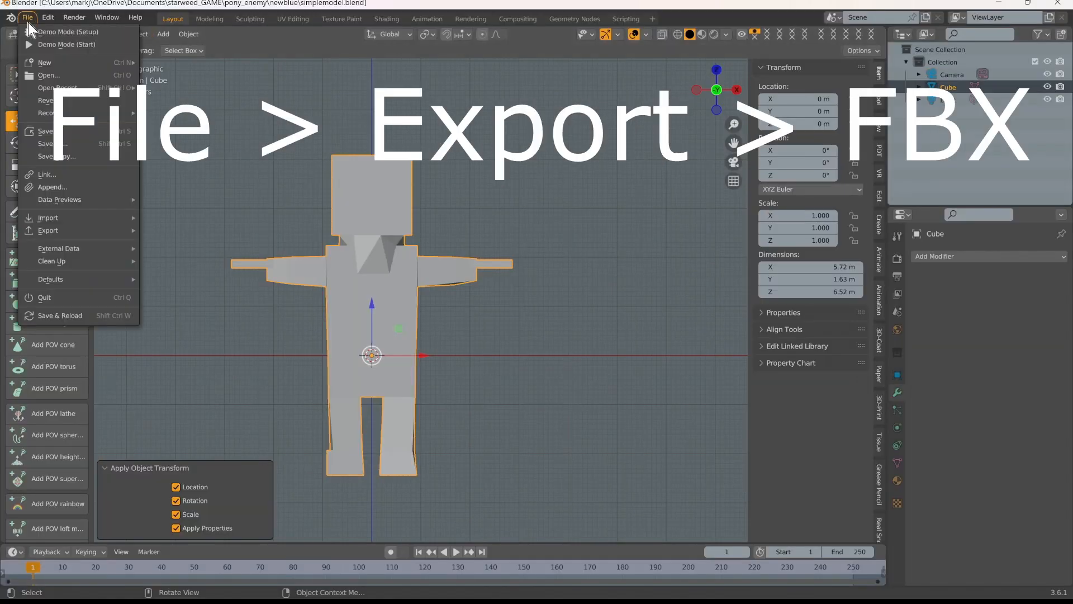
mouse_move(101, 232)
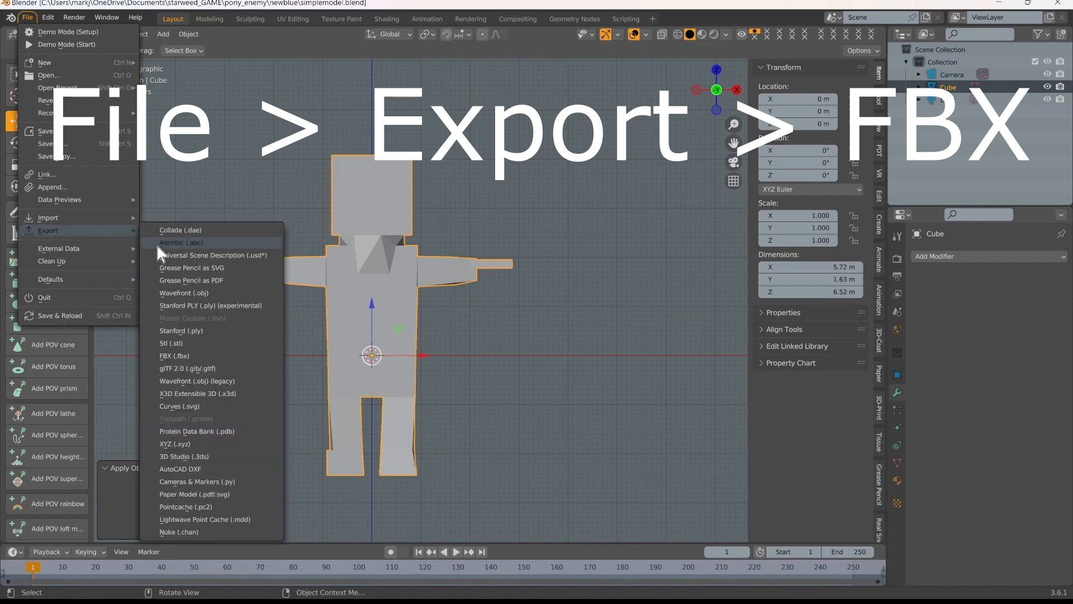
left_click(193, 355)
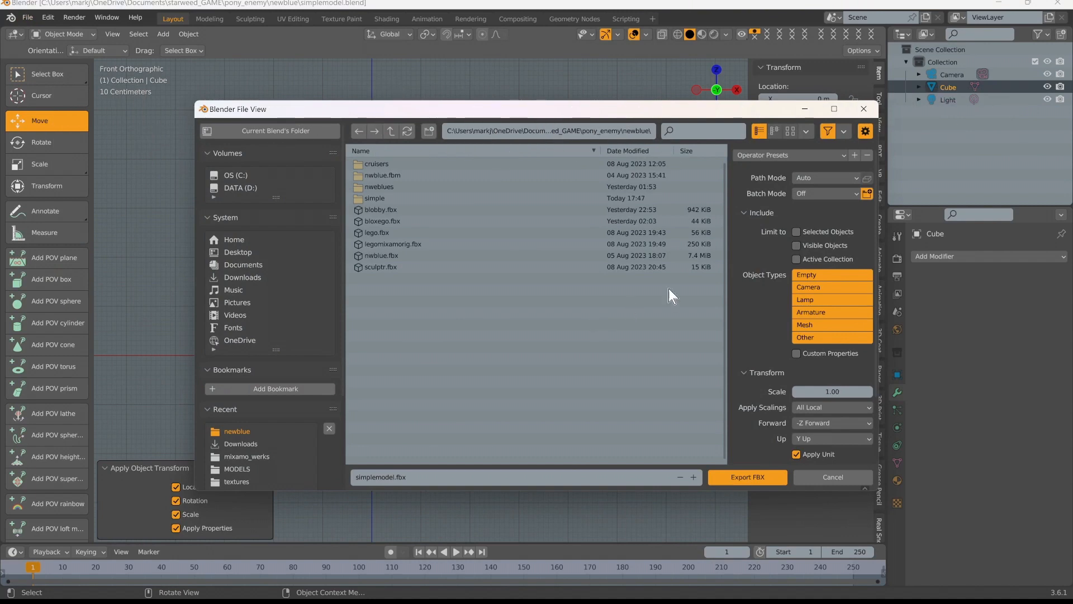
left_click(385, 198)
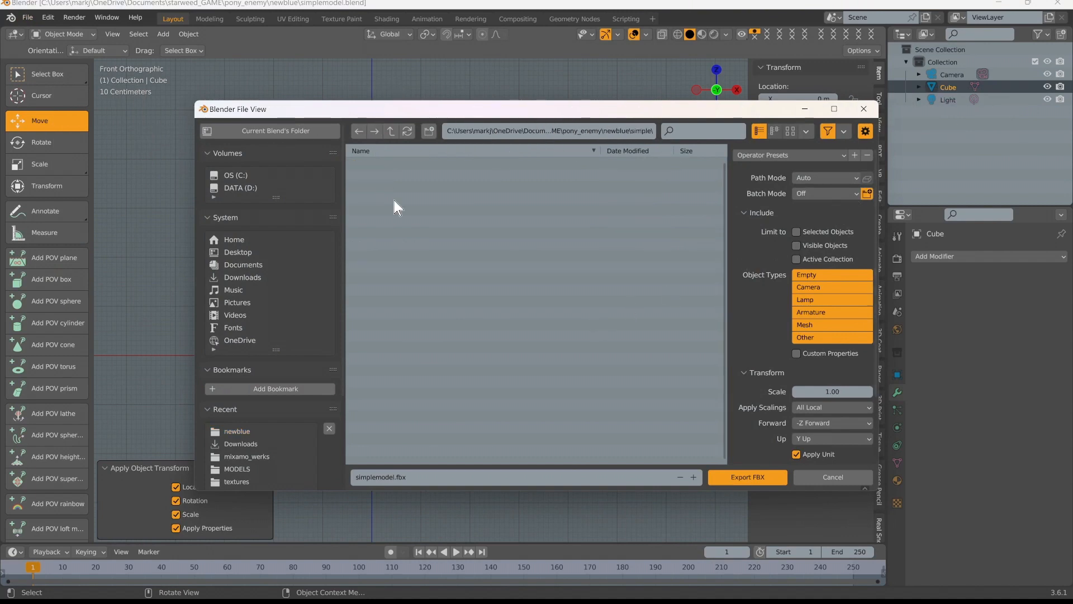
Set the FBX path mode to Copy with embedded textures and limit the export to selected objects of type Mesh
left_click(854, 176)
left_click(820, 260)
left_click(867, 178)
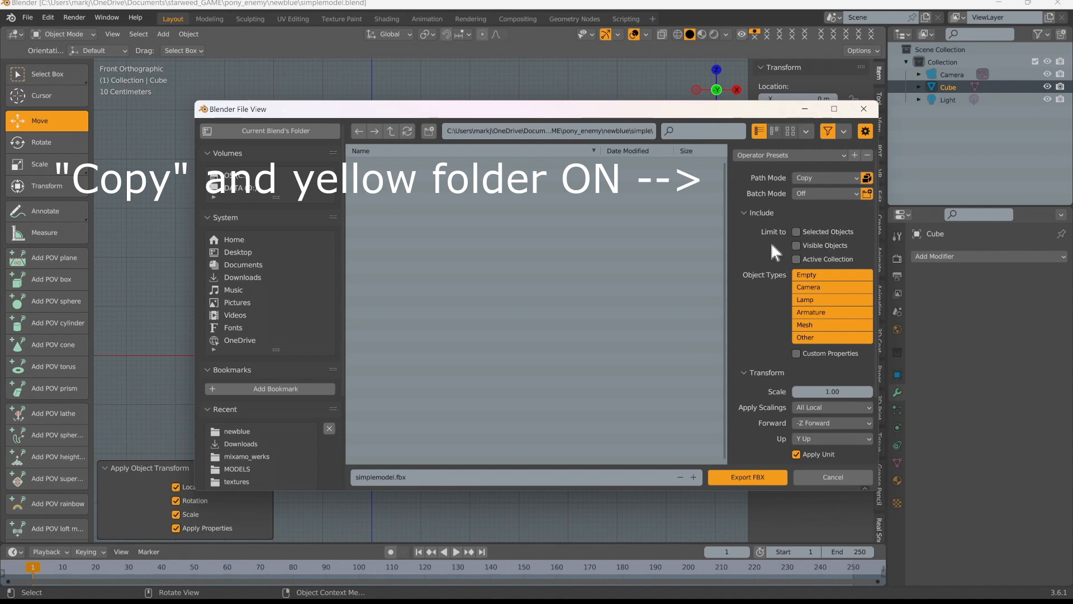
left_click(798, 230)
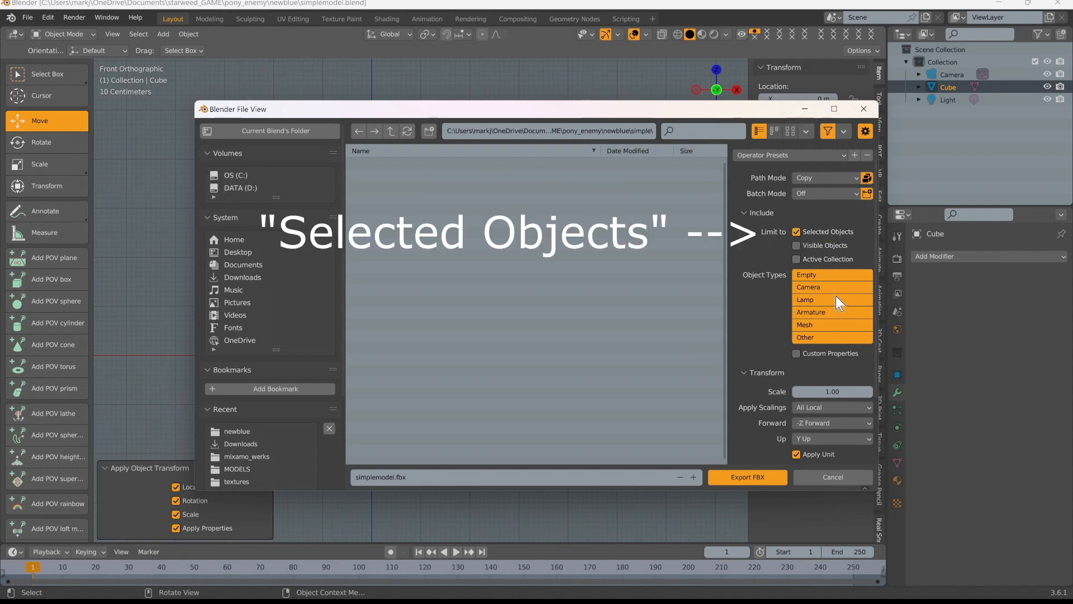
left_click(838, 326)
Turn off Apply Unit and Use Space Transform, and set the export axes to -Y Forward and Z Up
scroll(765, 324, "down", 3)
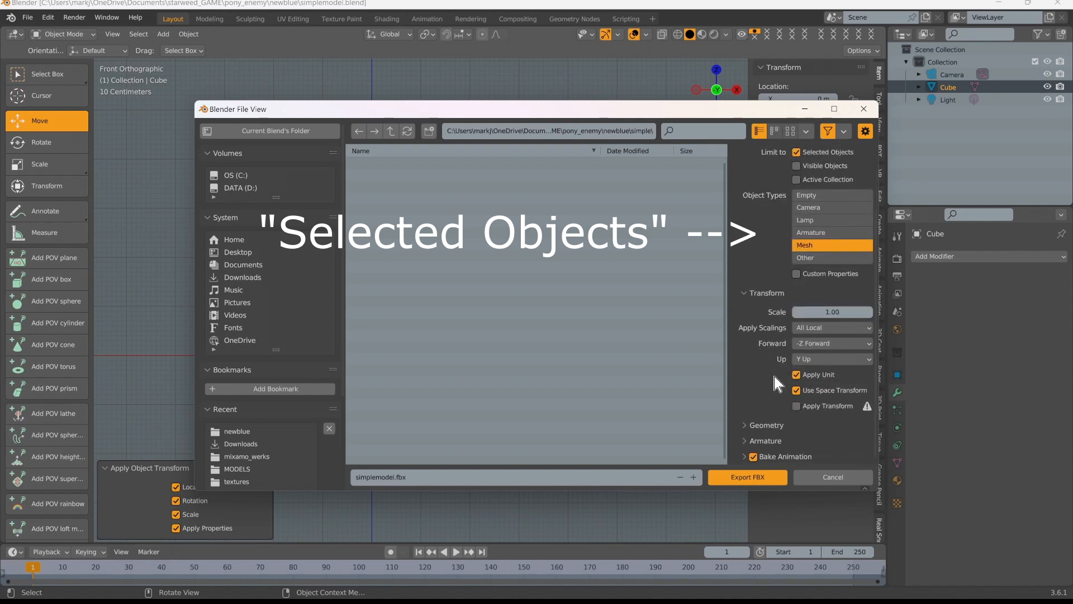
left_click(800, 390)
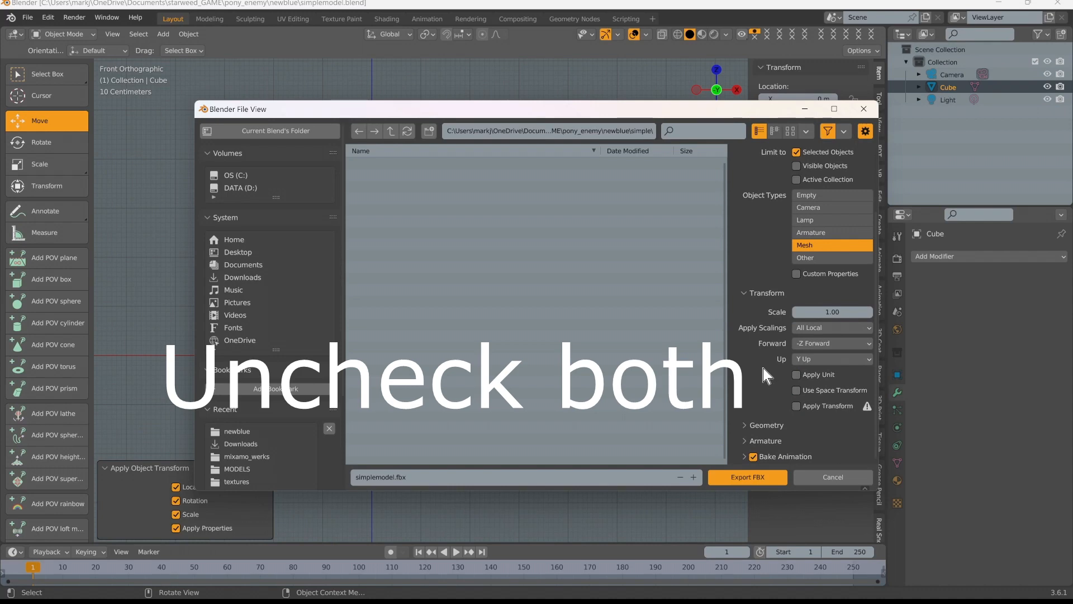
left_click(870, 345)
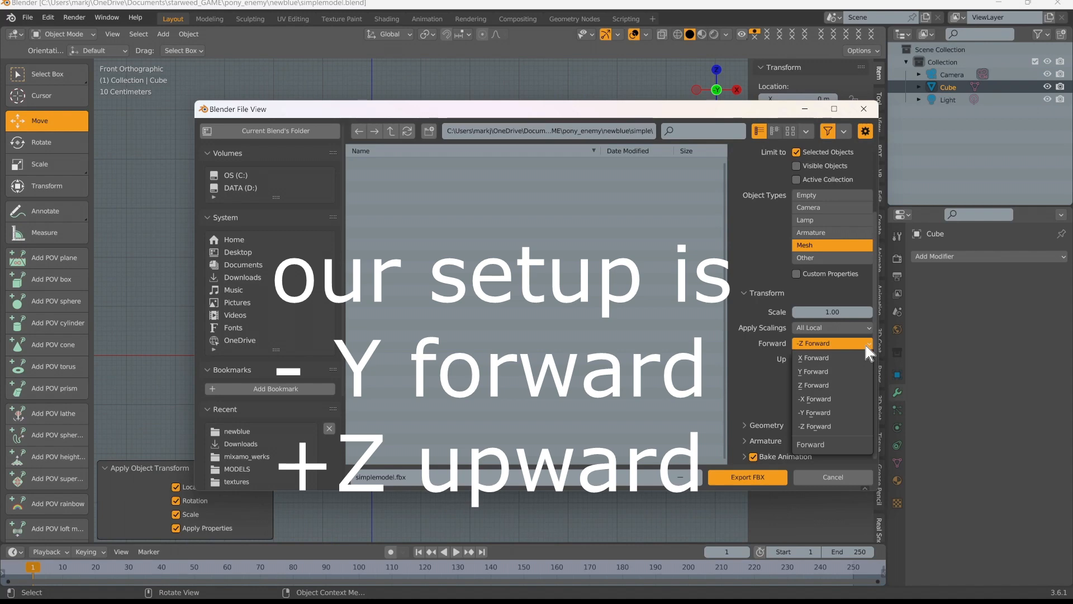
left_click(833, 411)
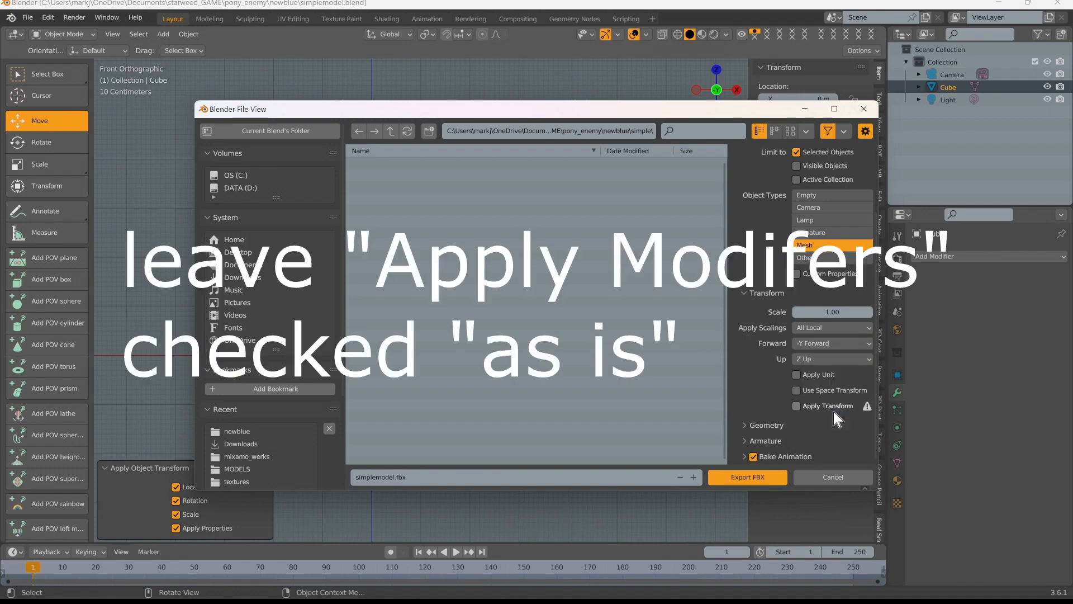
Keep Apply Modifiers enabled in the geometry options, and turn off Add Leaf Bones and Bake Animation for the export
left_click(766, 425)
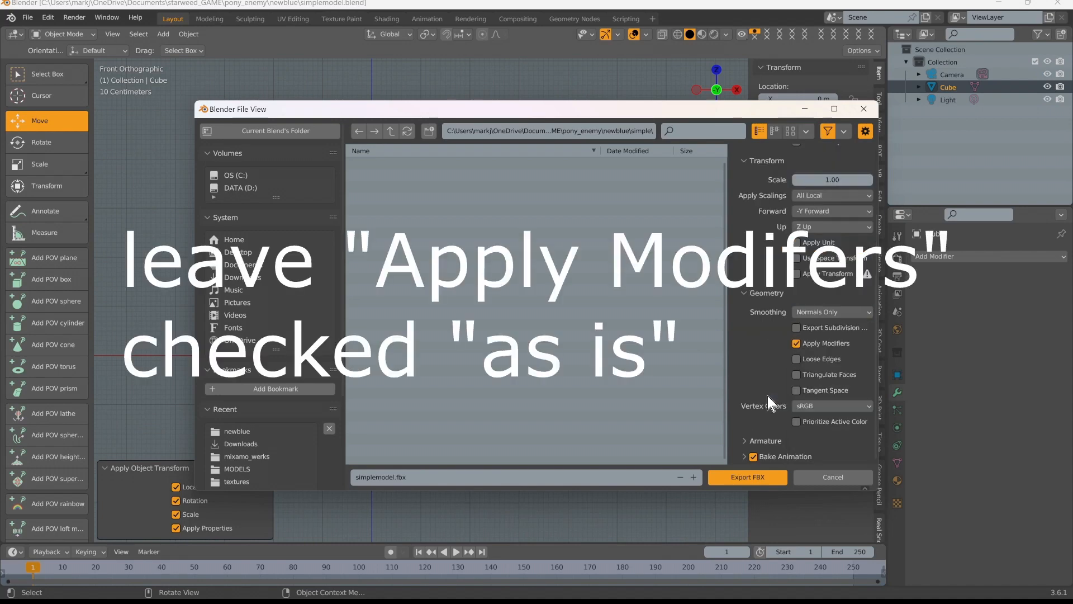
left_click(744, 439)
scroll(754, 394, "down", 2)
scroll(753, 395, "down", 1)
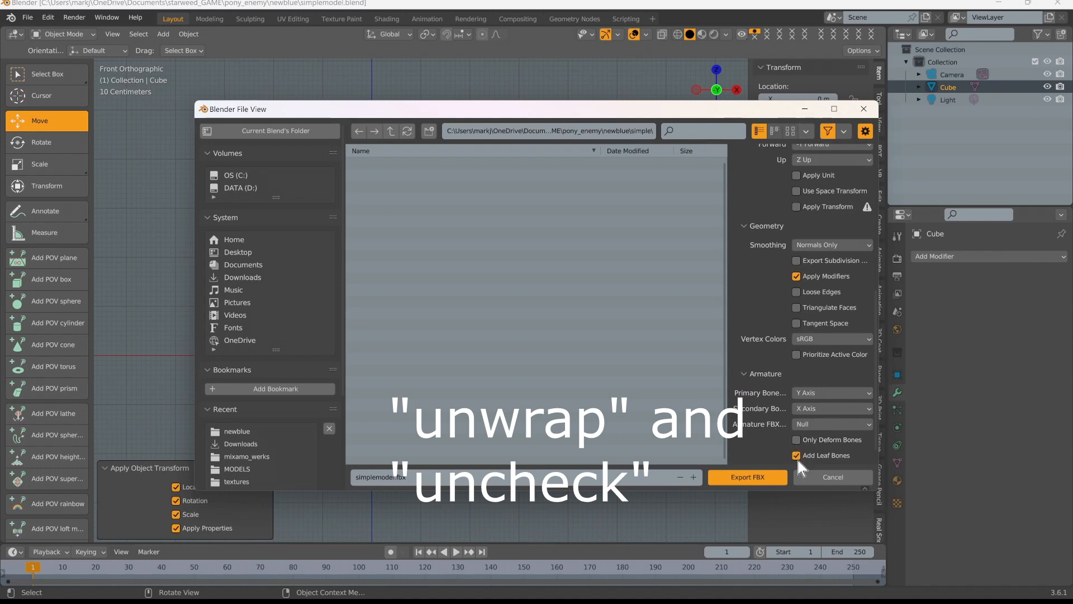
left_click(797, 456)
scroll(756, 357, "down", 1)
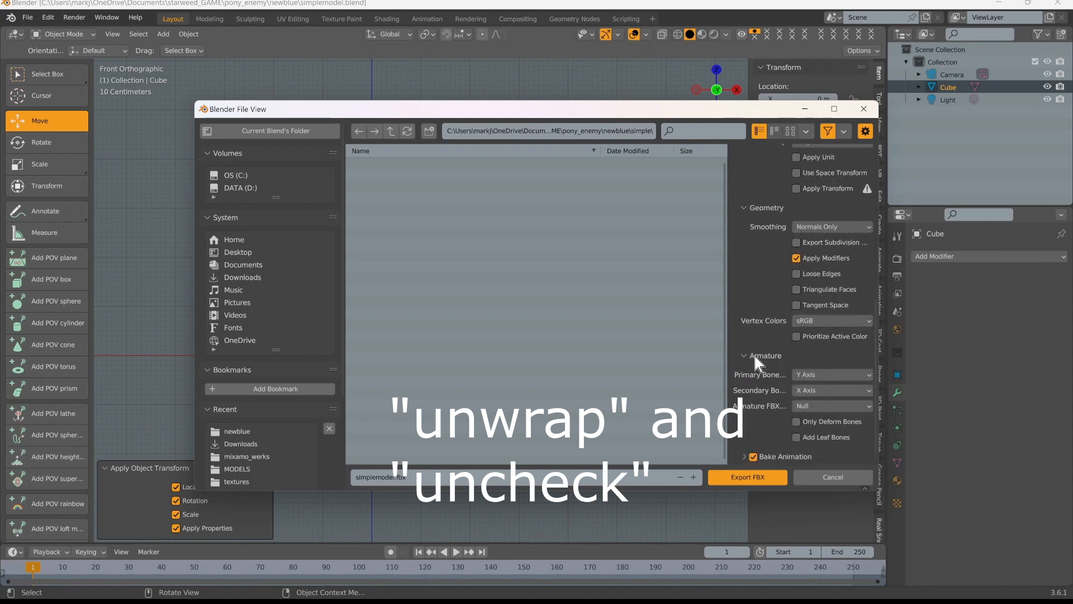
left_click(754, 455)
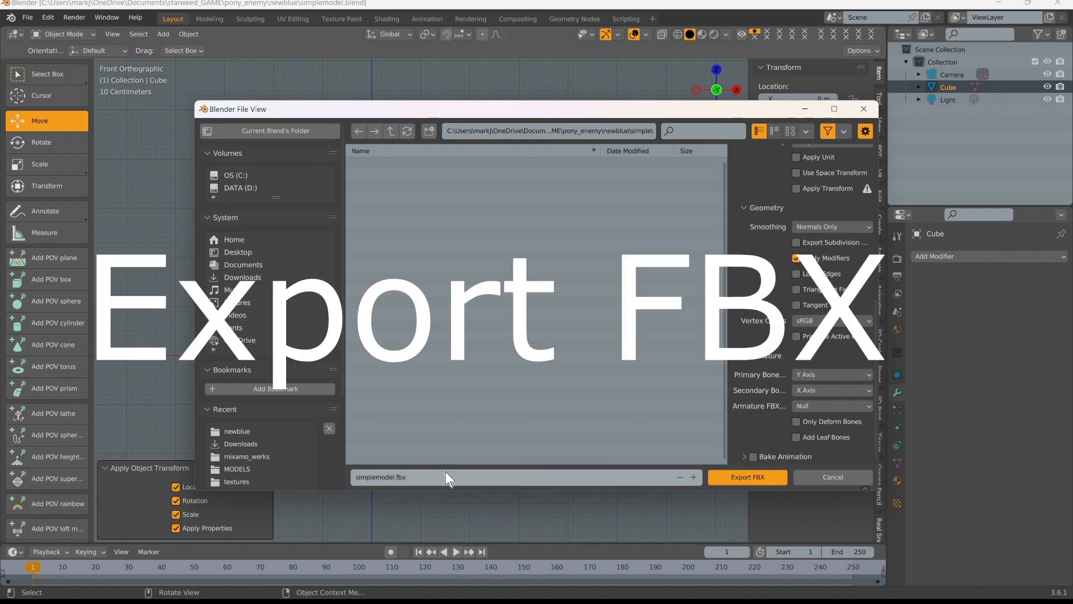
Export the character as simplemodel.fbx and save the Blender file
left_click(735, 475)
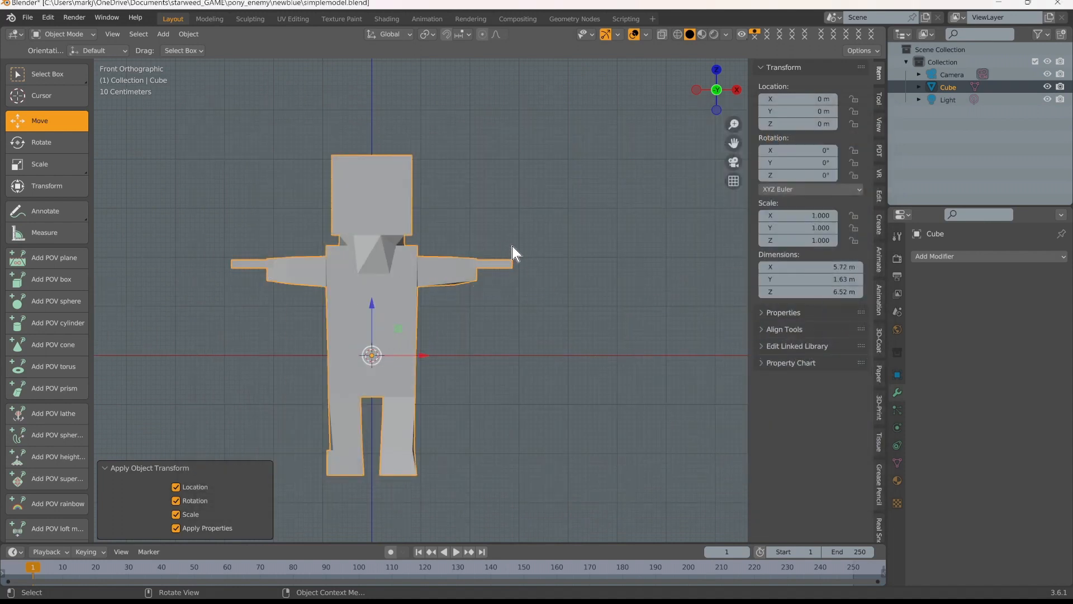
left_click(26, 17)
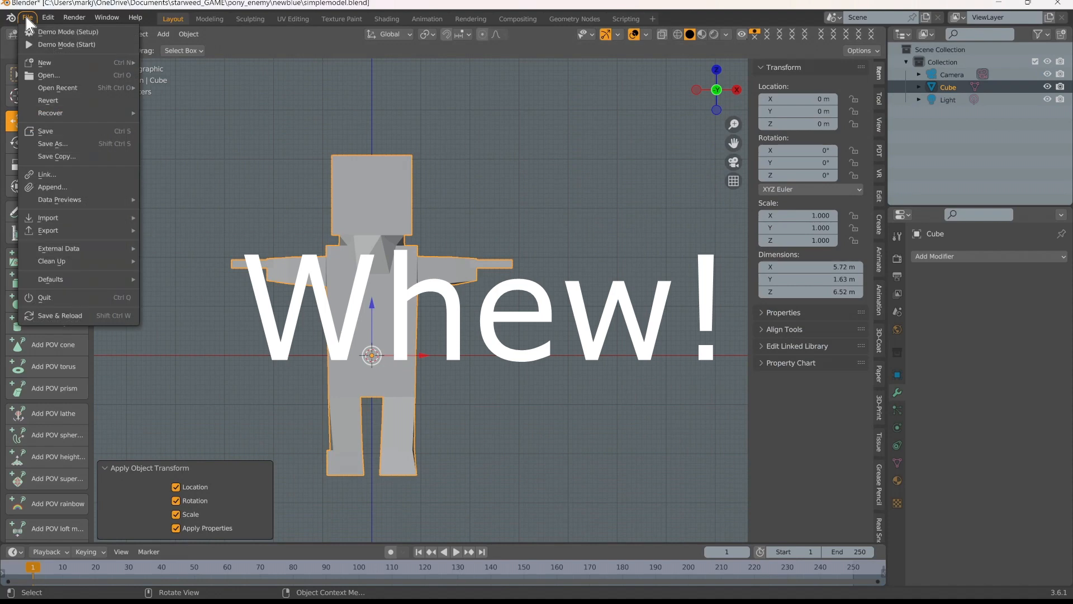
left_click(56, 130)
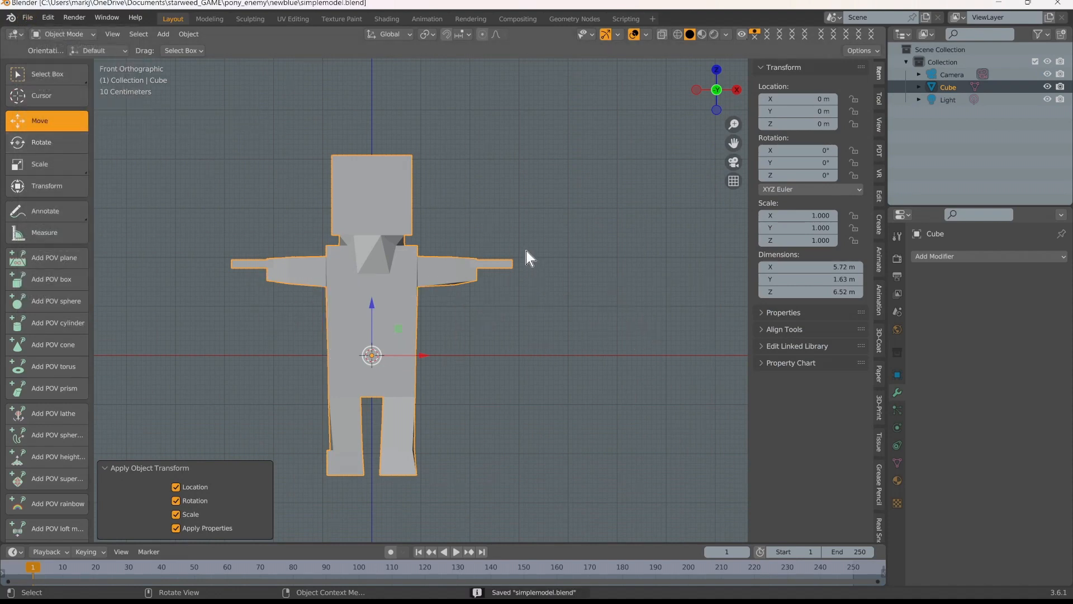
Take the Blender window out of its maximized state, move it aside, and switch to the Mixamo page in Chrome
left_click(1027, 5)
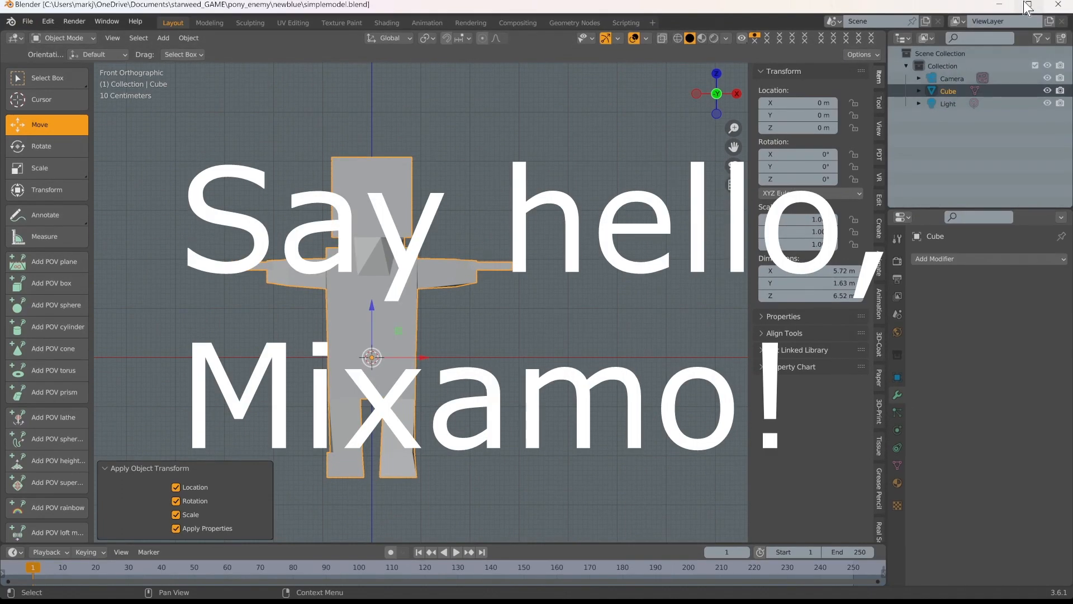
left_click_drag(928, 6, 865, 59)
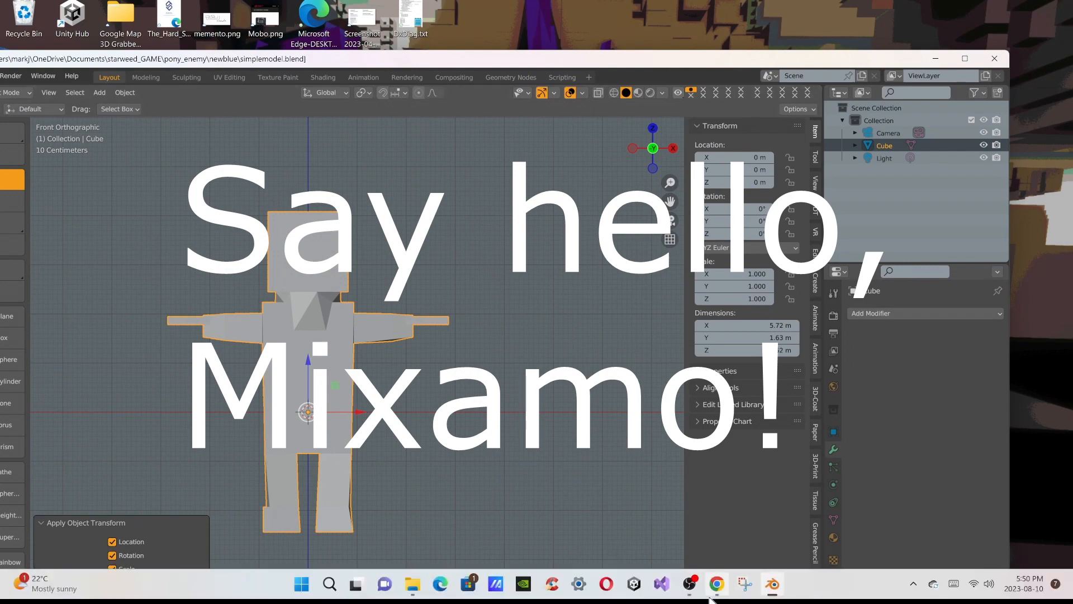
left_click(716, 585)
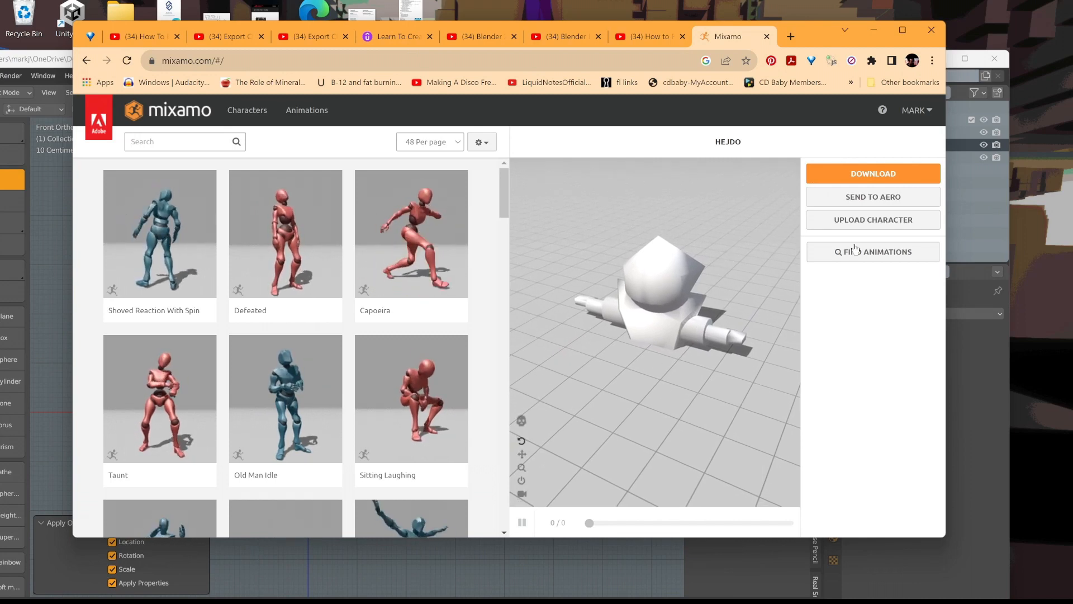
Upload simplemodel.fbx from the newblue\simple folder to Mixamo as a new character
left_click(876, 219)
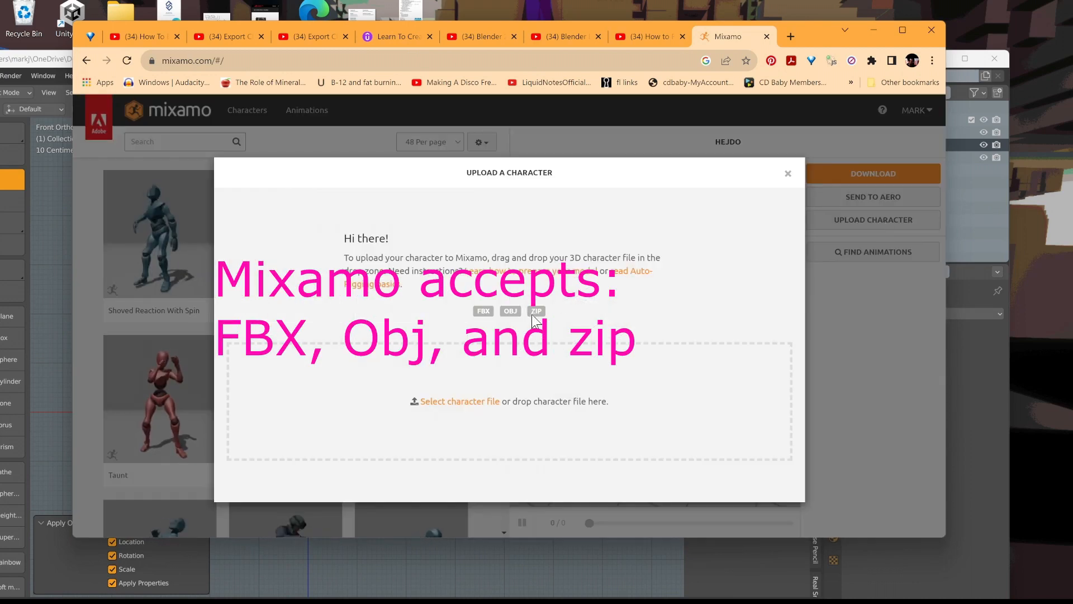
left_click(456, 401)
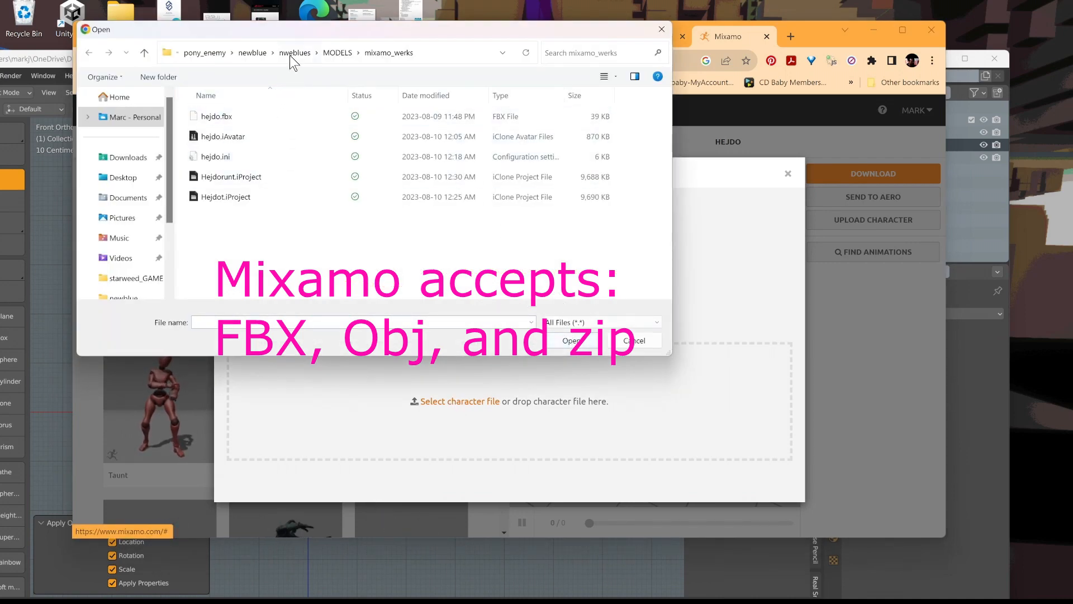
left_click(292, 53)
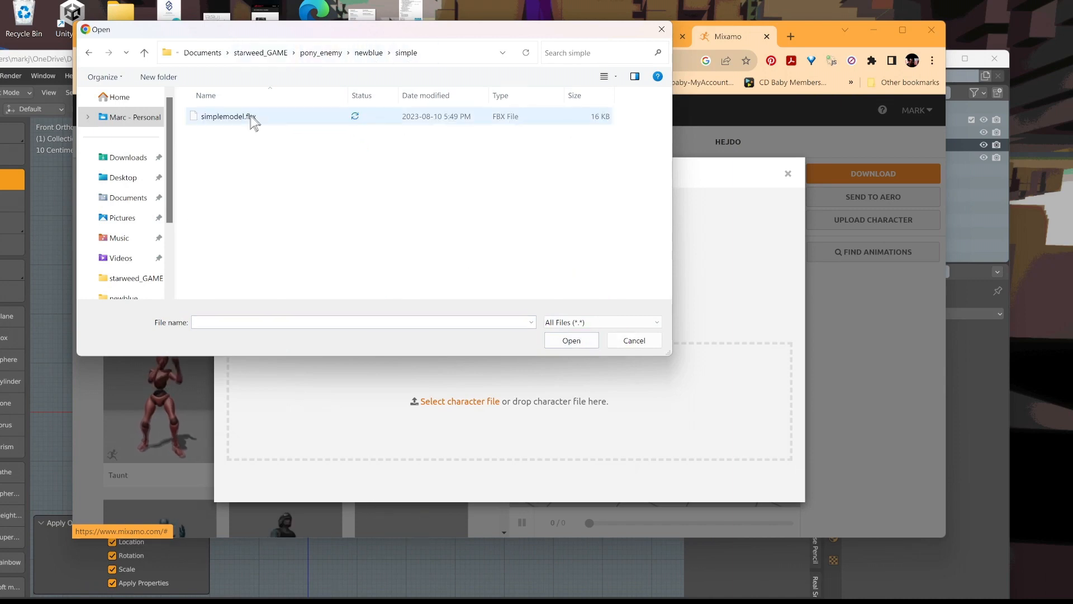
left_click(251, 117)
left_click(565, 338)
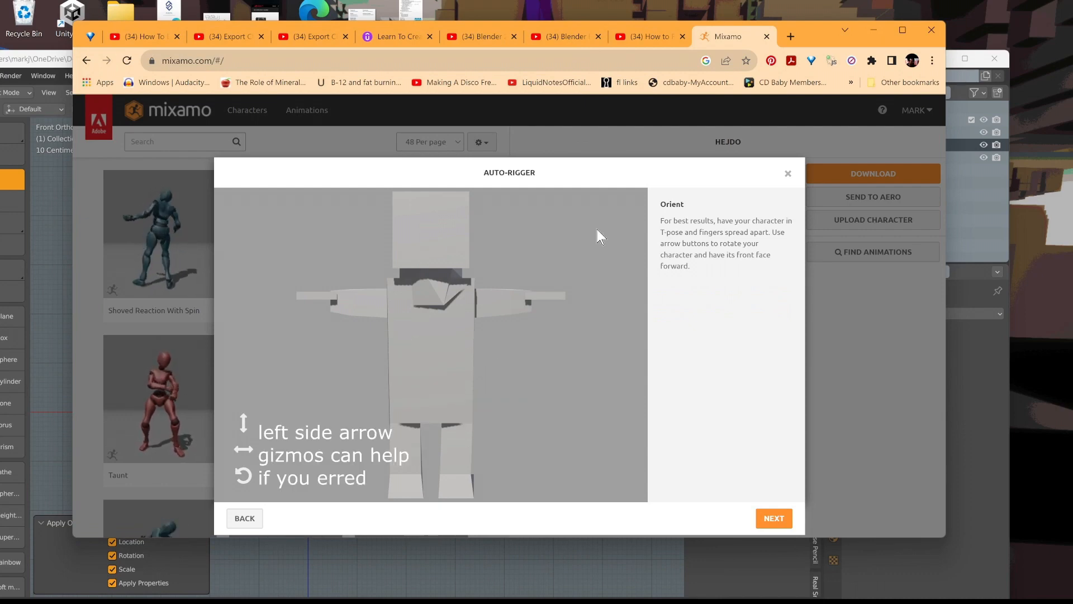
Rotate the uploaded character about the Y axis through full turns until its front faces forward again
left_click(251, 450)
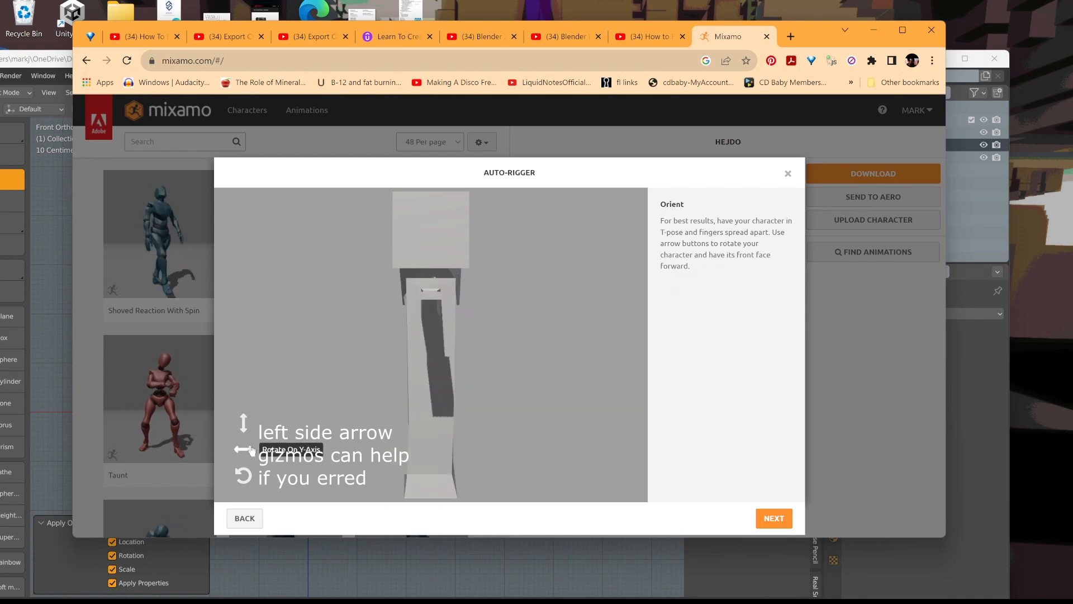
left_click(251, 450)
left_click(251, 450)
left_click(251, 450)
left_click(251, 450)
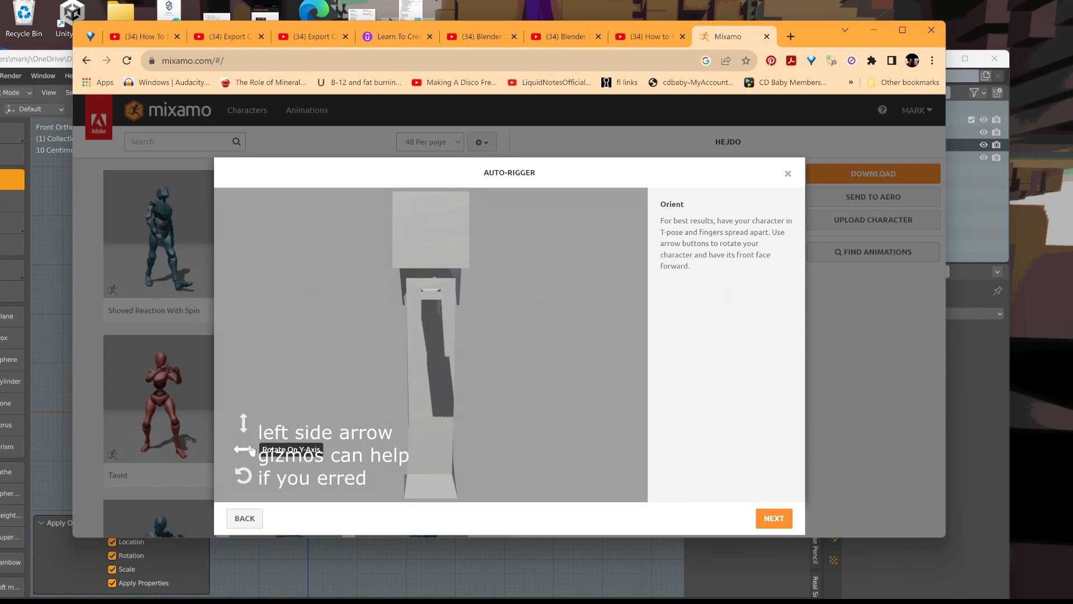
left_click(251, 450)
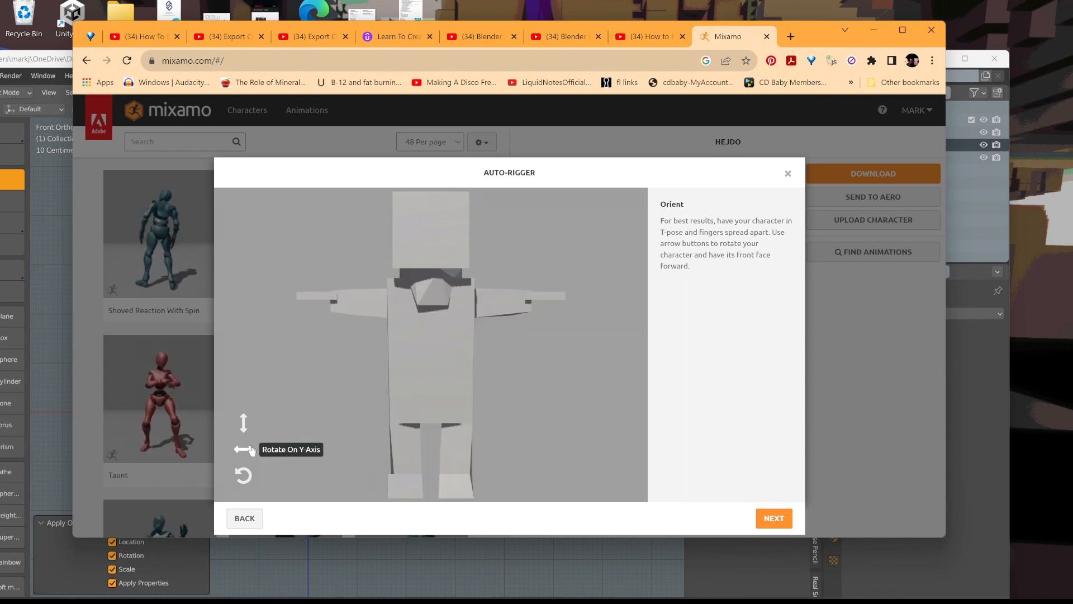
left_click(251, 450)
left_click(251, 450)
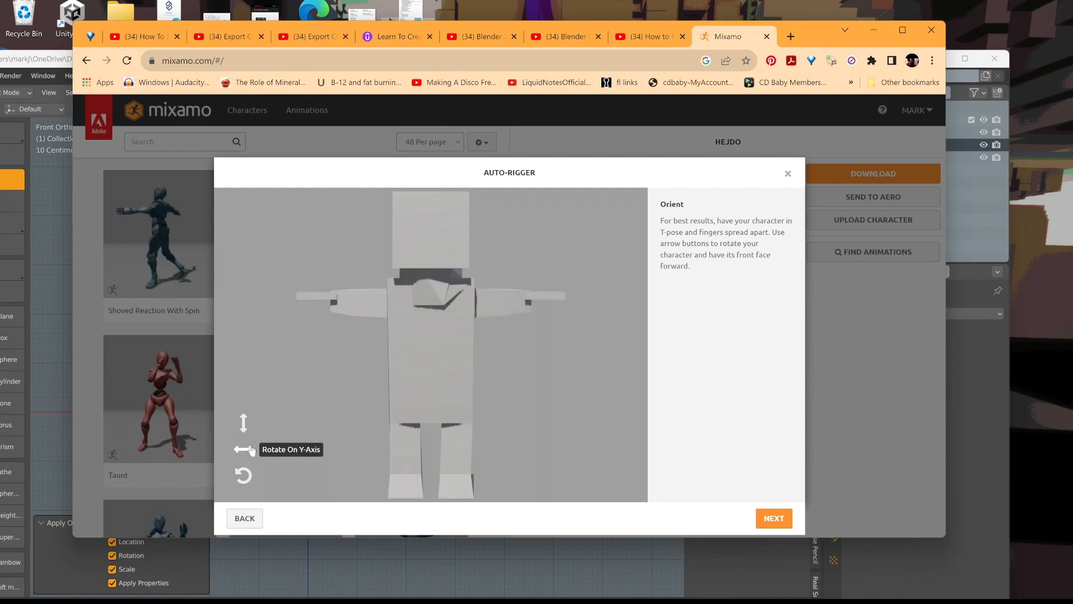
left_click(251, 450)
left_click(251, 450)
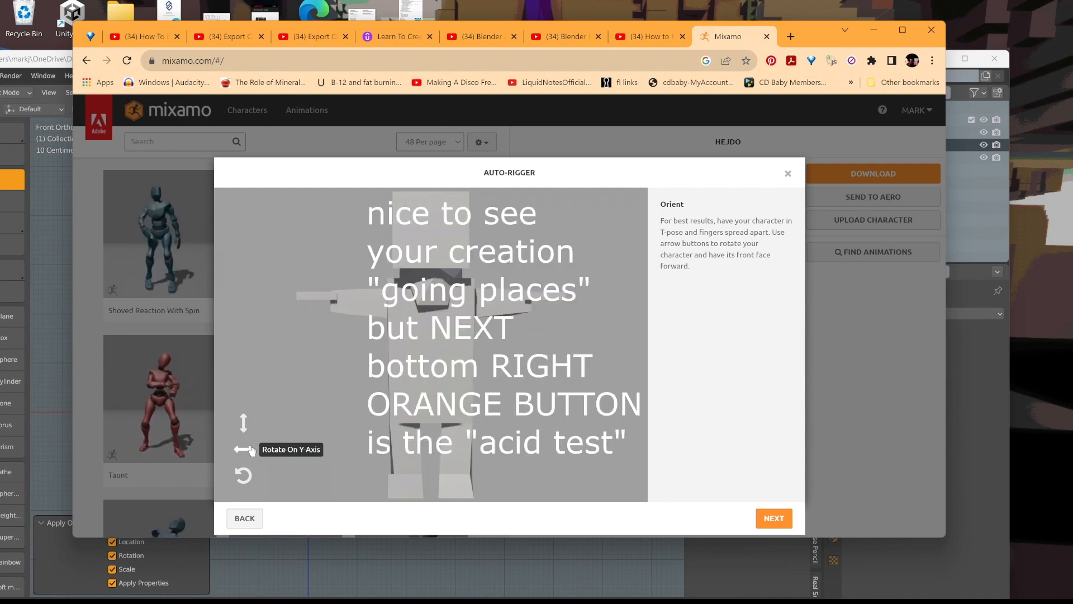
left_click(251, 450)
left_click(251, 450)
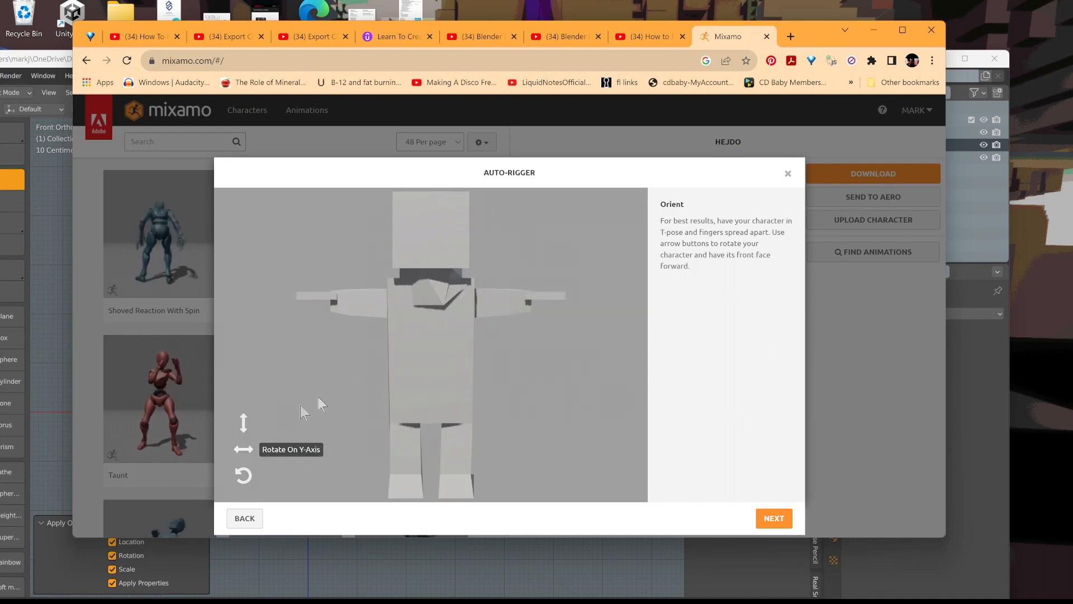
Accept the orientation and place the chin, wrist, elbow, knee and groin markers on the character with symmetry on
left_click(773, 519)
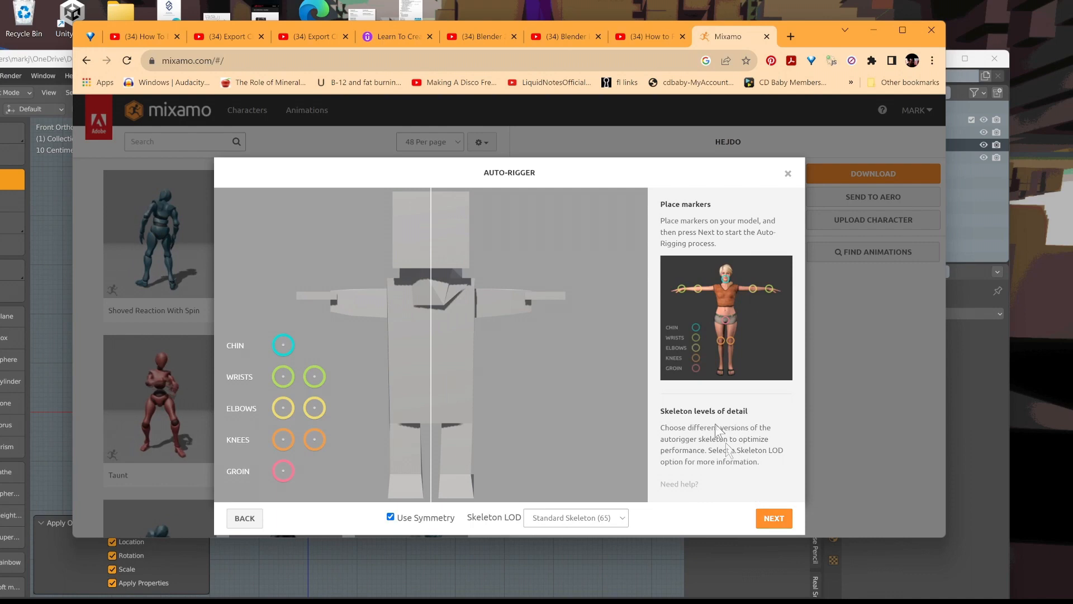
mouse_move(280, 347)
left_mouse_down()
mouse_move(386, 307)
mouse_move(437, 269)
left_mouse_up()
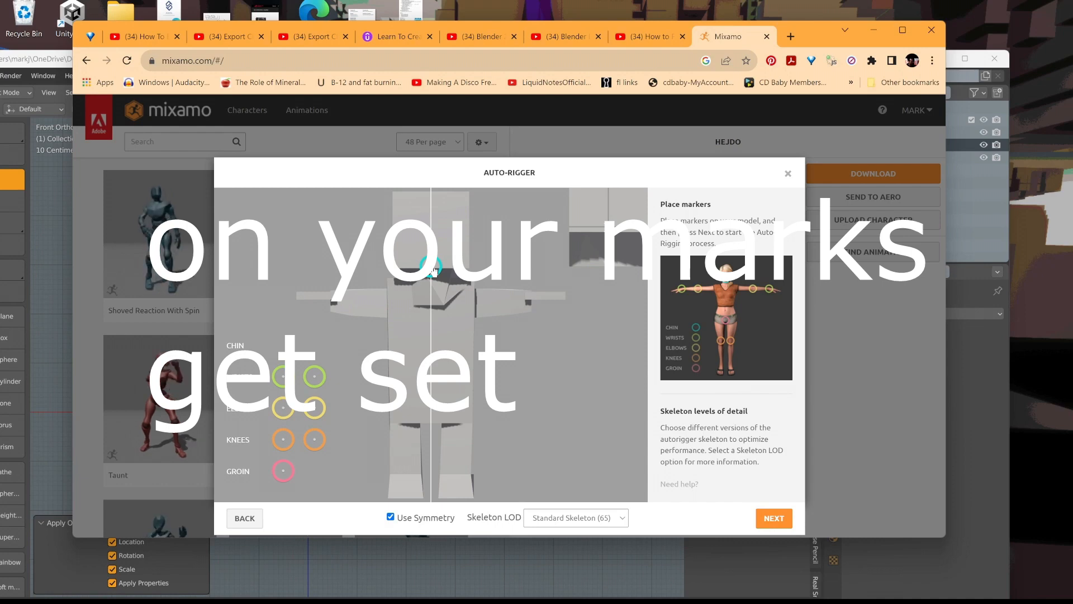
mouse_move(314, 377)
left_mouse_down()
mouse_move(431, 307)
mouse_move(422, 299)
mouse_move(528, 302)
left_mouse_up()
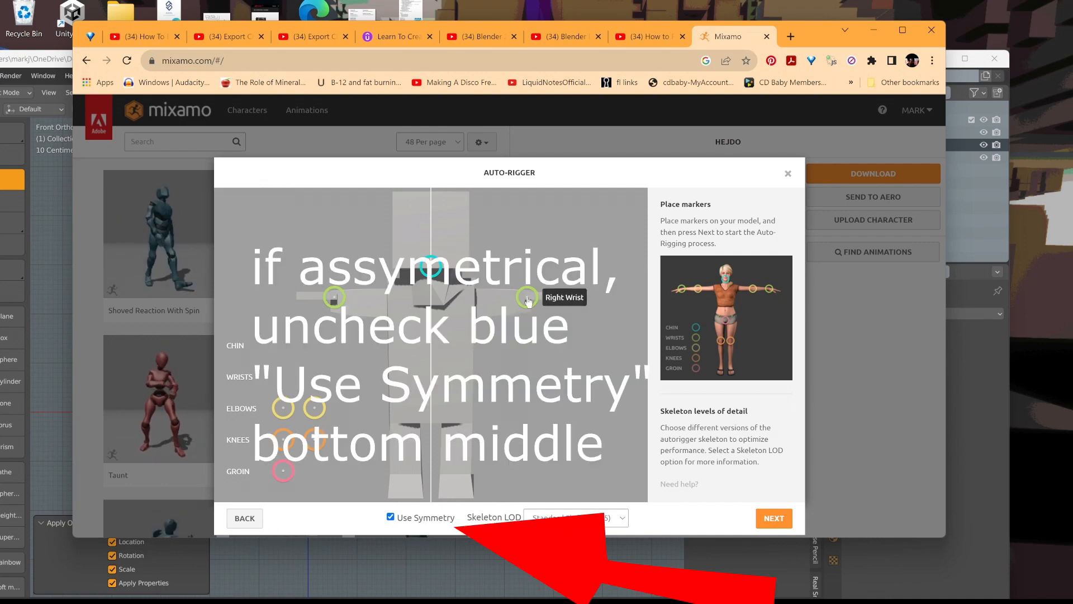
left_click_drag(528, 302, 528, 303)
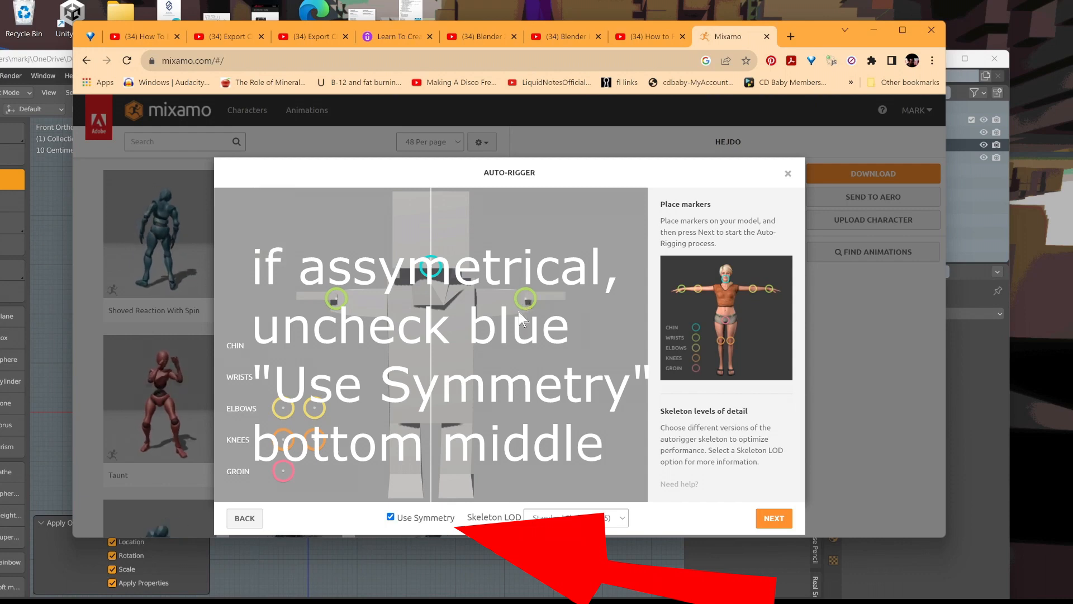
mouse_move(314, 407)
left_mouse_down()
mouse_move(429, 350)
mouse_move(481, 304)
mouse_move(500, 305)
left_mouse_up()
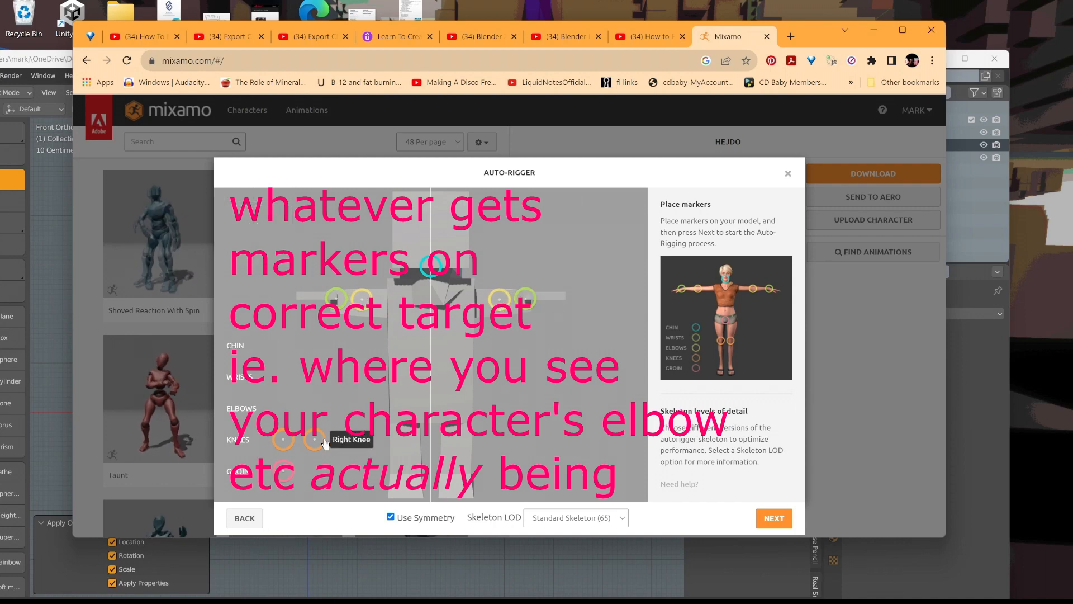
left_click_drag(322, 442, 454, 452)
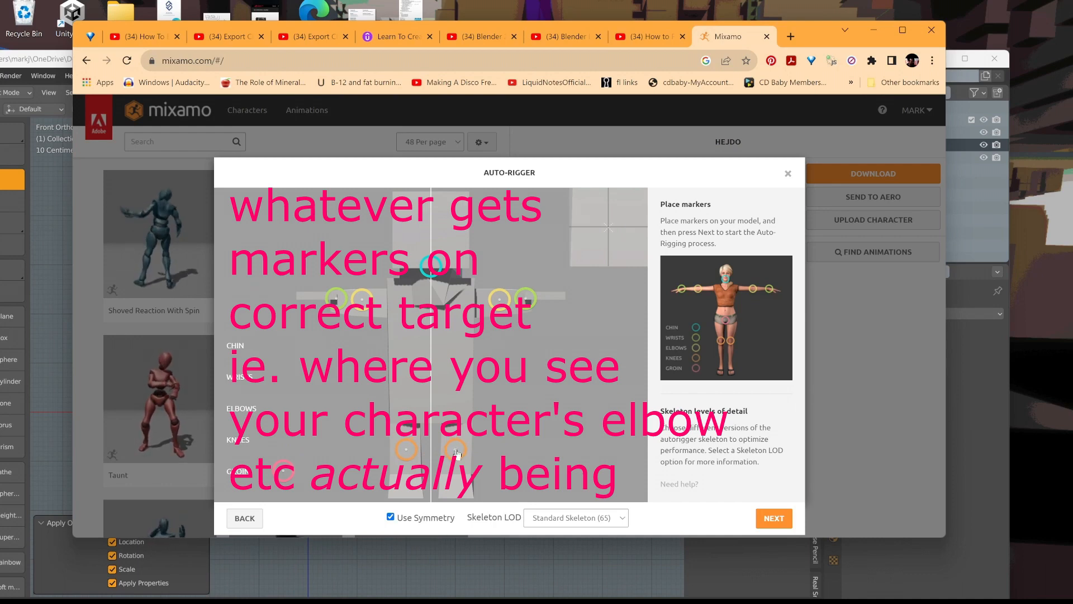
left_click_drag(283, 472, 431, 412)
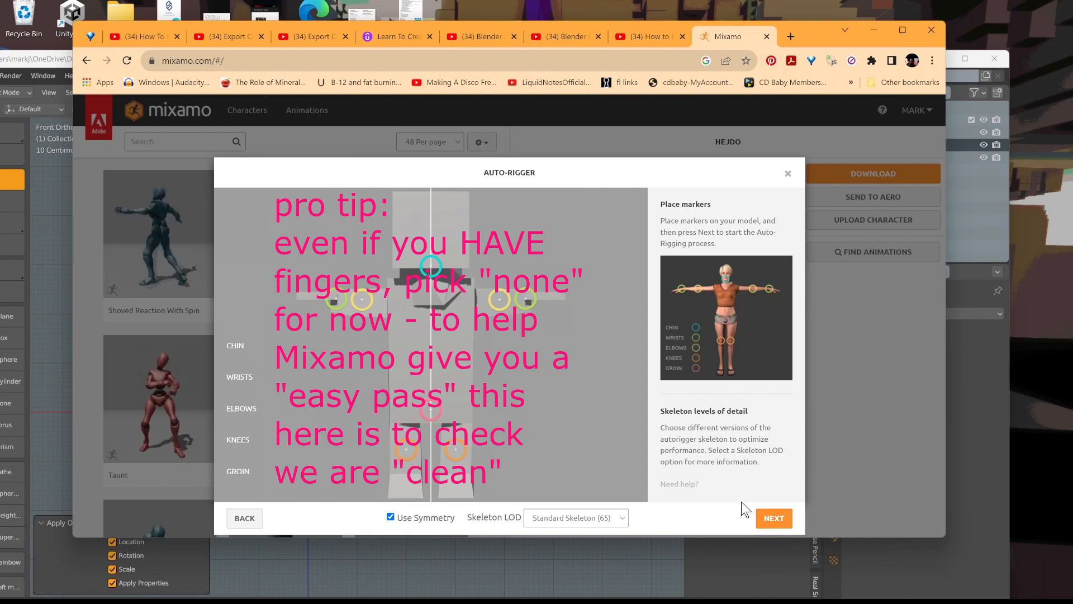
Set the Skeleton LOD to No Fingers (25) and start the auto-rigging
left_click(625, 524)
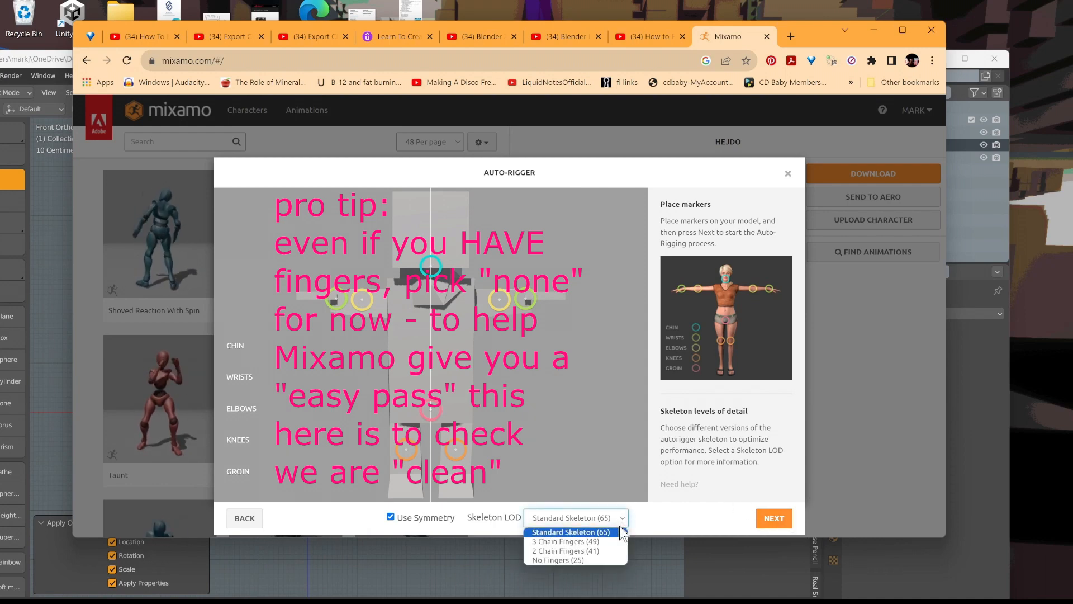
left_click(605, 560)
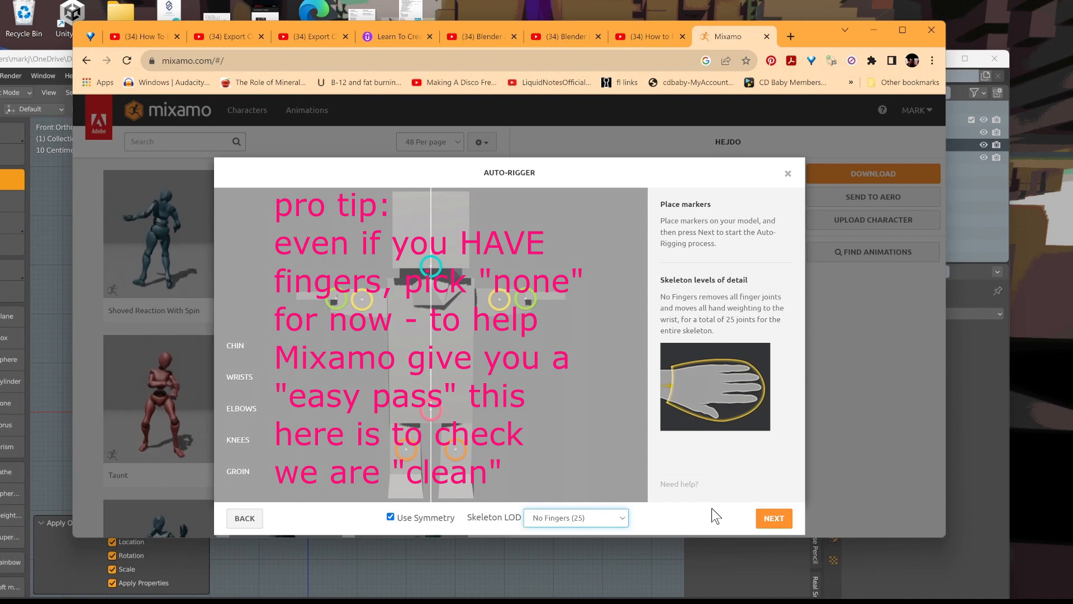
left_click(774, 519)
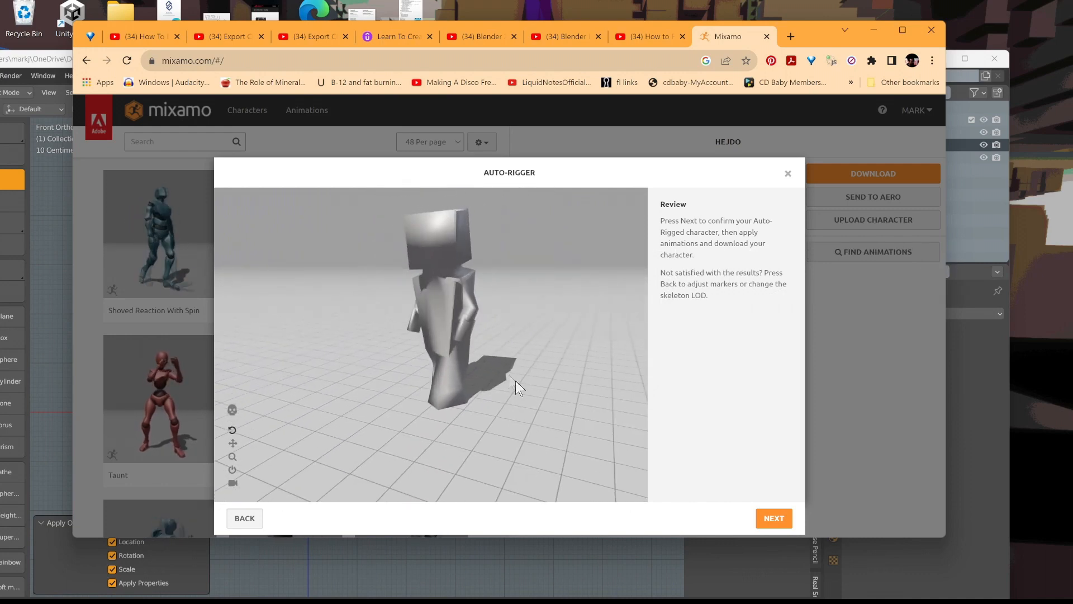
Accept the rigged result as the new Mixamo character, replacing the previous one, and switch back to Blender
left_click(785, 521)
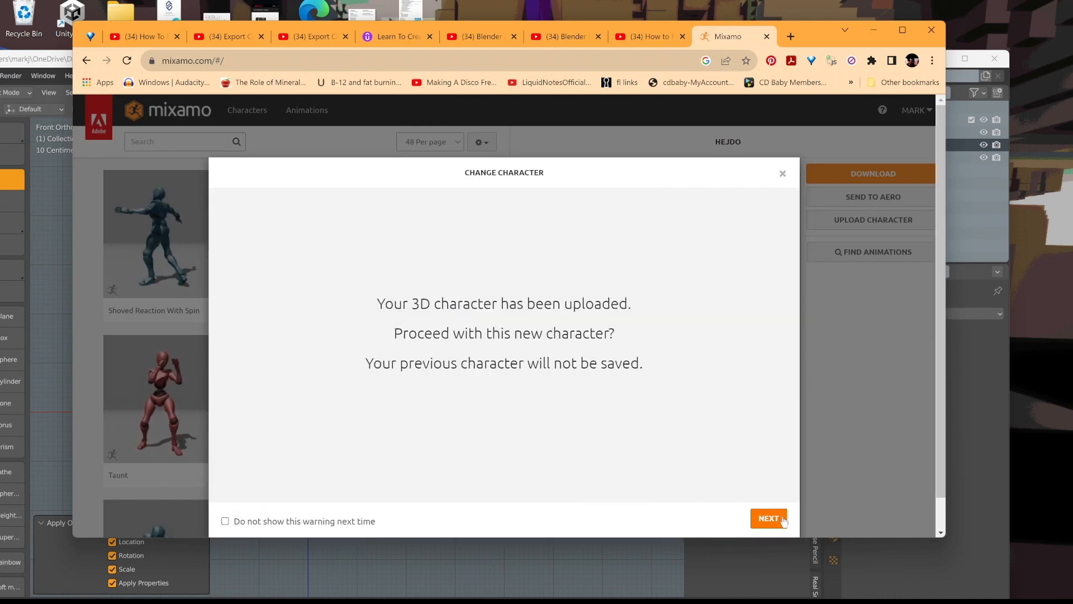
left_click(781, 519)
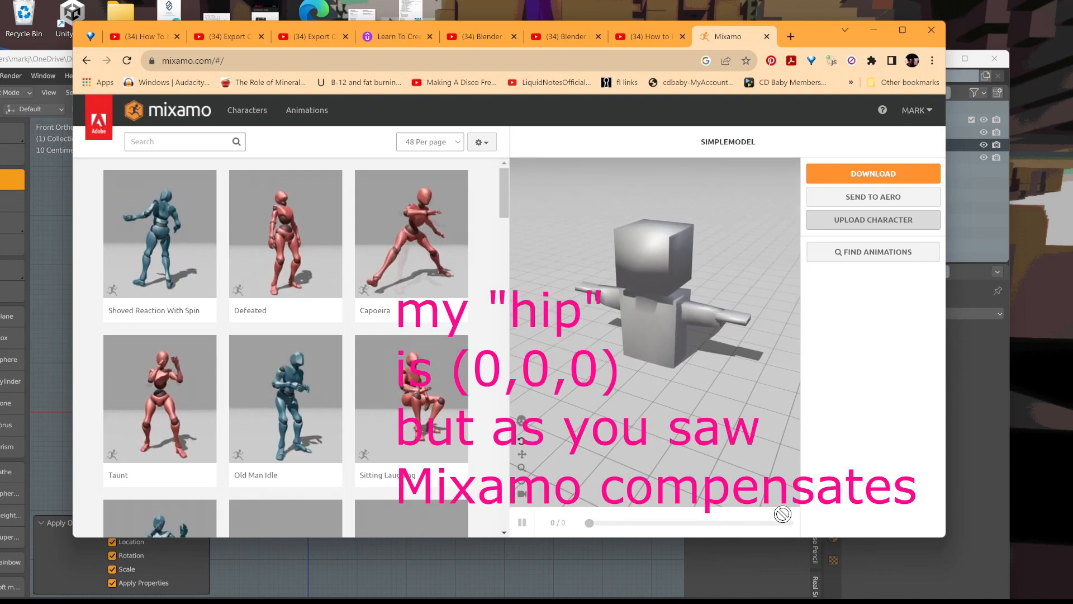
left_click(874, 30)
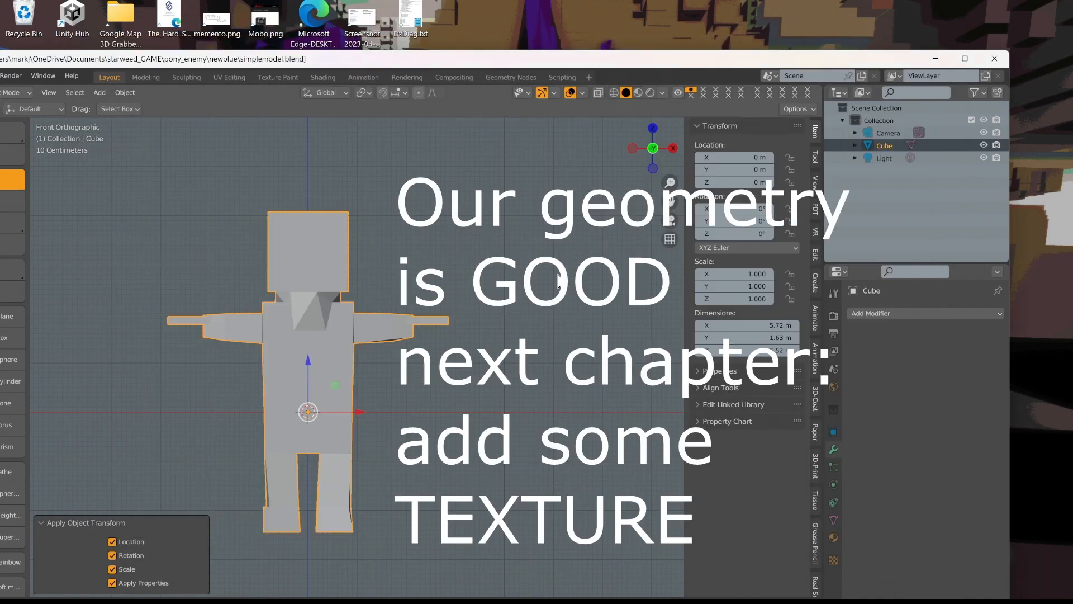